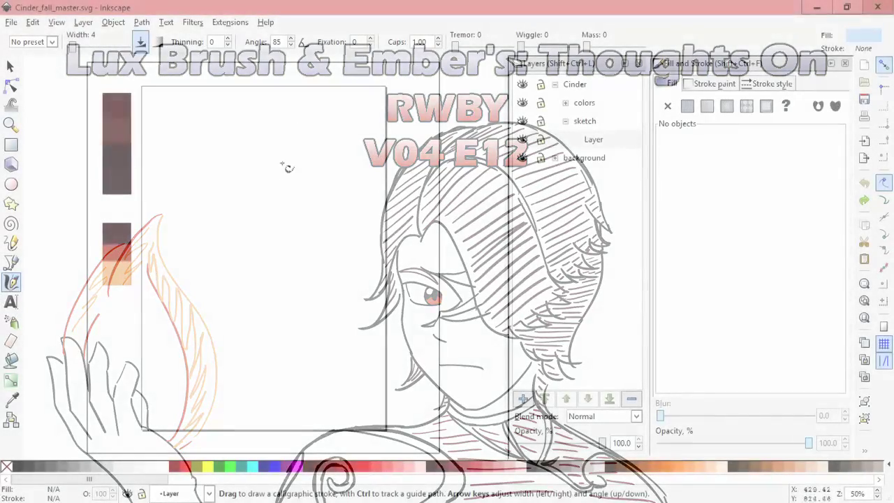
Step: Sketch the head and shoulder circles, then rescale the small shoulder stroke with the Selector
{"action": "mouse_move", "coordinate": [324, 175]}
{"action": "left_mouse_down"}
{"action": "mouse_move", "coordinate": [282, 156]}
{"action": "mouse_move", "coordinate": [260, 175]}
{"action": "mouse_move", "coordinate": [297, 218]}
{"action": "left_mouse_up"}
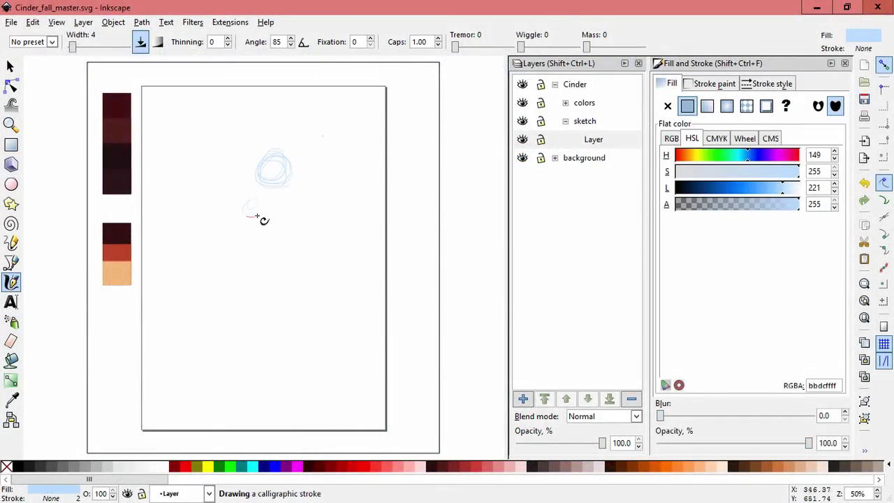
{"action": "mouse_move", "coordinate": [251, 203]}
{"action": "left_mouse_down"}
{"action": "mouse_move", "coordinate": [266, 208]}
{"action": "mouse_move", "coordinate": [236, 194]}
{"action": "left_mouse_up"}
{"action": "left_click", "coordinate": [10, 67]}
{"action": "left_click", "coordinate": [296, 209]}
{"action": "scroll", "coordinate": [314, 237], "scroll_direction": "up", "scroll_amount": 3}
{"action": "left_click_drag", "start_coordinate": [251, 143], "coordinate": [250, 155]}
{"action": "key", "text": "Escape"}
{"action": "scroll", "coordinate": [318, 254], "scroll_direction": "down", "scroll_amount": 2}
{"action": "left_click", "coordinate": [10, 281]}
Step: Undo the leg strokes and draw two small joint circles below the shoulders
{"action": "left_click_drag", "start_coordinate": [235, 241], "coordinate": [233, 236]}
{"action": "left_click_drag", "start_coordinate": [286, 179], "coordinate": [279, 243]}
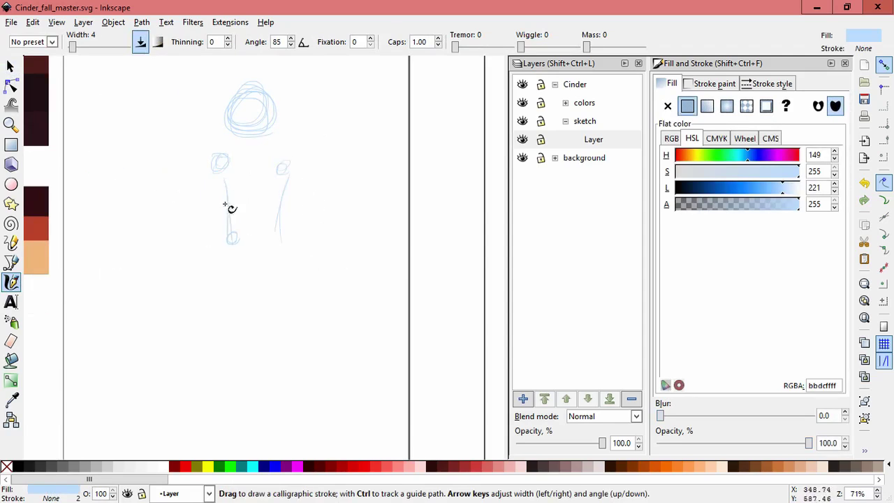
{"action": "key", "text": "ctrl+z"}
{"action": "key", "text": "ctrl+z"}
{"action": "left_click_drag", "start_coordinate": [279, 234], "coordinate": [285, 249]}
{"action": "left_click", "coordinate": [10, 66]}
{"action": "left_click", "coordinate": [303, 251]}
Step: Add a new sketch layer and go back to the Calligraphy tool
{"action": "left_click", "coordinate": [523, 399]}
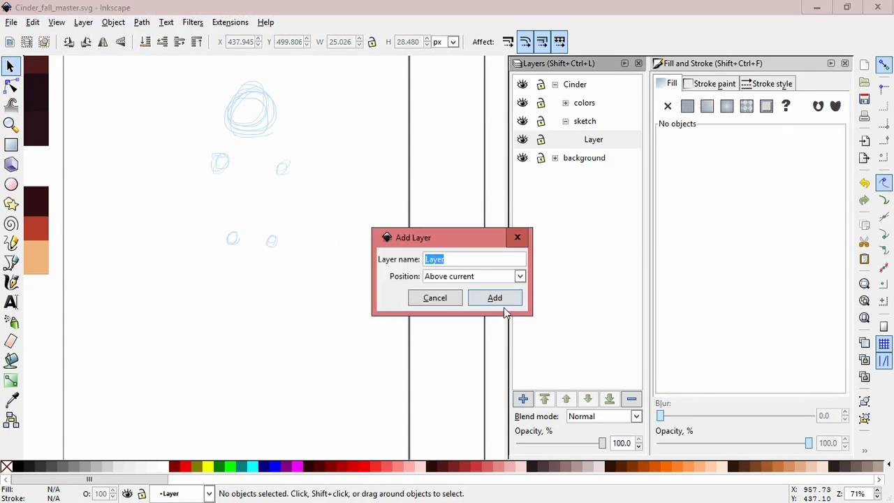
{"action": "left_click", "coordinate": [493, 297]}
{"action": "key", "text": "c"}
Step: Outline the long dress with left, right and shoulder-curve strokes below the shoulders
{"action": "left_click_drag", "start_coordinate": [285, 181], "coordinate": [280, 240]}
{"action": "mouse_move", "coordinate": [222, 182]}
{"action": "left_mouse_down"}
{"action": "mouse_move", "coordinate": [225, 265]}
{"action": "mouse_move", "coordinate": [208, 404]}
{"action": "left_mouse_up"}
{"action": "left_click_drag", "start_coordinate": [281, 232], "coordinate": [304, 362]}
{"action": "left_click_drag", "start_coordinate": [291, 258], "coordinate": [311, 426]}
{"action": "key", "text": "1"}
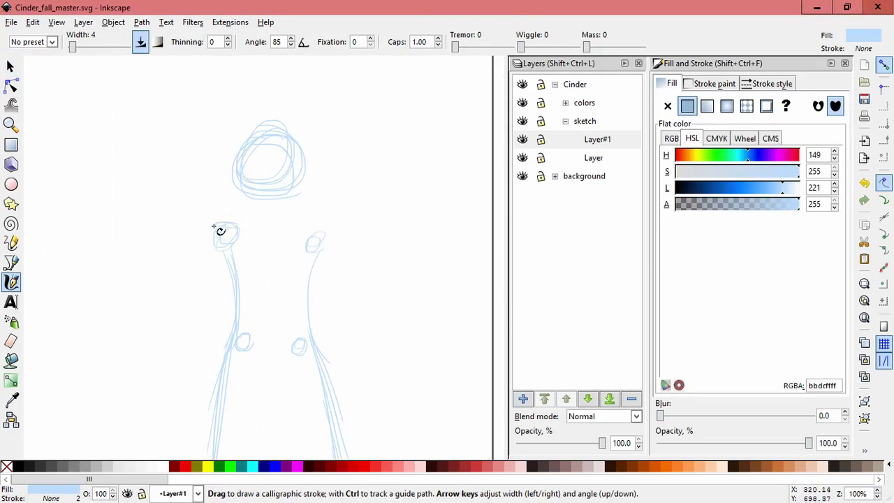
{"action": "left_click_drag", "start_coordinate": [299, 212], "coordinate": [334, 235]}
{"action": "left_click_drag", "start_coordinate": [333, 246], "coordinate": [351, 413]}
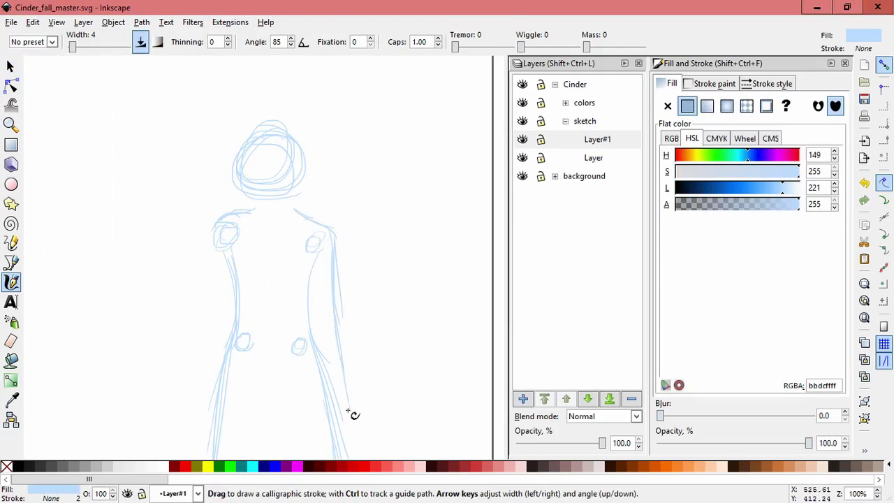
{"action": "scroll", "coordinate": [213, 247], "scroll_direction": "left", "scroll_amount": 2}
{"action": "scroll", "coordinate": [213, 248], "scroll_direction": "up", "scroll_amount": 1}
{"action": "scroll", "coordinate": [401, 168], "scroll_direction": "down", "scroll_amount": 6}
{"action": "left_click_drag", "start_coordinate": [244, 405], "coordinate": [245, 315]}
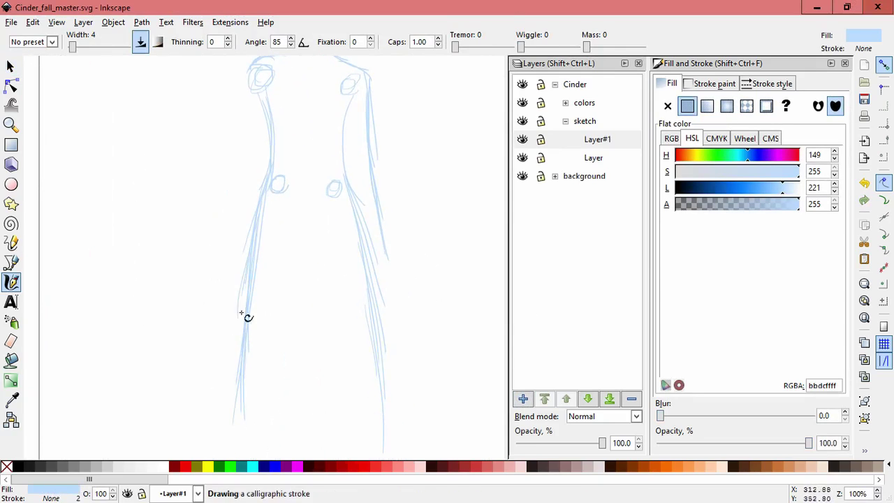
{"action": "scroll", "coordinate": [461, 264], "scroll_direction": "up", "scroll_amount": 4}
Step: Select the head circle and delete it
{"action": "key", "text": "space"}
{"action": "left_click", "coordinate": [344, 119]}
{"action": "key", "text": "Delete"}
{"action": "left_click", "coordinate": [597, 139]}
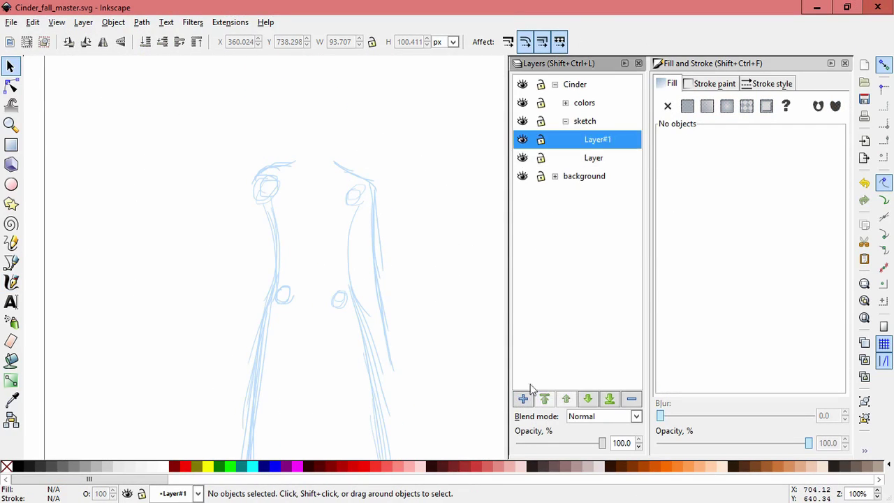
Step: On new sketch layers, draw the left shoulder line and upper arm
{"action": "left_click", "coordinate": [523, 399]}
{"action": "key", "text": "space"}
{"action": "left_click_drag", "start_coordinate": [286, 180], "coordinate": [265, 239]}
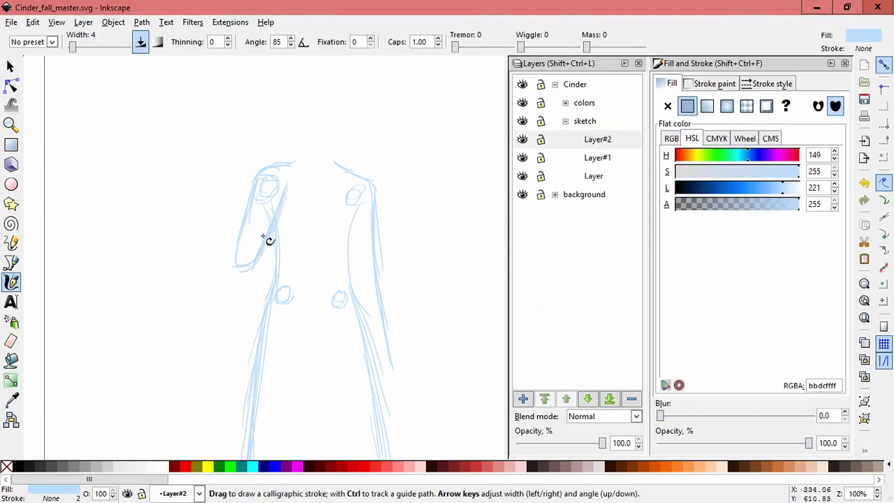
{"action": "left_click", "coordinate": [523, 398]}
{"action": "left_click_drag", "start_coordinate": [218, 193], "coordinate": [232, 274]}
{"action": "key", "text": "plus"}
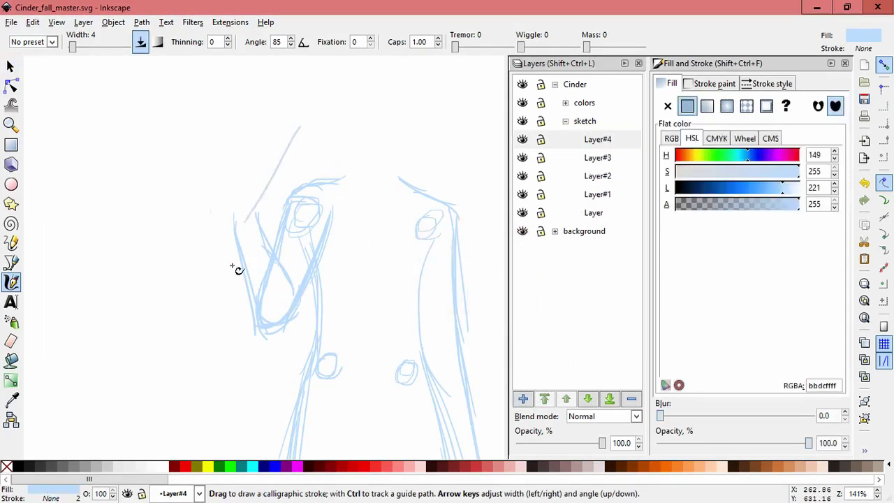
{"action": "key", "text": "ctrl+z"}
{"action": "key", "text": "plus"}
Step: Add Layer#4 and sketch the raised forearm and upper arm lines
{"action": "key", "text": "ctrl+shift+n"}
{"action": "left_click", "coordinate": [475, 275]}
{"action": "left_click", "coordinate": [463, 319]}
{"action": "key", "text": "Return"}
{"action": "left_click_drag", "start_coordinate": [201, 243], "coordinate": [231, 274]}
{"action": "left_click_drag", "start_coordinate": [254, 239], "coordinate": [259, 257]}
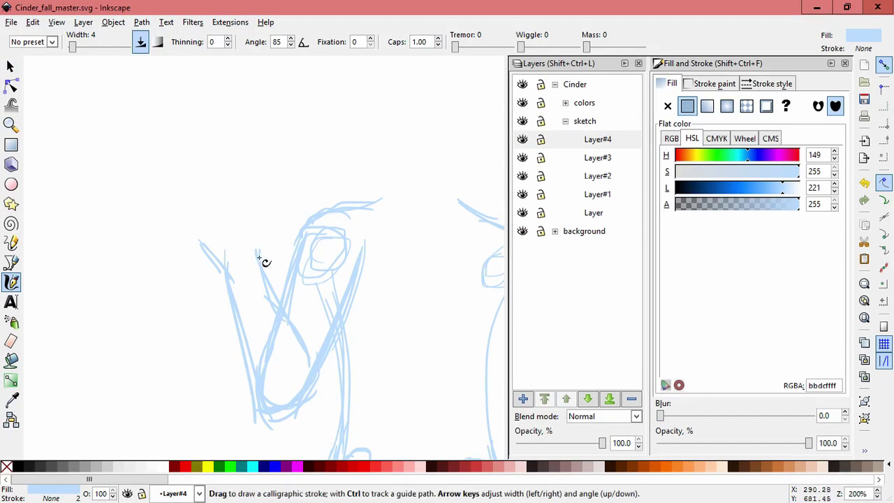
{"action": "key", "text": "ctrl+z"}
{"action": "left_click_drag", "start_coordinate": [254, 225], "coordinate": [260, 277]}
{"action": "left_click_drag", "start_coordinate": [187, 210], "coordinate": [221, 280]}
{"action": "key", "text": "Escape"}
Step: Sketch the arm's inner contour and a cuff at the wrist, discarding the hand strokes
{"action": "left_click_drag", "start_coordinate": [254, 187], "coordinate": [239, 223]}
{"action": "mouse_move", "coordinate": [218, 185]}
{"action": "left_mouse_down"}
{"action": "mouse_move", "coordinate": [224, 237]}
{"action": "mouse_move", "coordinate": [193, 207]}
{"action": "left_mouse_up"}
{"action": "key", "text": "ctrl+z"}
{"action": "key", "text": "ctrl+z"}
{"action": "key", "text": "ctrl+z"}
{"action": "key", "text": "ctrl+z"}
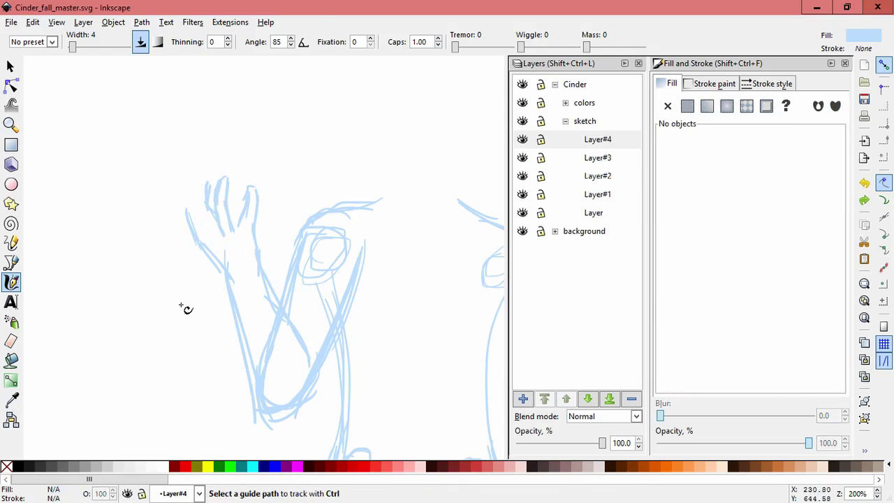
{"action": "key", "text": "ctrl+z"}
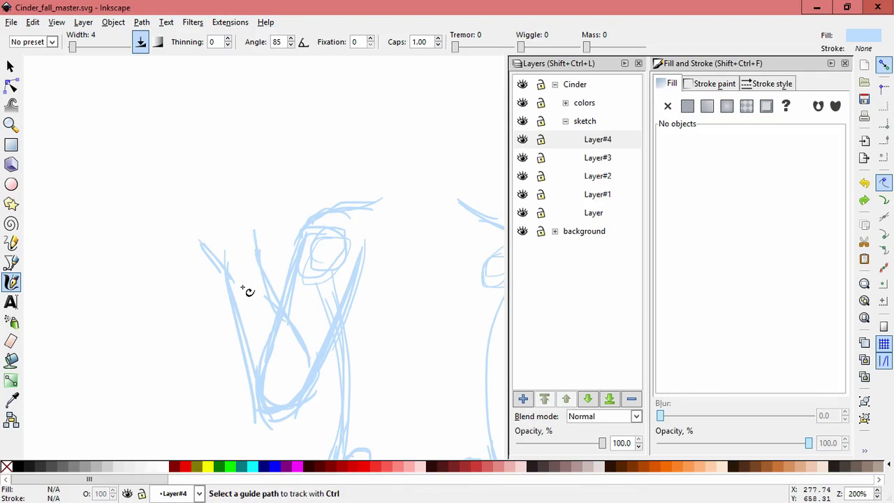
{"action": "left_click_drag", "start_coordinate": [227, 270], "coordinate": [253, 272]}
{"action": "left_click_drag", "start_coordinate": [229, 221], "coordinate": [249, 218]}
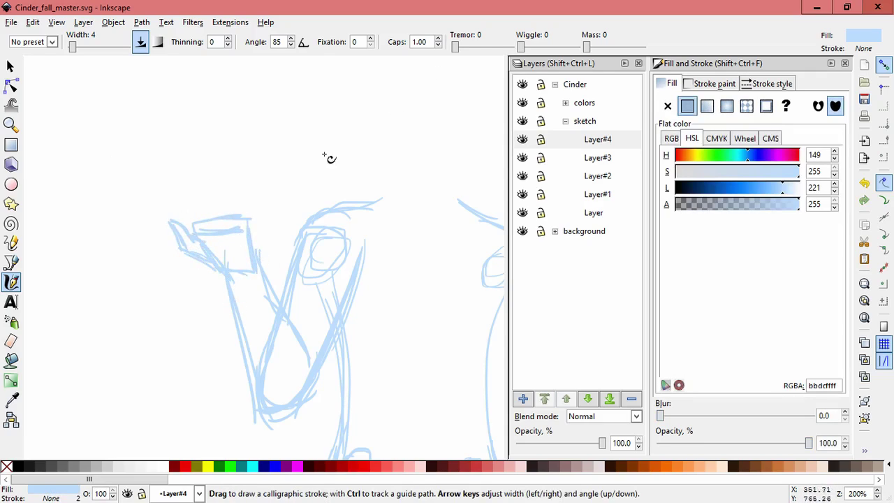
Step: Lock the lower sketch layers beneath Layer#4
{"action": "key", "text": "s"}
{"action": "left_click", "coordinate": [349, 244]}
{"action": "key", "text": "Escape"}
{"action": "left_click", "coordinate": [288, 299]}
{"action": "mouse_move", "coordinate": [183, 216]}
{"action": "left_mouse_down"}
{"action": "mouse_move", "coordinate": [264, 236]}
{"action": "mouse_move", "coordinate": [256, 219]}
{"action": "left_mouse_up"}
{"action": "key", "text": "Escape"}
{"action": "key", "text": "Escape"}
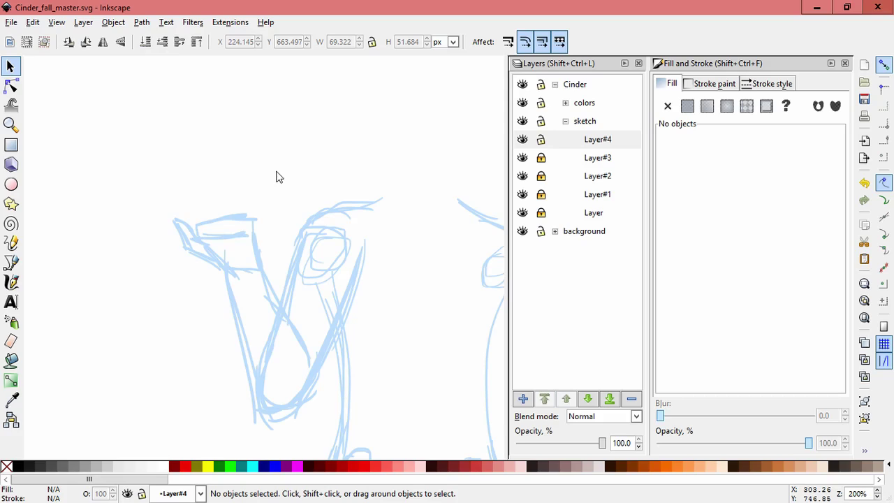
Step: Delete all Layer#4 strokes and re-sketch the wrist contour
{"action": "key", "text": "ctrl+a"}
{"action": "key", "text": "Delete"}
{"action": "key", "text": "c"}
{"action": "left_click_drag", "start_coordinate": [244, 249], "coordinate": [205, 243]}
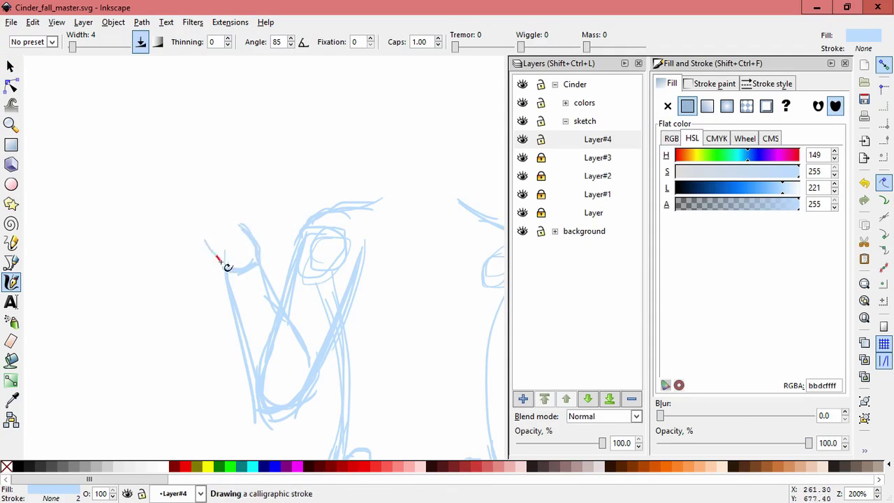
{"action": "scroll", "coordinate": [186, 197], "scroll_direction": "up", "scroll_amount": 1}
{"action": "left_click_drag", "start_coordinate": [240, 213], "coordinate": [244, 163]}
{"action": "key", "text": "ctrl+z"}
{"action": "key", "text": "ctrl+z"}
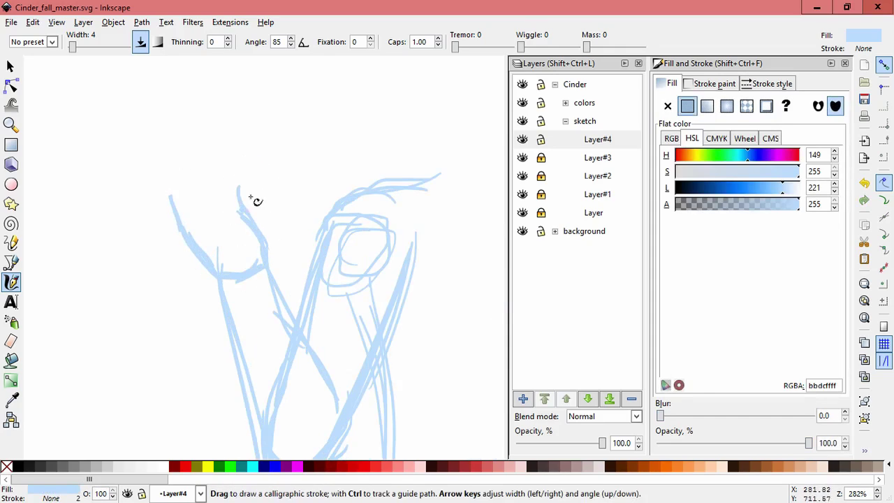
{"action": "key", "text": "ctrl+z"}
{"action": "mouse_move", "coordinate": [232, 185]}
{"action": "left_mouse_down"}
{"action": "mouse_move", "coordinate": [243, 209]}
{"action": "mouse_move", "coordinate": [234, 162]}
{"action": "left_mouse_up"}
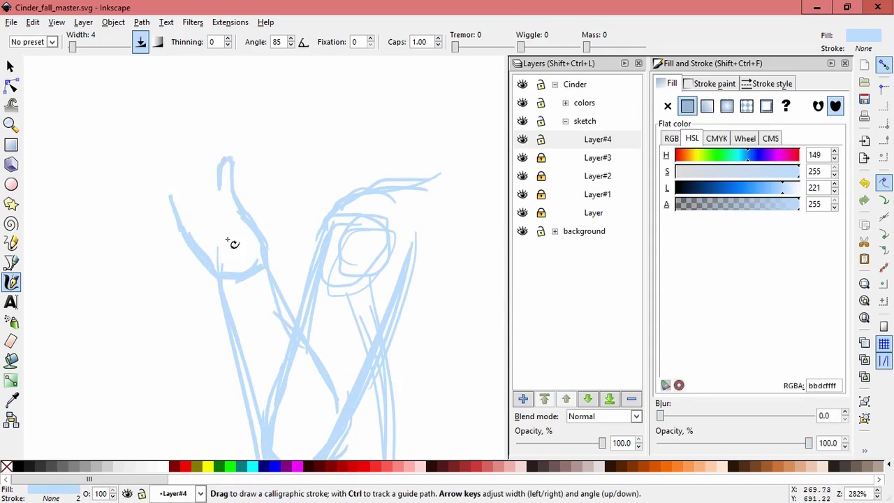
{"action": "key", "text": "ctrl+z"}
{"action": "key", "text": "ctrl+z"}
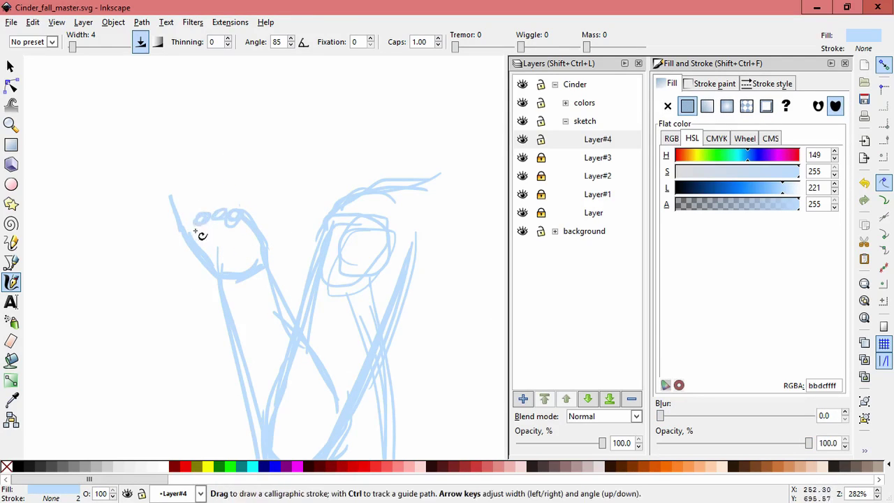
{"action": "key", "text": "ctrl+z"}
Step: Try out finger and palm strokes for the hand, deleting the failed attempts
{"action": "mouse_move", "coordinate": [220, 189]}
{"action": "left_mouse_down"}
{"action": "mouse_move", "coordinate": [219, 225]}
{"action": "mouse_move", "coordinate": [202, 188]}
{"action": "mouse_move", "coordinate": [196, 192]}
{"action": "left_mouse_up"}
{"action": "mouse_move", "coordinate": [190, 213]}
{"action": "left_mouse_down"}
{"action": "mouse_move", "coordinate": [179, 195]}
{"action": "mouse_move", "coordinate": [172, 163]}
{"action": "mouse_move", "coordinate": [183, 199]}
{"action": "mouse_move", "coordinate": [192, 160]}
{"action": "mouse_move", "coordinate": [201, 168]}
{"action": "mouse_move", "coordinate": [205, 159]}
{"action": "mouse_move", "coordinate": [207, 182]}
{"action": "mouse_move", "coordinate": [229, 152]}
{"action": "mouse_move", "coordinate": [240, 222]}
{"action": "left_mouse_up"}
{"action": "left_click_drag", "start_coordinate": [195, 159], "coordinate": [208, 191]}
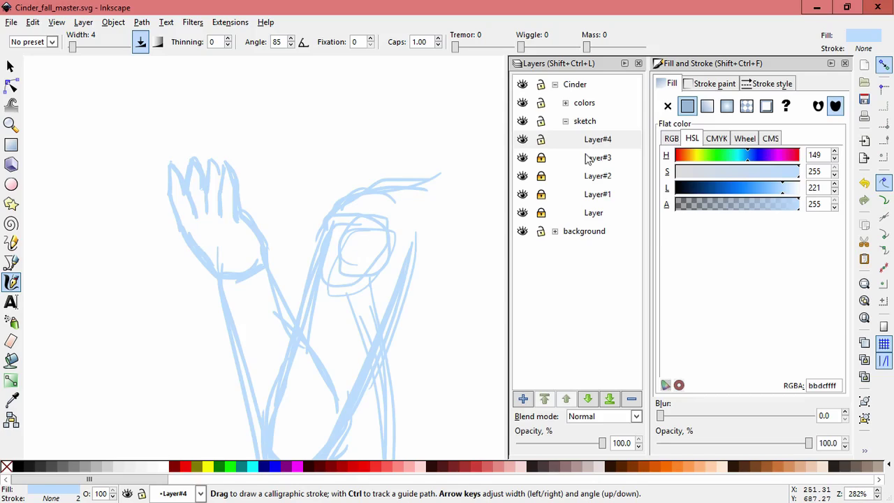
{"action": "key", "text": "ctrl+z"}
{"action": "key", "text": "ctrl+z"}
{"action": "key", "text": "ctrl+z"}
{"action": "key", "text": "ctrl+z"}
{"action": "key", "text": "ctrl+z"}
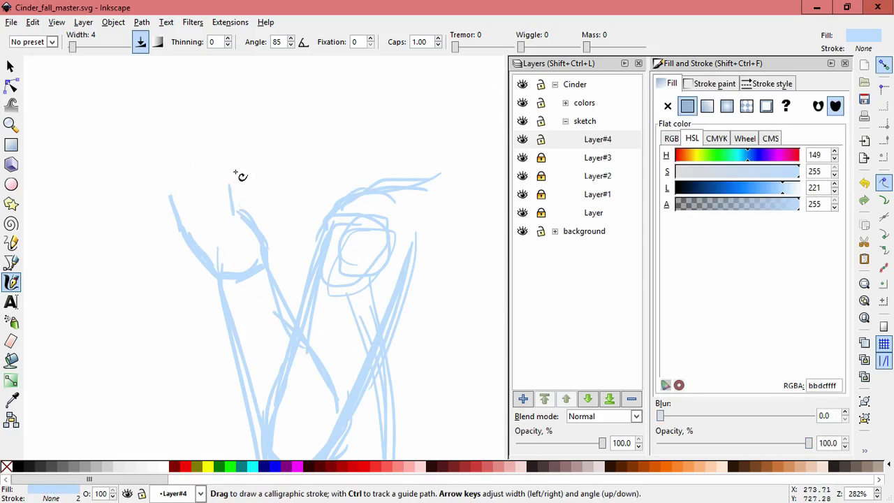
{"action": "mouse_move", "coordinate": [237, 190]}
{"action": "left_mouse_down"}
{"action": "mouse_move", "coordinate": [214, 203]}
{"action": "mouse_move", "coordinate": [214, 163]}
{"action": "left_mouse_up"}
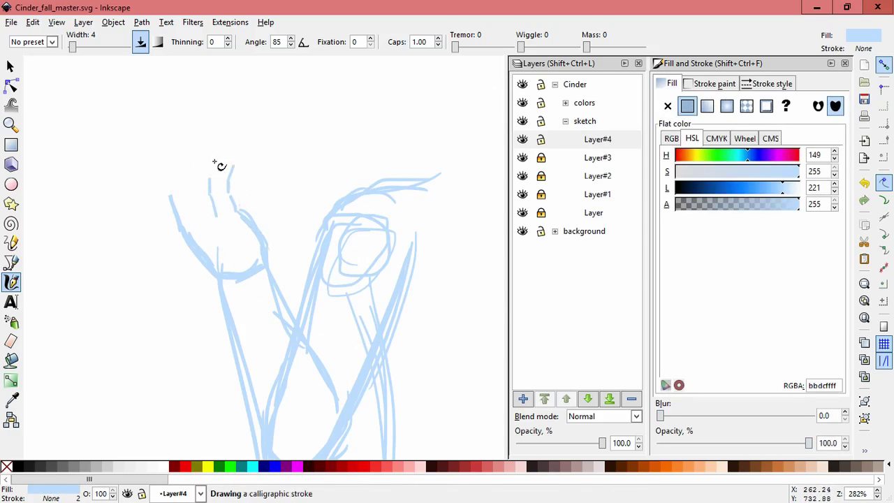
{"action": "left_click_drag", "start_coordinate": [201, 218], "coordinate": [188, 185]}
{"action": "key", "text": "space"}
{"action": "key", "text": "Delete"}
{"action": "key", "text": "space"}
{"action": "mouse_move", "coordinate": [178, 230]}
{"action": "left_mouse_down"}
{"action": "mouse_move", "coordinate": [178, 166]}
{"action": "mouse_move", "coordinate": [212, 185]}
{"action": "left_mouse_up"}
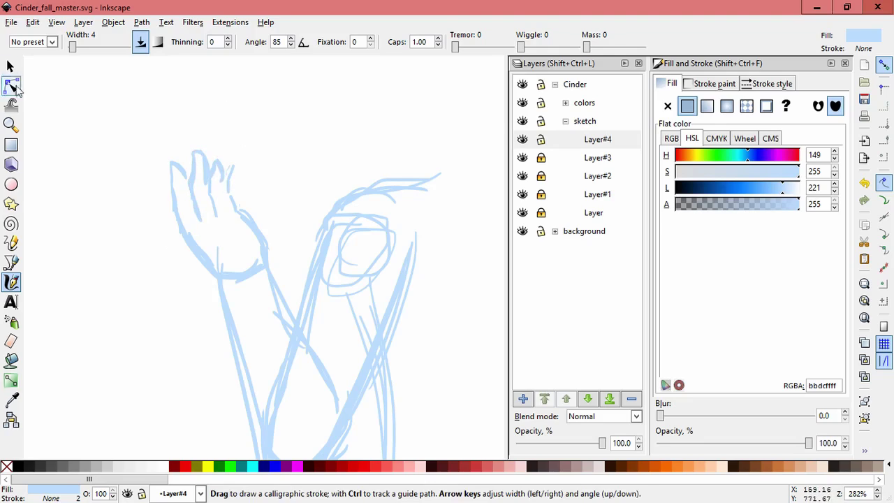
{"action": "key", "text": "space"}
{"action": "key", "text": "Delete"}
{"action": "key", "text": "space"}
Step: Draw an oval wrist band, then the thumb and spread fingers of the raised hand
{"action": "left_click_drag", "start_coordinate": [260, 251], "coordinate": [275, 198]}
{"action": "mouse_move", "coordinate": [208, 232]}
{"action": "left_mouse_down"}
{"action": "mouse_move", "coordinate": [262, 224]}
{"action": "mouse_move", "coordinate": [154, 192]}
{"action": "mouse_move", "coordinate": [140, 234]}
{"action": "left_mouse_up"}
{"action": "key", "text": "space"}
{"action": "key", "text": "ctrl+z"}
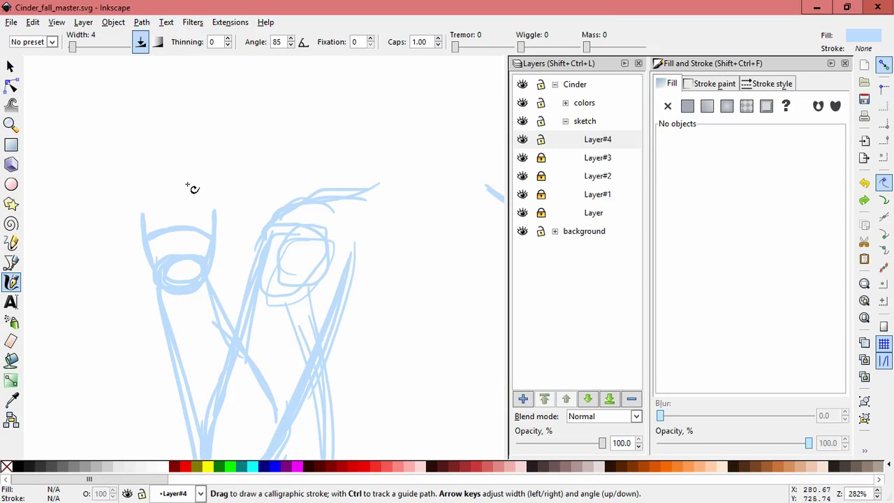
{"action": "key", "text": "ctrl+z"}
{"action": "key", "text": "ctrl+z"}
{"action": "key", "text": "ctrl+z"}
{"action": "left_click_drag", "start_coordinate": [176, 212], "coordinate": [199, 236]}
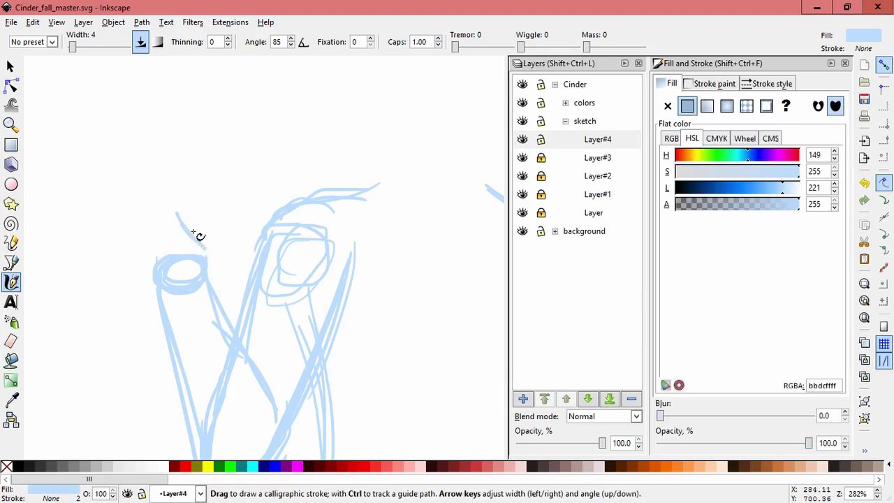
{"action": "mouse_move", "coordinate": [122, 224]}
{"action": "left_mouse_down"}
{"action": "mouse_move", "coordinate": [211, 277]}
{"action": "mouse_move", "coordinate": [185, 178]}
{"action": "mouse_move", "coordinate": [159, 185]}
{"action": "left_mouse_up"}
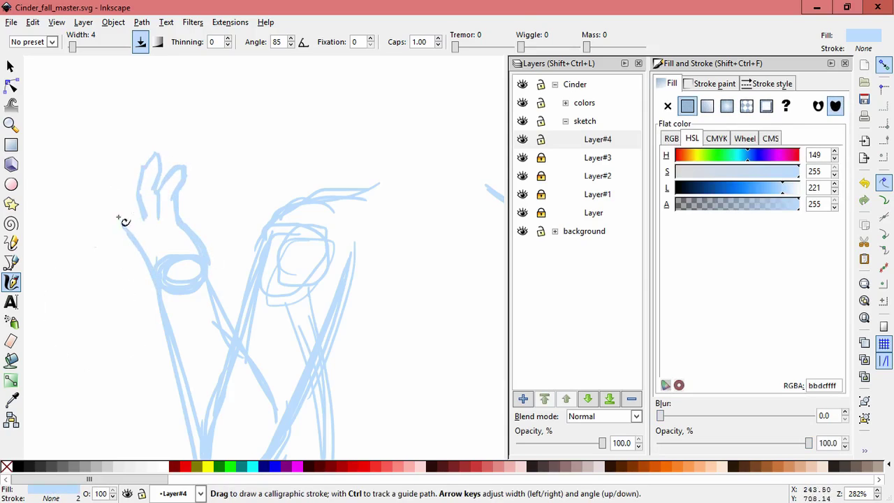
{"action": "left_click_drag", "start_coordinate": [107, 188], "coordinate": [130, 225]}
{"action": "left_click_drag", "start_coordinate": [116, 147], "coordinate": [110, 192]}
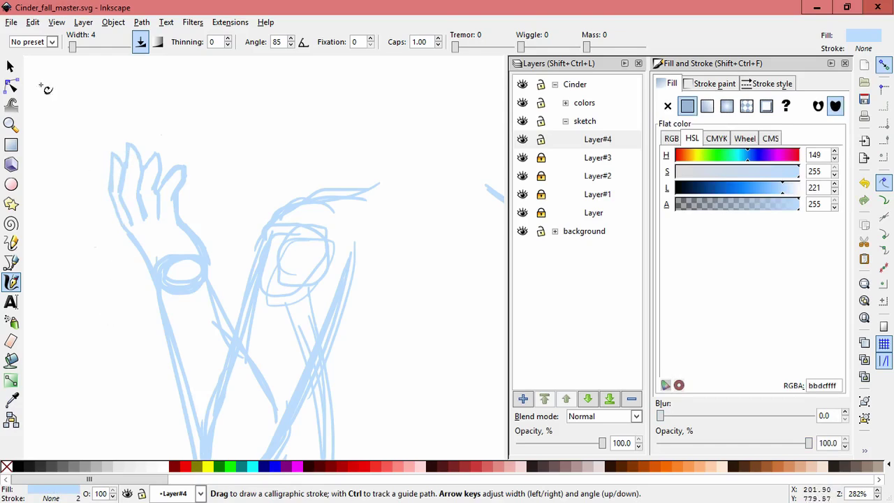
Step: Rotate the hand slightly counter-clockwise and nudge it left to sit on the arm
{"action": "key", "text": "s"}
{"action": "key", "text": "ctrl+a"}
{"action": "key", "text": "Escape"}
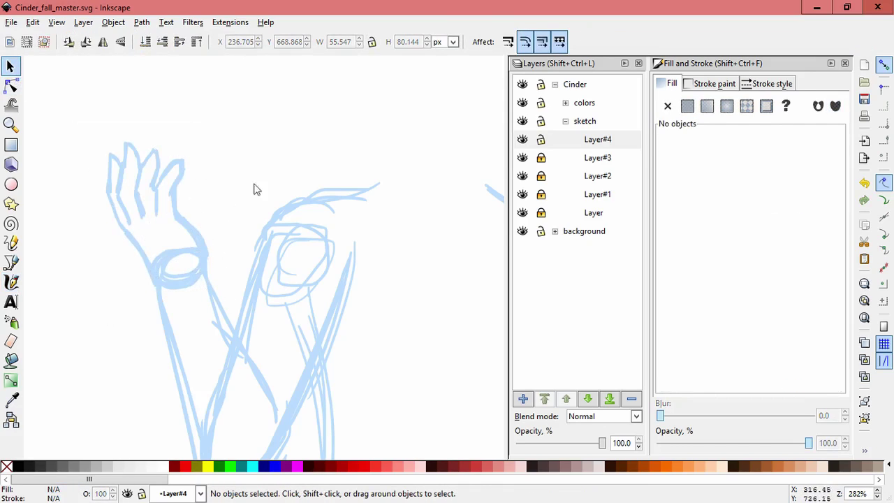
{"action": "left_click_drag", "start_coordinate": [224, 301], "coordinate": [97, 129]}
{"action": "key", "text": "bracketleft"}
{"action": "left_click_drag", "start_coordinate": [172, 202], "coordinate": [167, 199]}
{"action": "key", "text": "Escape"}
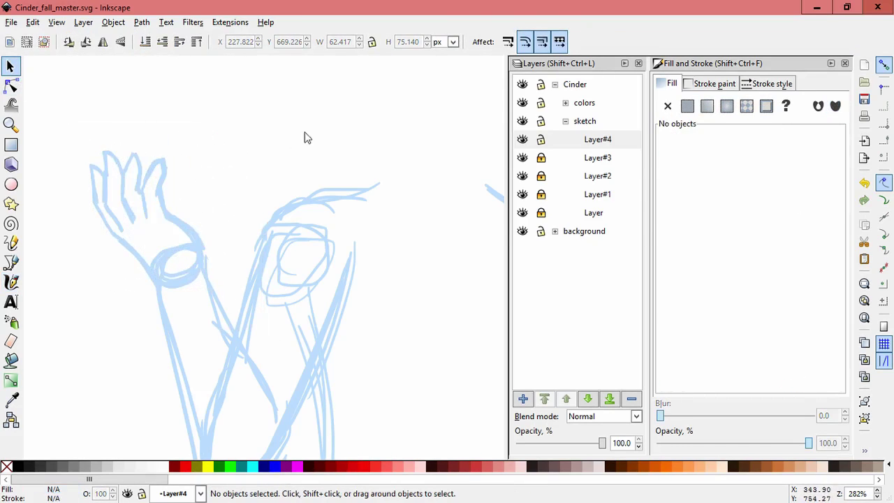
{"action": "key", "text": "5"}
{"action": "left_click", "coordinate": [597, 139]}
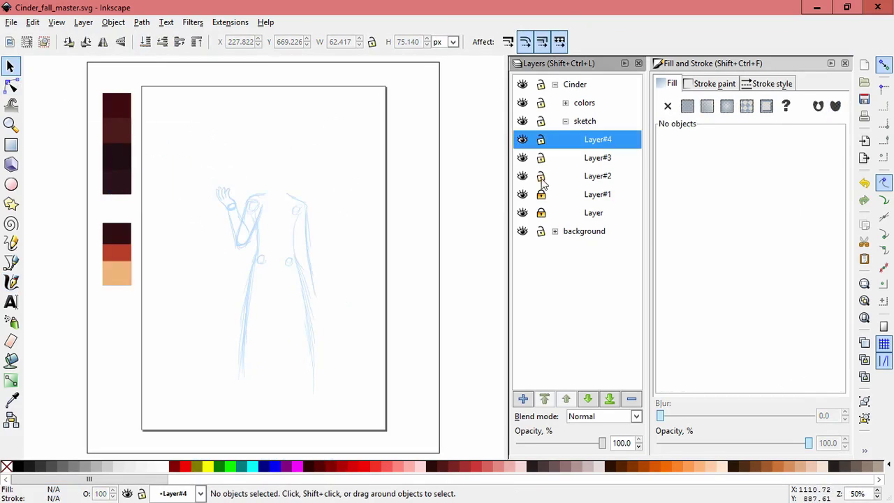
Step: Enlarge all Layer#4 strokes to 113%
{"action": "key", "text": "ctrl+a"}
{"action": "left_click_drag", "start_coordinate": [214, 398], "coordinate": [166, 391]}
{"action": "scroll", "coordinate": [279, 335], "scroll_direction": "up", "scroll_amount": 4}
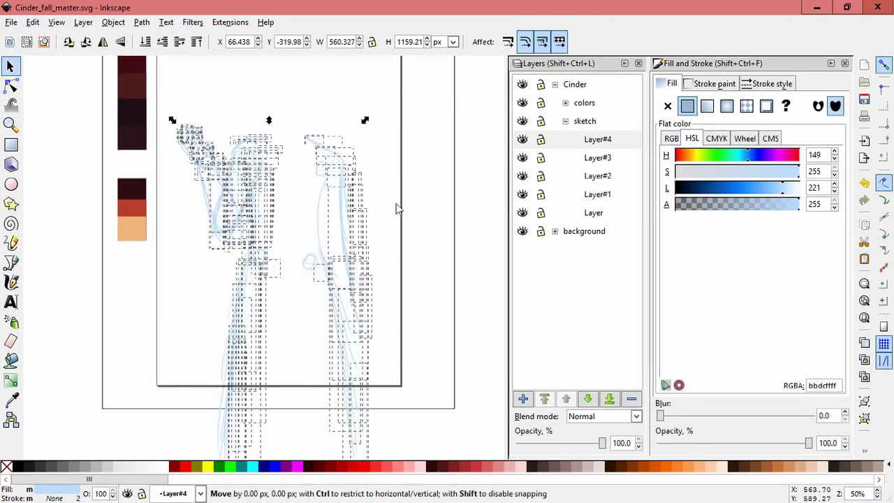
{"action": "key", "text": "Escape"}
Step: Lock Layer#2, Layer#1 and the bottom sketch layer, then shift the arm strokes up-left
{"action": "left_click", "coordinate": [541, 212]}
{"action": "left_click", "coordinate": [540, 194]}
{"action": "left_click", "coordinate": [540, 176]}
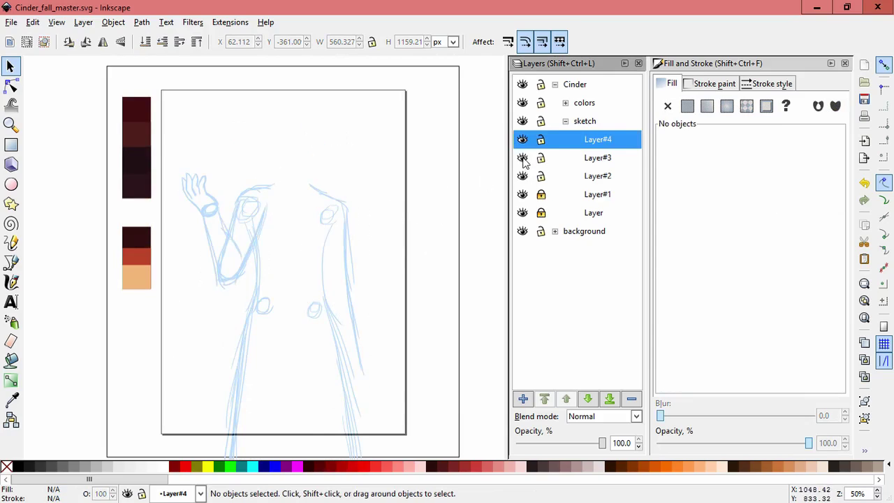
{"action": "left_click", "coordinate": [199, 186]}
{"action": "mouse_move", "coordinate": [273, 318]}
{"action": "left_mouse_down"}
{"action": "mouse_move", "coordinate": [176, 195]}
{"action": "mouse_move", "coordinate": [234, 170]}
{"action": "left_mouse_up"}
{"action": "key", "text": "Escape"}
{"action": "left_click_drag", "start_coordinate": [321, 144], "coordinate": [271, 160]}
{"action": "key", "text": "Escape"}
{"action": "key", "text": "ctrl+z"}
{"action": "key", "text": "ctrl+shift+z"}
Step: Delete the stray stroke on Layer#3 and the stray arm stroke on the sketch
{"action": "left_click", "coordinate": [169, 326]}
{"action": "key", "text": "Delete"}
{"action": "left_click", "coordinate": [244, 276]}
{"action": "key", "text": "Delete"}
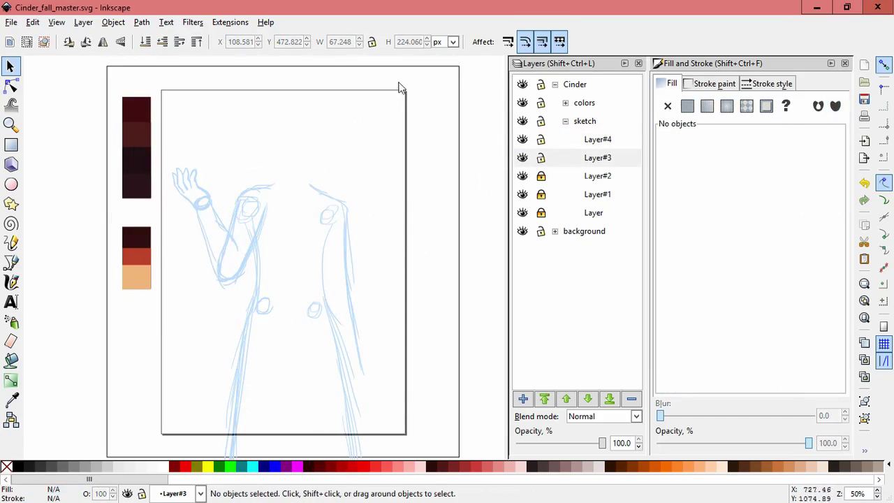
Step: Show and unlock Layer#2, make it current, and select its arm strokes
{"action": "left_click", "coordinate": [532, 159]}
{"action": "left_click", "coordinate": [523, 176]}
{"action": "left_click", "coordinate": [541, 176]}
{"action": "left_click", "coordinate": [219, 319]}
{"action": "left_click", "coordinate": [249, 286]}
{"action": "left_click_drag", "start_coordinate": [195, 429], "coordinate": [158, 326]}
{"action": "left_click_drag", "start_coordinate": [355, 278], "coordinate": [384, 249]}
Step: Lock Layer#4 and Layer#3, then unlock the sketch sublayers and make Layer#4 current
{"action": "left_click", "coordinate": [541, 176], "text": "alt"}
{"action": "mouse_move", "coordinate": [301, 314]}
{"action": "left_mouse_down"}
{"action": "mouse_move", "coordinate": [315, 284]}
{"action": "mouse_move", "coordinate": [265, 241]}
{"action": "left_mouse_up"}
{"action": "left_click", "coordinate": [355, 273]}
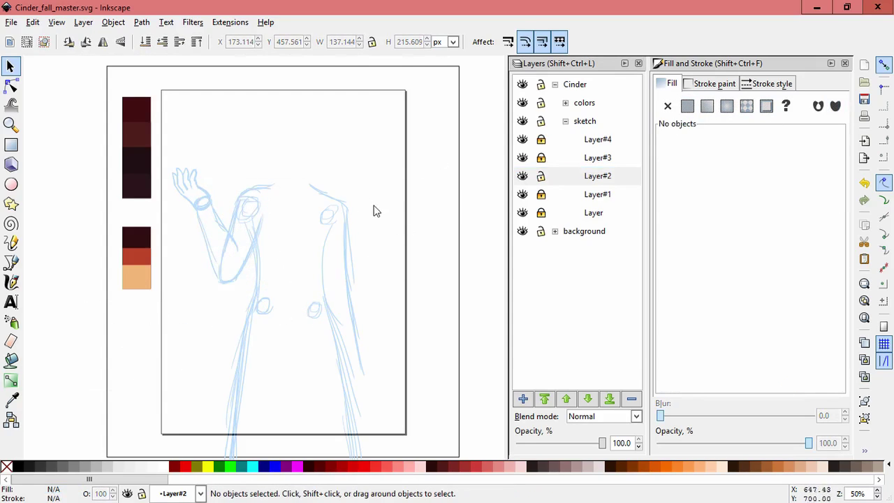
{"action": "left_click", "coordinate": [540, 196], "text": "alt"}
{"action": "left_click", "coordinate": [421, 280]}
{"action": "left_click", "coordinate": [595, 141]}
Step: Add a new layer named 'head' with a sublayer inside it
{"action": "left_click", "coordinate": [522, 399]}
{"action": "type", "text": "head"}
{"action": "key", "text": "Return"}
{"action": "key", "text": "ctrl+shift+n"}
{"action": "key", "text": "Return"}
Step: Draw the first calligraphic curve of the head outline, then add sublayer Layer#6
{"action": "key", "text": "c"}
{"action": "left_click", "coordinate": [540, 249], "text": "alt"}
{"action": "mouse_move", "coordinate": [370, 136]}
{"action": "left_mouse_down"}
{"action": "mouse_move", "coordinate": [312, 194]}
{"action": "mouse_move", "coordinate": [308, 273]}
{"action": "mouse_move", "coordinate": [342, 166]}
{"action": "mouse_move", "coordinate": [361, 240]}
{"action": "mouse_move", "coordinate": [349, 269]}
{"action": "left_mouse_up"}
{"action": "key", "text": "1"}
{"action": "key", "text": "ctrl+shift+n"}
{"action": "left_click", "coordinate": [494, 298]}
{"action": "scroll", "coordinate": [310, 259], "scroll_direction": "up", "scroll_amount": 1}
Step: Draw the chin line, right jaw-and-neck line, and left neck line to the shoulder
{"action": "mouse_move", "coordinate": [244, 281]}
{"action": "left_mouse_down"}
{"action": "mouse_move", "coordinate": [302, 327]}
{"action": "mouse_move", "coordinate": [359, 283]}
{"action": "mouse_move", "coordinate": [377, 213]}
{"action": "left_mouse_up"}
{"action": "left_click_drag", "start_coordinate": [333, 311], "coordinate": [355, 368]}
{"action": "left_click_drag", "start_coordinate": [264, 317], "coordinate": [220, 360]}
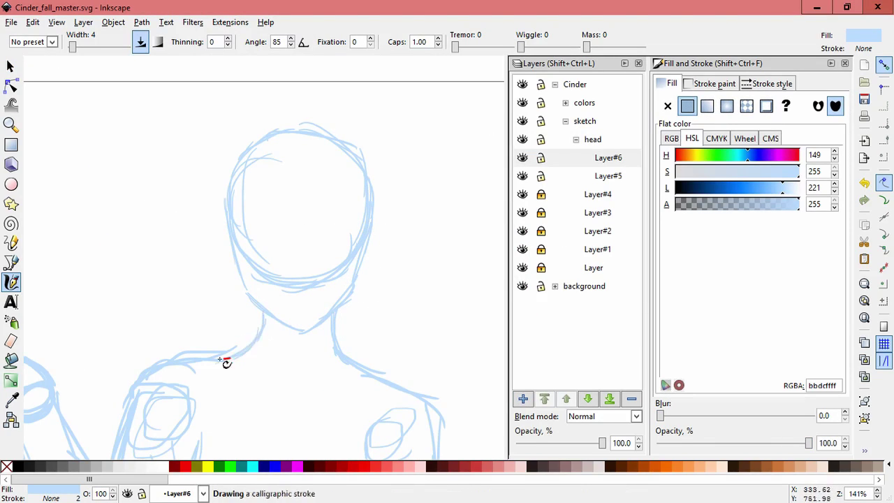
{"action": "left_click_drag", "start_coordinate": [422, 282], "coordinate": [414, 271]}
Step: Group the new head strokes and move the group slightly up-left
{"action": "key", "text": "s"}
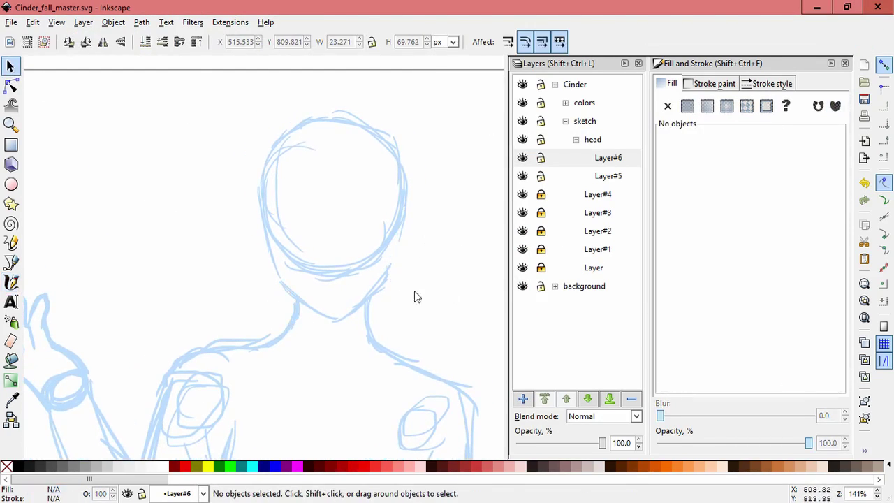
{"action": "left_click", "coordinate": [541, 175]}
{"action": "mouse_move", "coordinate": [312, 177]}
{"action": "left_mouse_down"}
{"action": "mouse_move", "coordinate": [266, 307]}
{"action": "mouse_move", "coordinate": [354, 199]}
{"action": "left_mouse_up"}
{"action": "key", "text": "ctrl+g"}
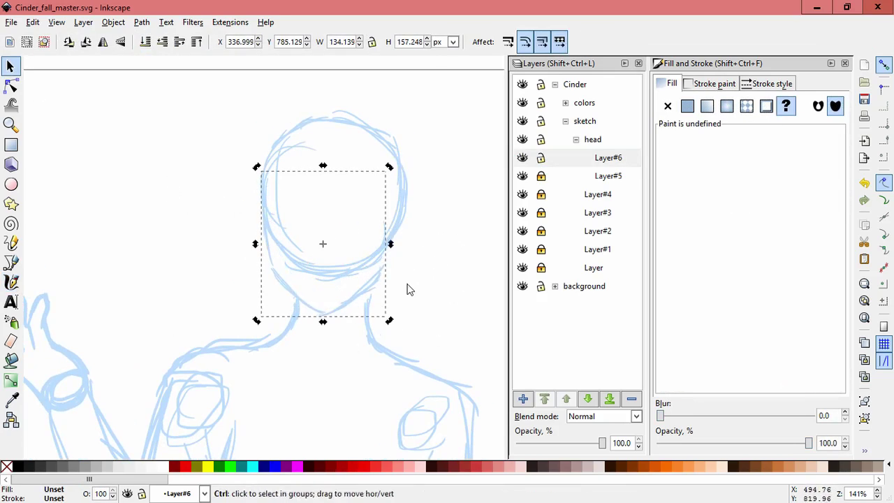
{"action": "left_click", "coordinate": [442, 209]}
{"action": "left_click_drag", "start_coordinate": [371, 297], "coordinate": [359, 285]}
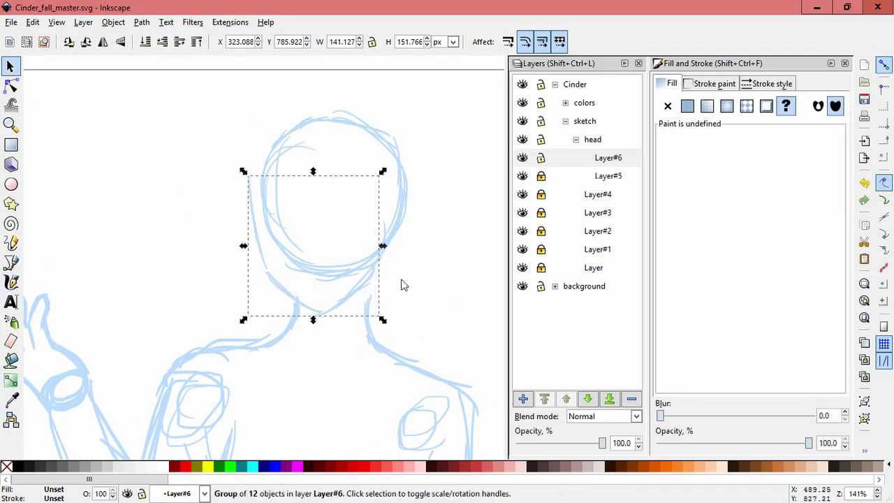
Step: Move the Layer#5 head group slightly up-left
{"action": "left_click", "coordinate": [412, 175]}
{"action": "left_click", "coordinate": [412, 176]}
{"action": "left_click", "coordinate": [389, 216]}
{"action": "left_click_drag", "start_coordinate": [389, 215], "coordinate": [380, 202]}
{"action": "key", "text": "Escape"}
{"action": "left_click_drag", "start_coordinate": [401, 234], "coordinate": [391, 223]}
{"action": "left_click", "coordinate": [403, 251]}
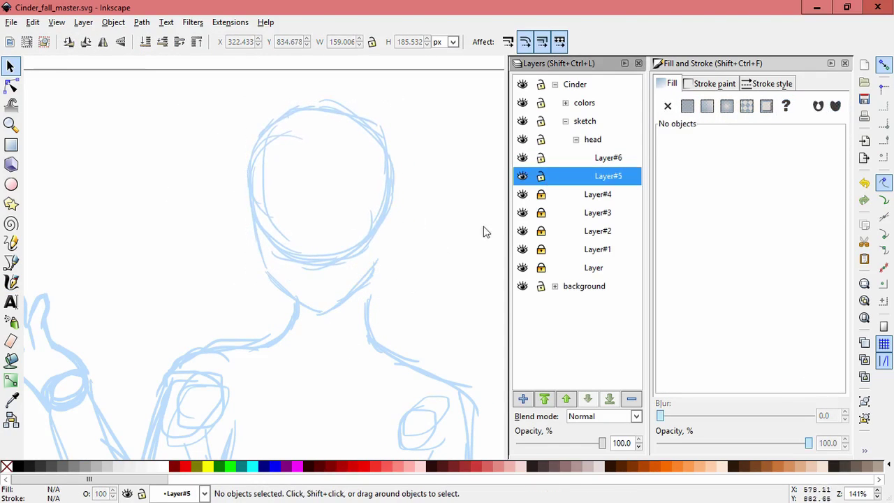
Step: Lock Layer#5 and Layer#6 after making Layer#6 current
{"action": "key", "text": "c"}
{"action": "left_click", "coordinate": [540, 176]}
{"action": "left_click", "coordinate": [559, 158]}
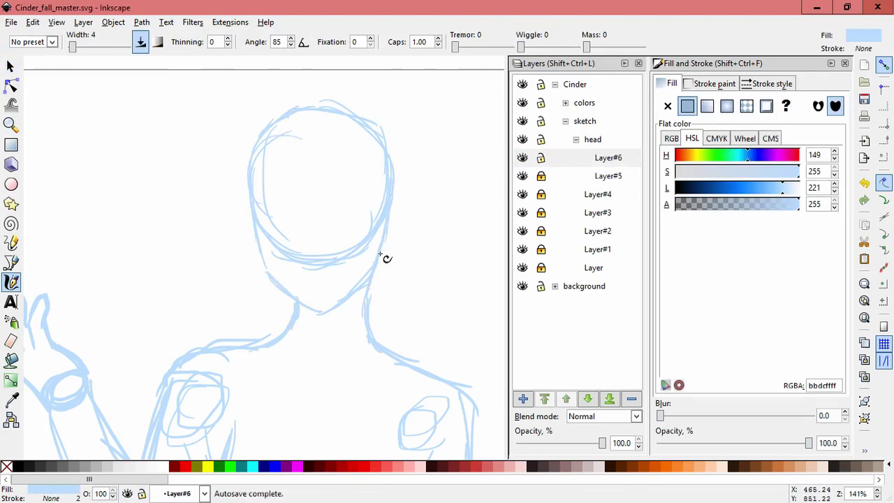
{"action": "scroll", "coordinate": [428, 259], "scroll_direction": "down", "scroll_amount": 3}
{"action": "scroll", "coordinate": [428, 258], "scroll_direction": "down", "scroll_amount": 5}
{"action": "scroll", "coordinate": [419, 259], "scroll_direction": "up", "scroll_amount": 3}
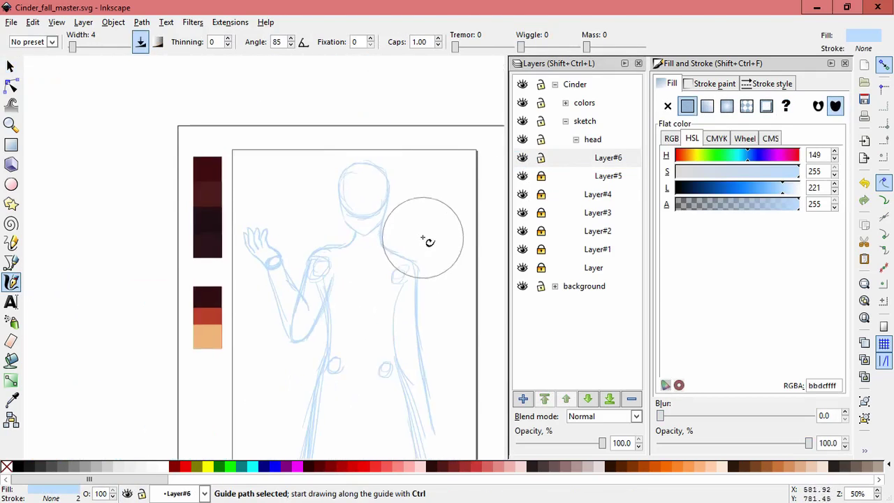
{"action": "left_click", "coordinate": [541, 157]}
Step: Stretch the raised hand's fingers upward and narrow the small hand strokes slightly
{"action": "key", "text": "s"}
{"action": "left_click_drag", "start_coordinate": [48, 191], "coordinate": [120, 281]}
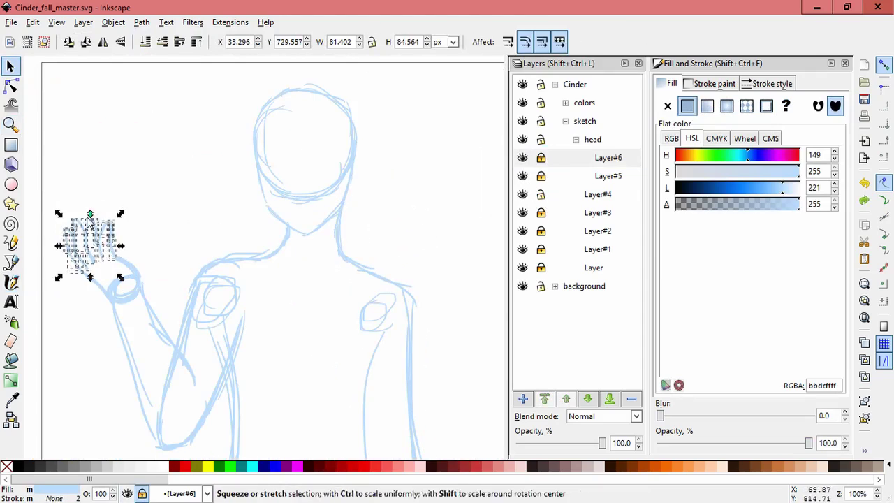
{"action": "left_click_drag", "start_coordinate": [88, 214], "coordinate": [88, 204]}
{"action": "left_click", "coordinate": [183, 248]}
{"action": "left_click_drag", "start_coordinate": [143, 180], "coordinate": [111, 246]}
{"action": "left_click_drag", "start_coordinate": [110, 222], "coordinate": [106, 222]}
{"action": "left_click", "coordinate": [200, 203]}
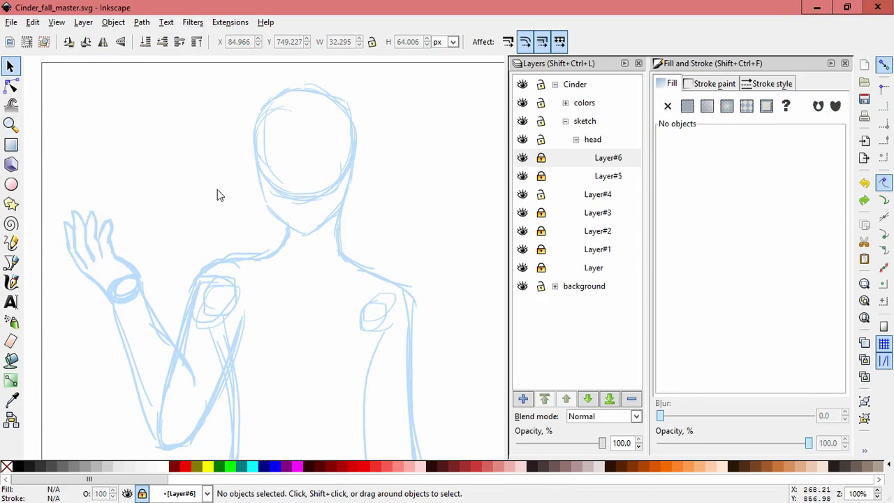
Step: Add Layer#7 from Layer#4
{"action": "left_click", "coordinate": [568, 194]}
{"action": "left_click", "coordinate": [523, 398]}
{"action": "key", "text": "Return"}
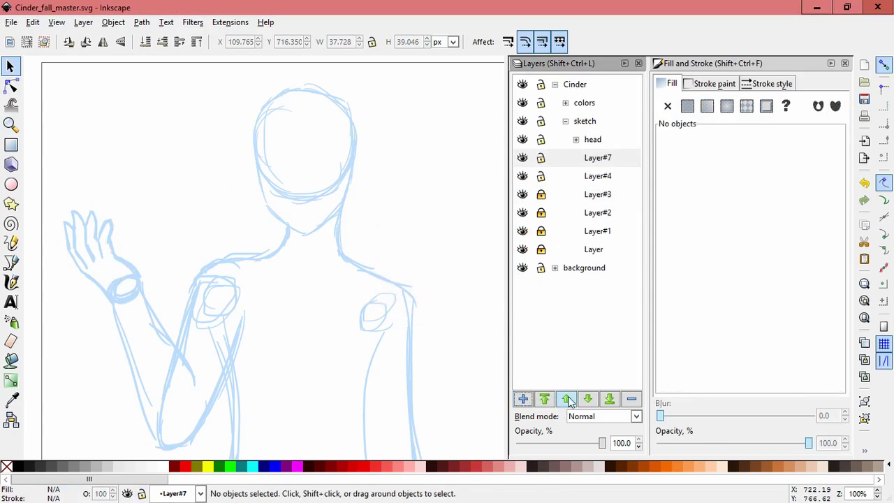
Step: Move Layer#7 below Layer#4, lock both, and make Layer#6 current
{"action": "left_click", "coordinate": [587, 398]}
{"action": "key", "text": "c"}
{"action": "scroll", "coordinate": [148, 252], "scroll_direction": "up", "scroll_amount": 2, "text": "ctrl"}
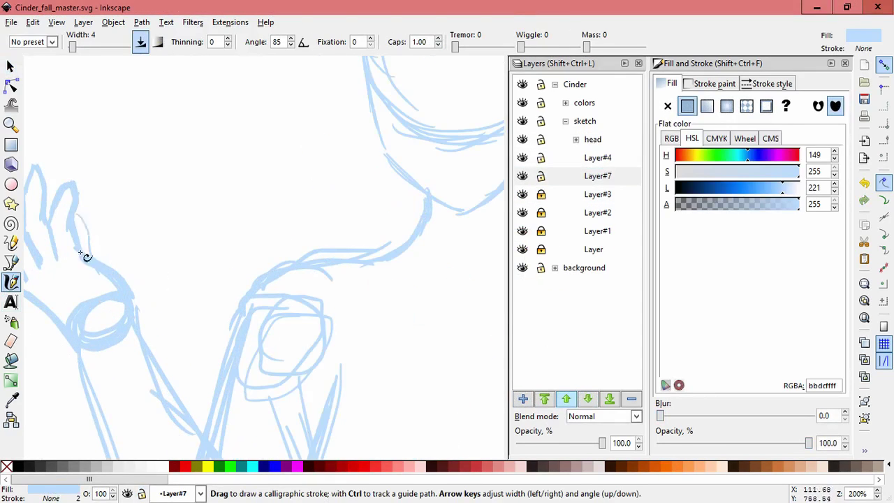
{"action": "left_click_drag", "start_coordinate": [90, 226], "coordinate": [147, 213]}
{"action": "scroll", "coordinate": [340, 195], "scroll_direction": "down", "scroll_amount": 4, "text": "ctrl"}
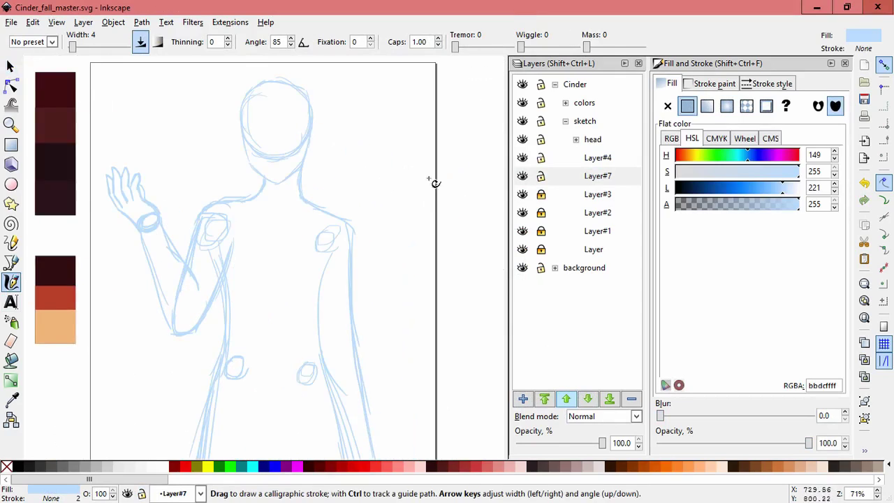
{"action": "left_click_drag", "start_coordinate": [541, 158], "coordinate": [541, 176]}
{"action": "left_click", "coordinate": [576, 139]}
{"action": "left_click", "coordinate": [607, 157]}
Step: Add Layer#8 inside the head group and unlock Layer#6
{"action": "key", "text": "ctrl+shift+n"}
{"action": "left_click", "coordinate": [496, 298]}
{"action": "scroll", "coordinate": [401, 286], "scroll_direction": "up", "scroll_amount": 2, "text": "ctrl"}
{"action": "left_click", "coordinate": [540, 175]}
Step: Nudge the Layer#6 head strokes slightly
{"action": "key", "text": "s"}
{"action": "left_click_drag", "start_coordinate": [137, 154], "coordinate": [352, 334]}
{"action": "left_click_drag", "start_coordinate": [258, 331], "coordinate": [290, 311]}
{"action": "left_click", "coordinate": [370, 216]}
{"action": "left_click_drag", "start_coordinate": [308, 145], "coordinate": [305, 146]}
{"action": "left_click", "coordinate": [405, 221]}
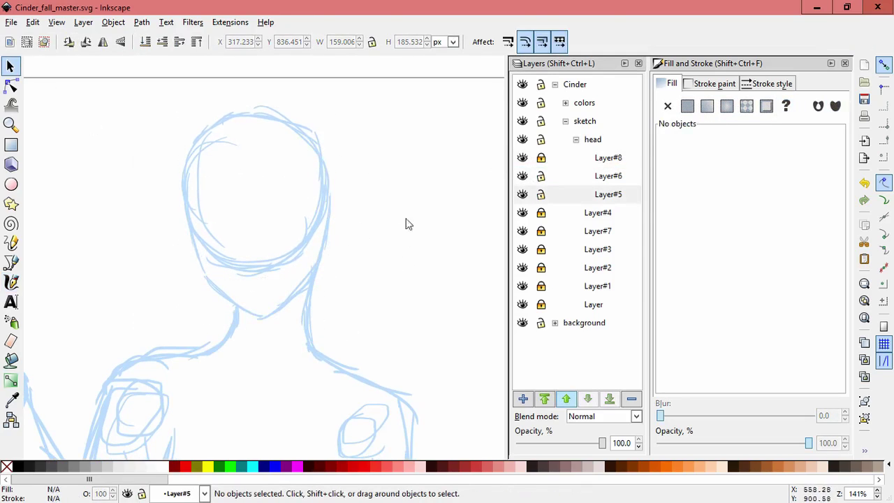
Step: Skew a thin Layer#5 head stroke slightly, then view the whole page
{"action": "left_click", "coordinate": [316, 230]}
{"action": "left_click", "coordinate": [315, 252]}
{"action": "left_click_drag", "start_coordinate": [317, 189], "coordinate": [312, 189]}
{"action": "left_click", "coordinate": [395, 198]}
{"action": "scroll", "coordinate": [395, 197], "scroll_direction": "down", "scroll_amount": 3}
{"action": "key", "text": "5"}
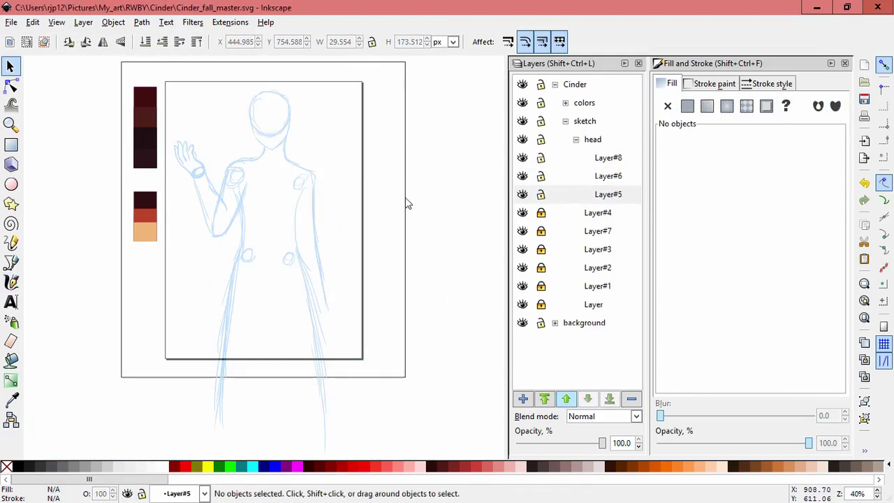
Step: Make Layer#8 current and lock all the lower sketch layers
{"action": "left_click_drag", "start_coordinate": [417, 440], "coordinate": [200, 179]}
{"action": "key", "text": "Escape"}
{"action": "scroll", "coordinate": [410, 285], "scroll_direction": "up", "scroll_amount": 1, "text": "ctrl"}
{"action": "scroll", "coordinate": [410, 284], "scroll_direction": "up", "scroll_amount": 1}
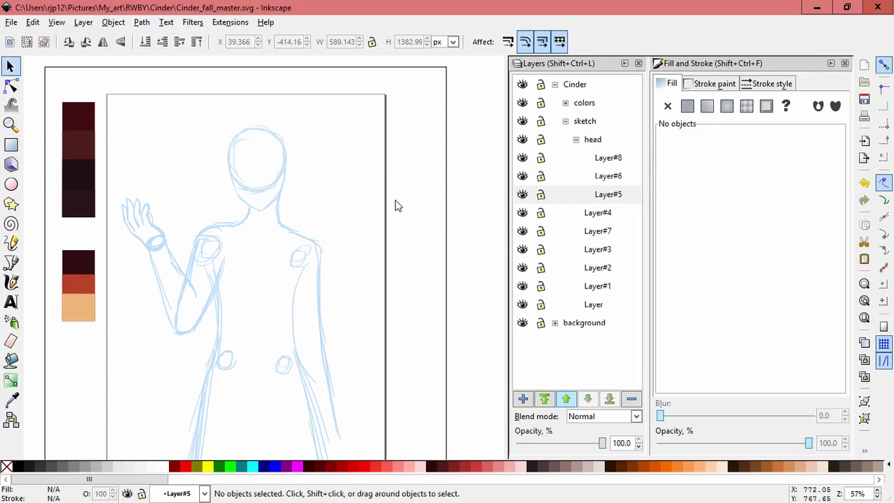
{"action": "left_click", "coordinate": [597, 160]}
{"action": "left_click_drag", "start_coordinate": [540, 304], "coordinate": [548, 265]}
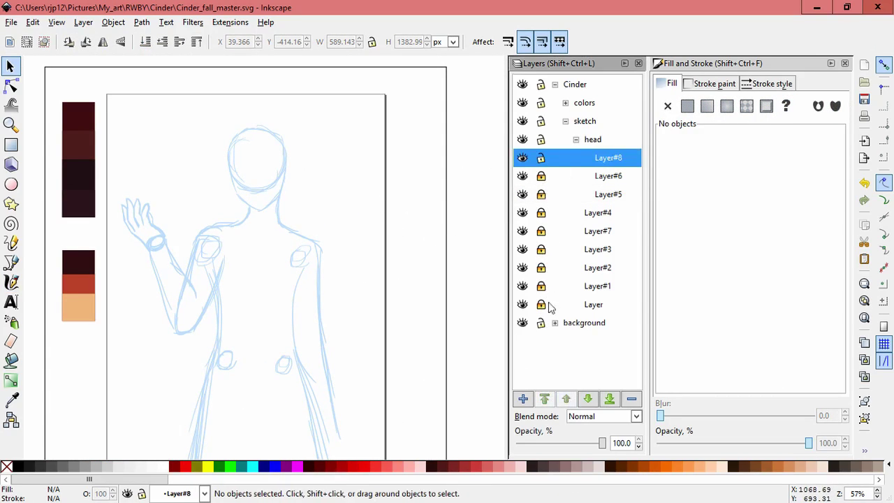
Step: Zoom in on the head with the Calligraphy tool ready for drawing on Layer#8
{"action": "key", "text": "c"}
{"action": "scroll", "coordinate": [301, 178], "scroll_direction": "up", "scroll_amount": 3, "text": "ctrl"}
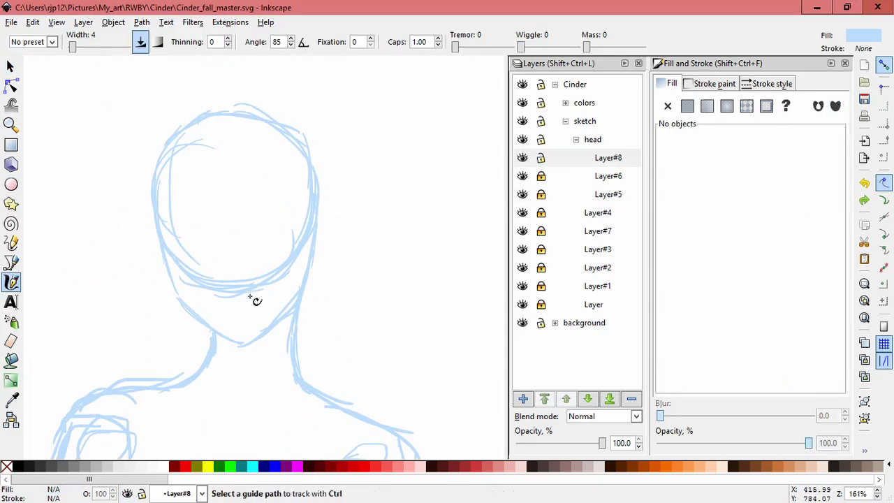
{"action": "scroll", "coordinate": [254, 299], "scroll_direction": "up", "scroll_amount": 2, "text": "ctrl"}
{"action": "scroll", "coordinate": [342, 277], "scroll_direction": "up", "scroll_amount": 5}
{"action": "scroll", "coordinate": [266, 301], "scroll_direction": "down", "scroll_amount": 3, "text": "ctrl"}
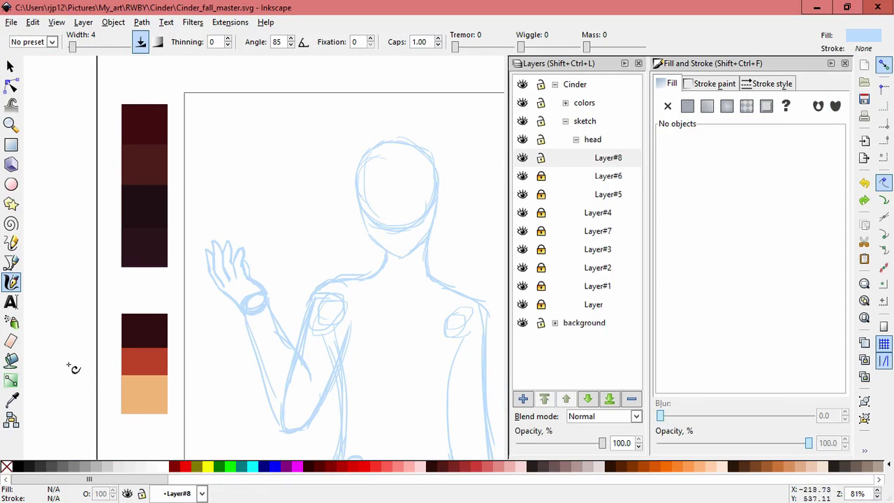
{"action": "scroll", "coordinate": [409, 251], "scroll_direction": "up", "scroll_amount": 1}
{"action": "scroll", "coordinate": [409, 252], "scroll_direction": "right", "scroll_amount": 2}
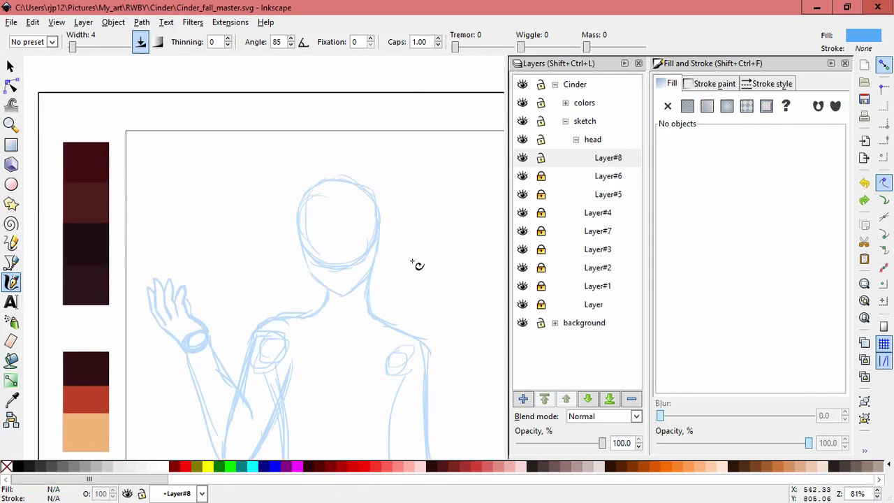
{"action": "scroll", "coordinate": [439, 269], "scroll_direction": "down", "scroll_amount": 3, "text": "ctrl"}
{"action": "scroll", "coordinate": [450, 225], "scroll_direction": "up", "scroll_amount": 2, "text": "ctrl"}
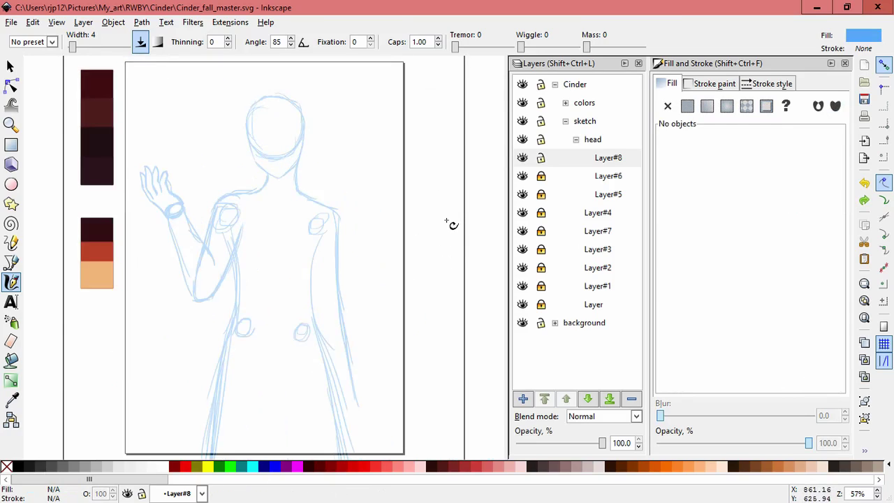
{"action": "key", "text": "z"}
{"action": "key", "text": "c"}
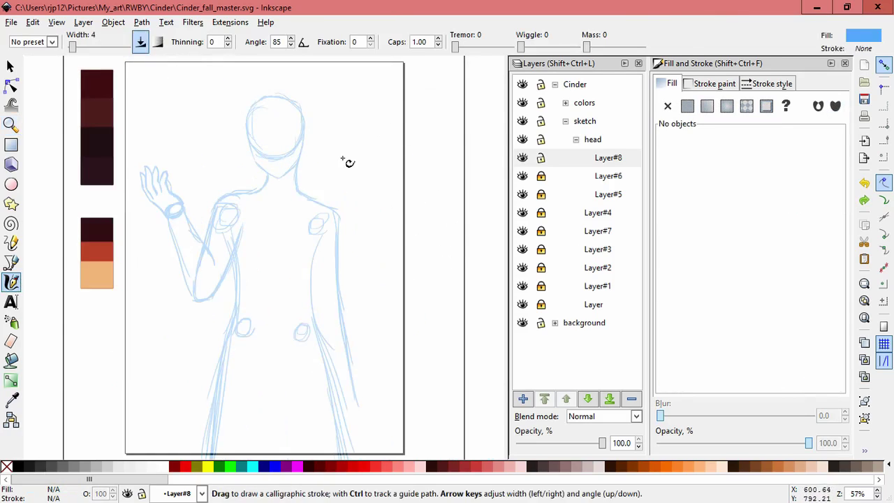
{"action": "scroll", "coordinate": [370, 183], "scroll_direction": "up", "scroll_amount": 4, "text": "ctrl"}
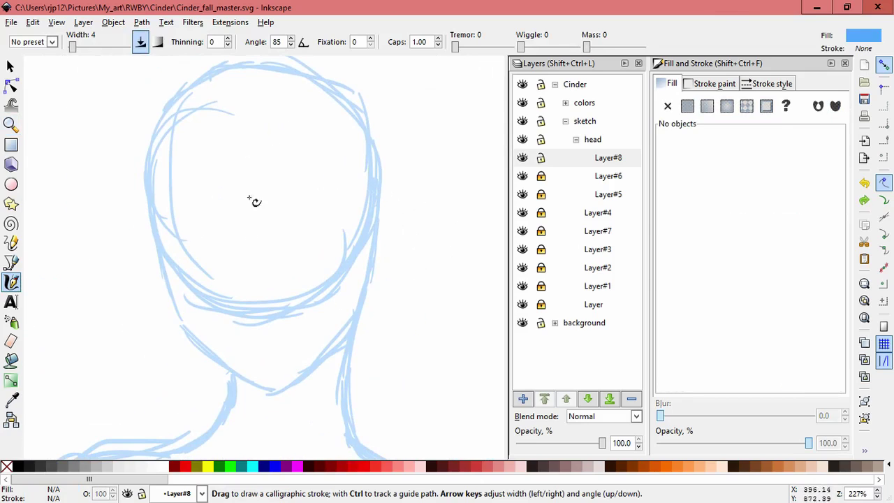
{"action": "scroll", "coordinate": [275, 193], "scroll_direction": "down", "scroll_amount": 3}
{"action": "scroll", "coordinate": [275, 193], "scroll_direction": "left", "scroll_amount": 3}
{"action": "scroll", "coordinate": [289, 193], "scroll_direction": "up", "scroll_amount": 1}
{"action": "scroll", "coordinate": [289, 194], "scroll_direction": "right", "scroll_amount": 1}
Step: Draw upper and lower eyelid strokes on the face and scale them down smaller
{"action": "left_click_drag", "start_coordinate": [221, 209], "coordinate": [276, 207]}
{"action": "scroll", "coordinate": [283, 238], "scroll_direction": "up", "scroll_amount": 1, "text": "ctrl"}
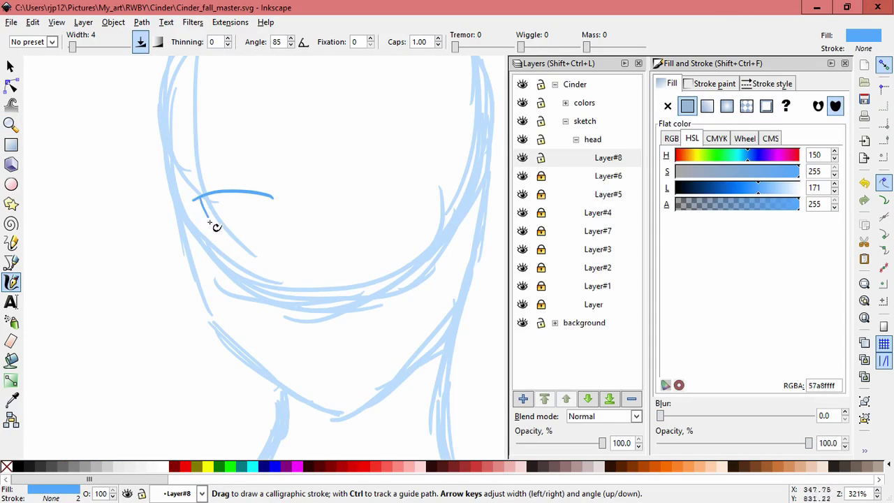
{"action": "left_click_drag", "start_coordinate": [212, 225], "coordinate": [264, 229]}
{"action": "scroll", "coordinate": [329, 291], "scroll_direction": "up", "scroll_amount": 1}
{"action": "scroll", "coordinate": [328, 291], "scroll_direction": "right", "scroll_amount": 2}
{"action": "key", "text": "s"}
{"action": "left_click", "coordinate": [186, 238]}
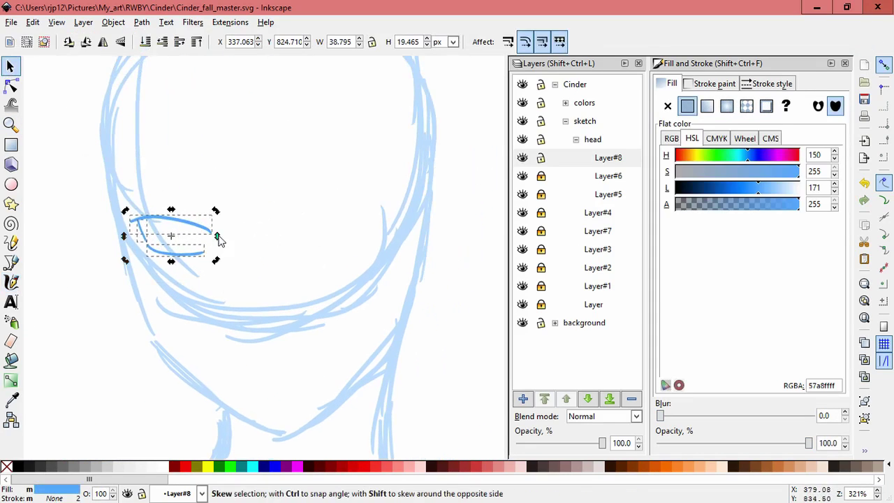
{"action": "mouse_move", "coordinate": [219, 248]}
{"action": "left_mouse_down"}
{"action": "mouse_move", "coordinate": [207, 238]}
{"action": "mouse_move", "coordinate": [201, 261]}
{"action": "left_mouse_up"}
{"action": "left_click", "coordinate": [277, 285]}
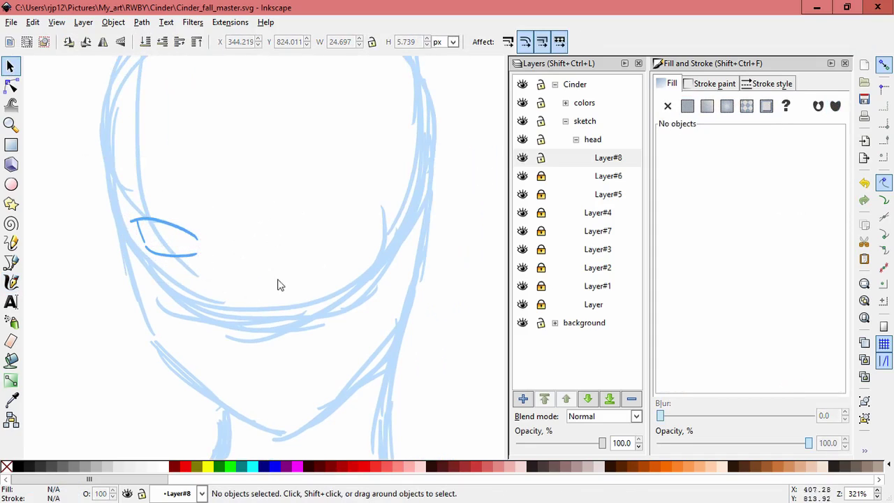
Step: Try small calligraphy strokes below the eye and across the upper face, then undo them
{"action": "key", "text": "c"}
{"action": "mouse_move", "coordinate": [190, 293]}
{"action": "left_mouse_down"}
{"action": "mouse_move", "coordinate": [193, 314]}
{"action": "mouse_move", "coordinate": [209, 320]}
{"action": "left_mouse_up"}
{"action": "key", "text": "Delete"}
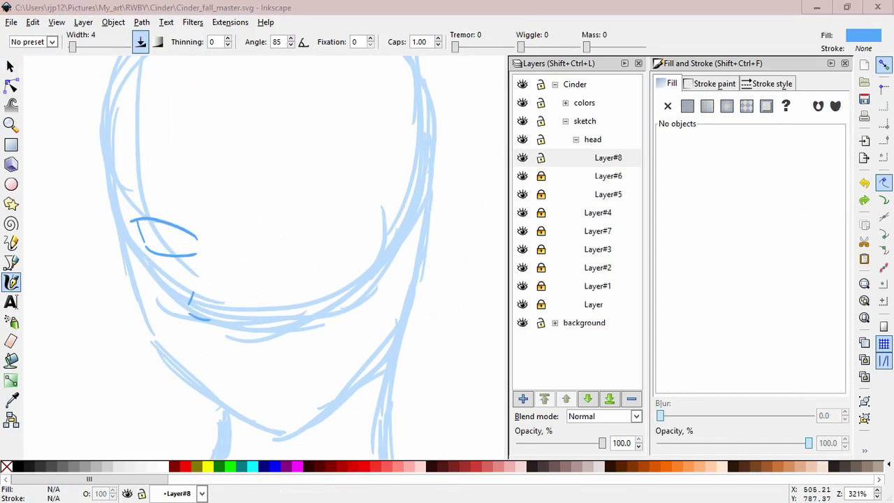
{"action": "key", "text": "ctrl+z"}
{"action": "left_click_drag", "start_coordinate": [179, 198], "coordinate": [236, 213]}
{"action": "key", "text": "ctrl+z"}
{"action": "key", "text": "ctrl+z"}
{"action": "key", "text": "ctrl+z"}
{"action": "key", "text": "ctrl+z"}
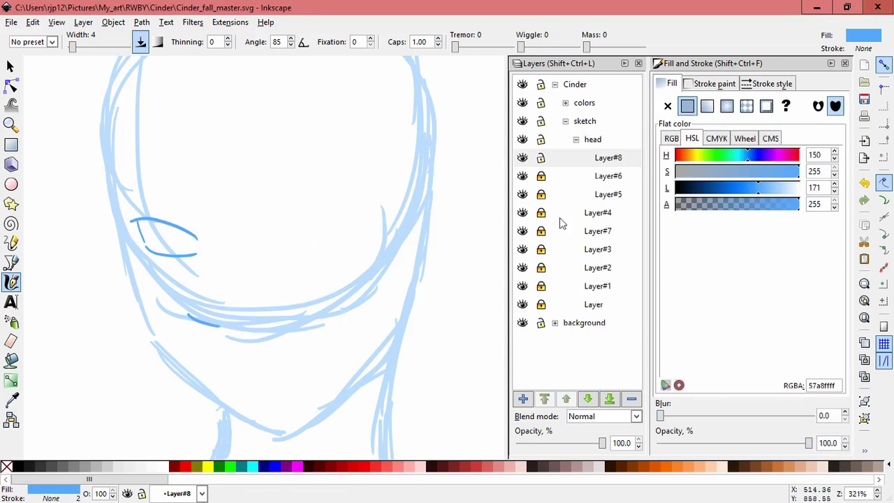
Step: Add Layer#9 and draw the second eye's upper line and a longer lower line
{"action": "key", "text": "ctrl+shift+n"}
{"action": "key", "text": "Return"}
{"action": "mouse_move", "coordinate": [193, 203]}
{"action": "left_mouse_down"}
{"action": "mouse_move", "coordinate": [242, 246]}
{"action": "mouse_move", "coordinate": [195, 297]}
{"action": "left_mouse_up"}
{"action": "key", "text": "ctrl+z"}
{"action": "left_click_drag", "start_coordinate": [241, 247], "coordinate": [212, 270]}
{"action": "left_click_drag", "start_coordinate": [271, 273], "coordinate": [203, 270]}
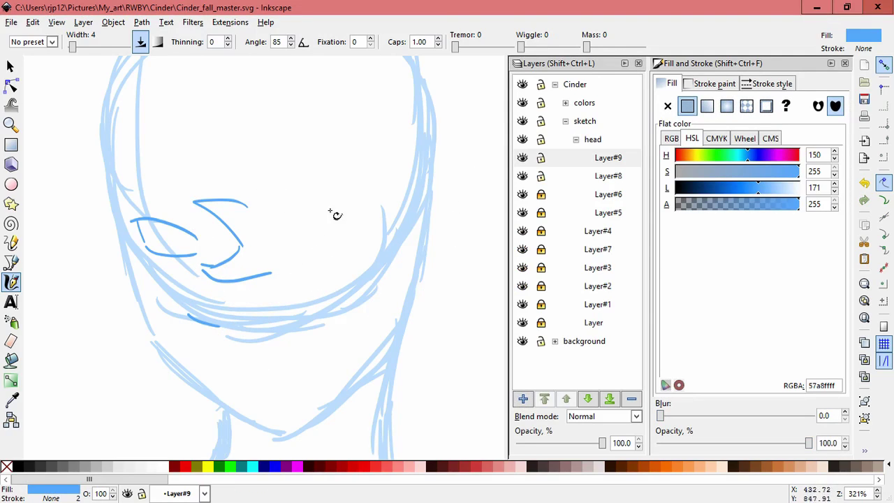
Step: Add Layer#10 and draw a filled iris inside the eye
{"action": "key", "text": "ctrl+shift+n"}
{"action": "key", "text": "Return"}
{"action": "key", "text": "plus"}
{"action": "key", "text": "plus"}
{"action": "key", "text": "F3"}
{"action": "key", "text": "c"}
{"action": "mouse_move", "coordinate": [113, 216]}
{"action": "left_mouse_down"}
{"action": "mouse_move", "coordinate": [141, 248]}
{"action": "mouse_move", "coordinate": [138, 211]}
{"action": "left_mouse_up"}
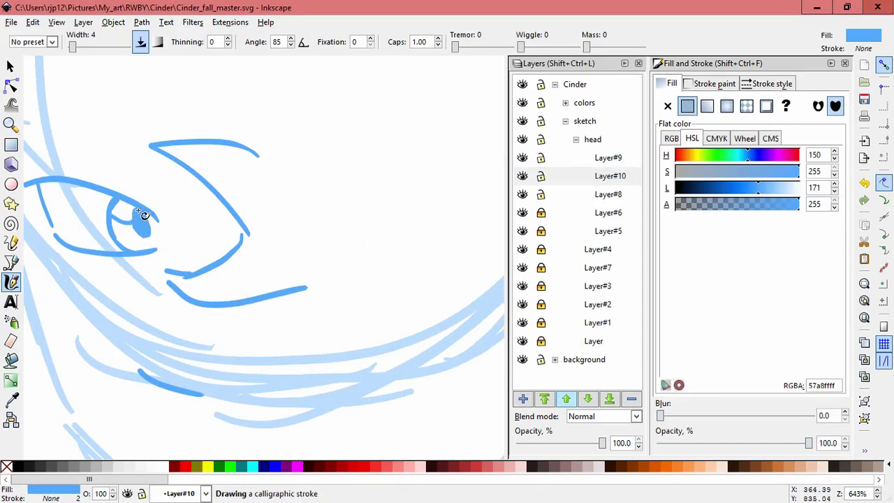
{"action": "key", "text": "minus"}
{"action": "key", "text": "minus"}
{"action": "left_click_drag", "start_coordinate": [393, 295], "coordinate": [180, 220]}
{"action": "key", "text": "Escape"}
Step: Skew the pupil stroke to reshape it
{"action": "key", "text": "F1"}
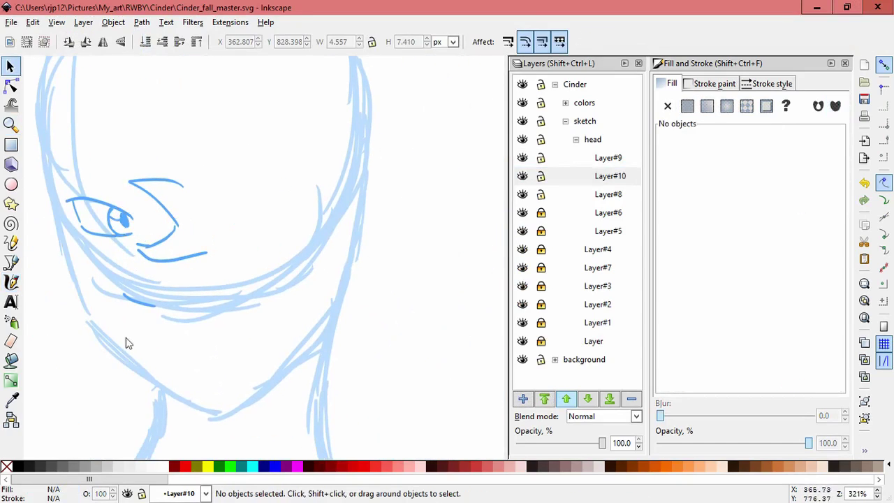
{"action": "left_click", "coordinate": [106, 204]}
{"action": "key", "text": "Escape"}
{"action": "key", "text": "plus"}
{"action": "key", "text": "plus"}
{"action": "left_click", "coordinate": [115, 241]}
{"action": "left_click", "coordinate": [115, 241]}
{"action": "mouse_move", "coordinate": [131, 239]}
{"action": "left_mouse_down"}
{"action": "mouse_move", "coordinate": [138, 251]}
{"action": "mouse_move", "coordinate": [119, 218]}
{"action": "left_mouse_up"}
{"action": "key", "text": "Escape"}
{"action": "key", "text": "c"}
Step: Delete the old eye strokes and redraw them with a lower-lid hook and long underline
{"action": "key", "text": "minus"}
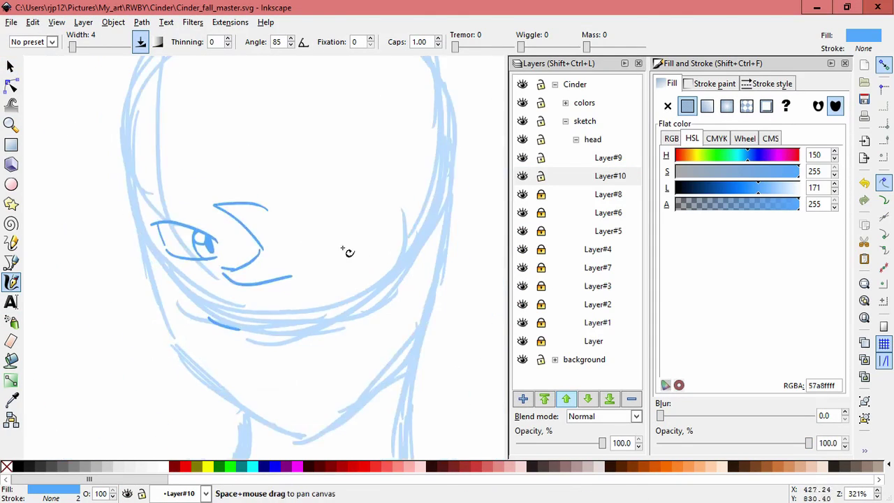
{"action": "left_click_drag", "start_coordinate": [316, 248], "coordinate": [225, 231]}
{"action": "key", "text": "F1"}
{"action": "left_click", "coordinate": [203, 260]}
{"action": "left_click", "coordinate": [167, 224], "text": "shift"}
{"action": "key", "text": "Delete"}
{"action": "key", "text": "c"}
{"action": "mouse_move", "coordinate": [171, 236]}
{"action": "left_mouse_down"}
{"action": "mouse_move", "coordinate": [123, 190]}
{"action": "mouse_move", "coordinate": [178, 188]}
{"action": "left_mouse_up"}
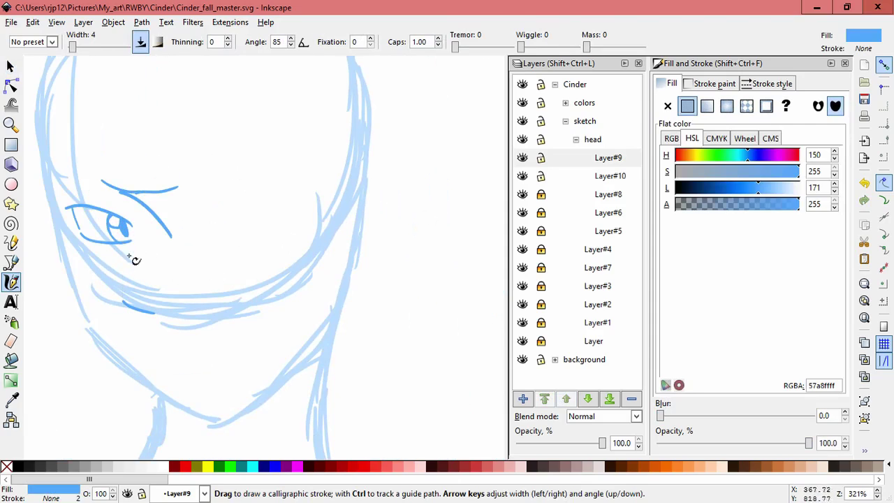
{"action": "left_click_drag", "start_coordinate": [137, 254], "coordinate": [172, 240]}
{"action": "mouse_move", "coordinate": [219, 256]}
{"action": "left_mouse_down"}
{"action": "mouse_move", "coordinate": [133, 264]}
{"action": "mouse_move", "coordinate": [276, 263]}
{"action": "left_mouse_up"}
Step: Add Layer#11 and draw a short stroke in the lower face
{"action": "scroll", "coordinate": [137, 261], "scroll_direction": "up", "scroll_amount": 1}
{"action": "scroll", "coordinate": [275, 263], "scroll_direction": "down", "scroll_amount": 1}
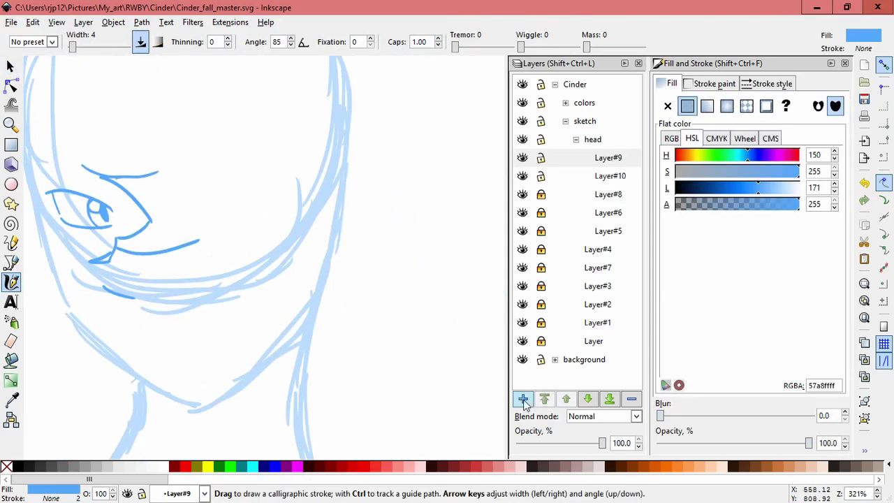
{"action": "key", "text": "shift+ctrl+n"}
{"action": "key", "text": "Return"}
{"action": "mouse_move", "coordinate": [198, 304]}
{"action": "left_mouse_down"}
{"action": "mouse_move", "coordinate": [276, 297]}
{"action": "mouse_move", "coordinate": [252, 305]}
{"action": "left_mouse_up"}
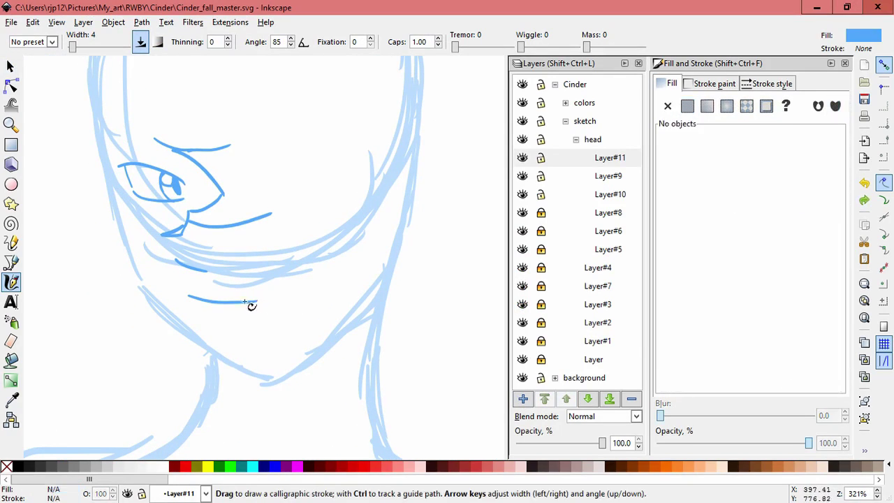
Step: Bend the short stroke's left end with the Tweak tool and move another stroke into place
{"action": "left_click", "coordinate": [11, 65]}
{"action": "left_click", "coordinate": [10, 104]}
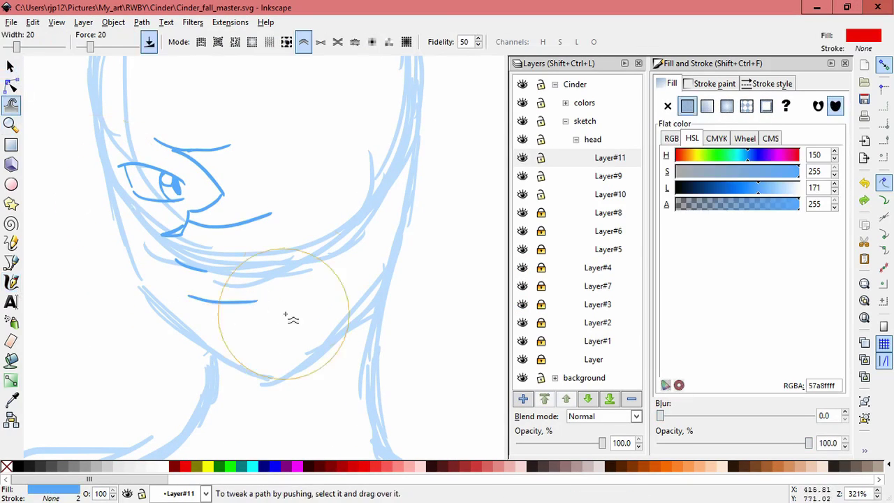
{"action": "left_click_drag", "start_coordinate": [264, 358], "coordinate": [162, 360]}
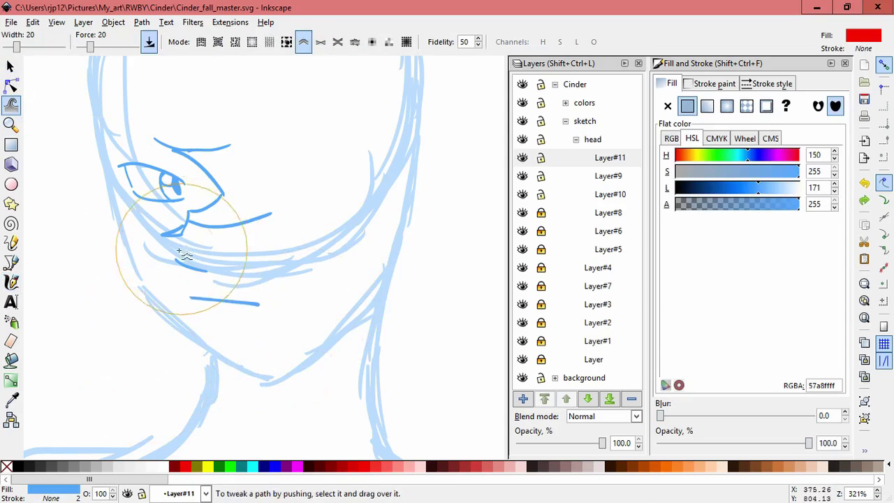
{"action": "key", "text": "s"}
{"action": "left_click_drag", "start_coordinate": [197, 262], "coordinate": [205, 273]}
{"action": "left_click", "coordinate": [359, 300]}
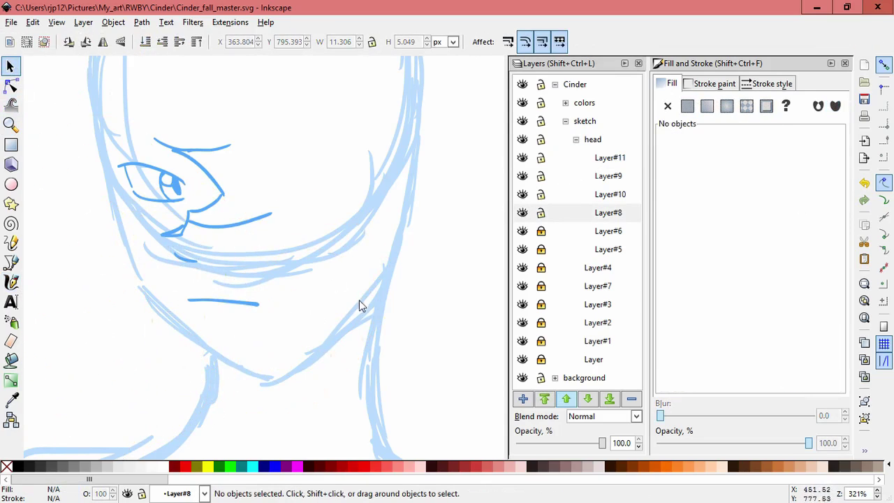
Step: Lock the finished eye sublayers and make Layer#11 the current layer
{"action": "key", "text": "c"}
{"action": "left_click", "coordinate": [540, 212]}
{"action": "left_click", "coordinate": [540, 159]}
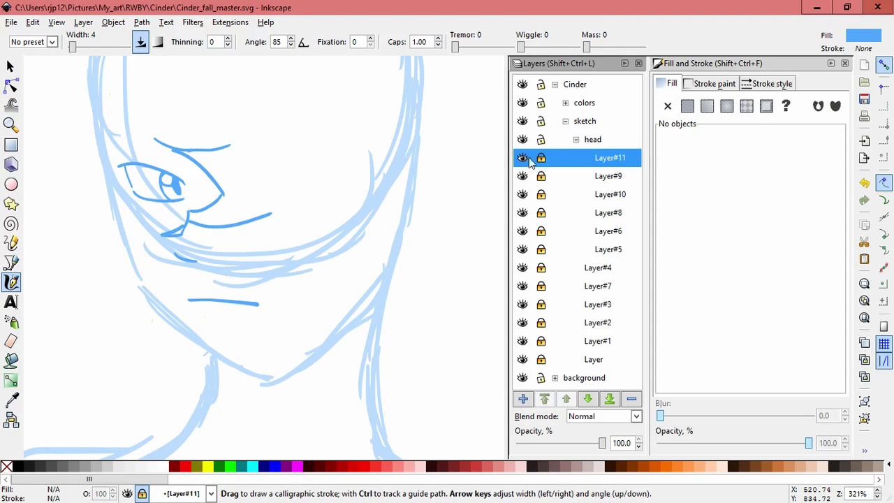
Step: Add Layer#12 and draw a stroke down the face's left cheek
{"action": "key", "text": "shift+ctrl+n"}
{"action": "key", "text": "Return"}
{"action": "scroll", "coordinate": [403, 216], "scroll_direction": "up", "scroll_amount": 2}
{"action": "mouse_move", "coordinate": [137, 192]}
{"action": "left_mouse_down"}
{"action": "mouse_move", "coordinate": [153, 255]}
{"action": "mouse_move", "coordinate": [226, 394]}
{"action": "mouse_move", "coordinate": [276, 426]}
{"action": "left_mouse_up"}
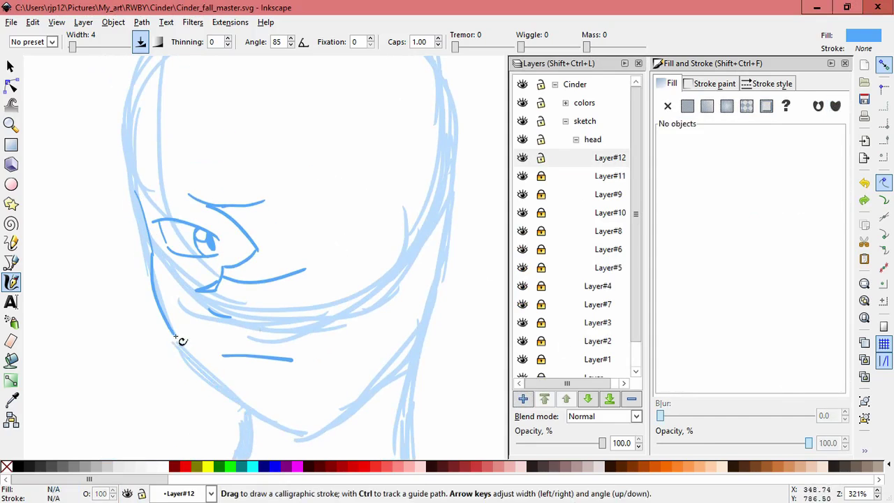
Step: Ink the jawline, add Layer#13, and trace the right side of the face and neck
{"action": "left_click_drag", "start_coordinate": [339, 394], "coordinate": [368, 372]}
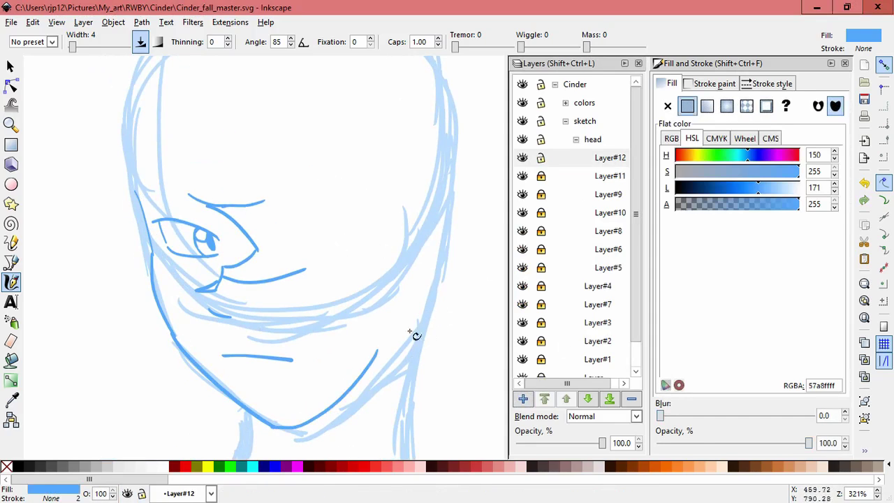
{"action": "scroll", "coordinate": [244, 302], "scroll_direction": "down", "scroll_amount": 4}
{"action": "key", "text": "ctrl+shift+n"}
{"action": "scroll", "coordinate": [351, 313], "scroll_direction": "up", "scroll_amount": 4}
{"action": "scroll", "coordinate": [415, 251], "scroll_direction": "right", "scroll_amount": 2}
{"action": "left_click_drag", "start_coordinate": [351, 335], "coordinate": [389, 198]}
{"action": "left_click_drag", "start_coordinate": [351, 307], "coordinate": [339, 393]}
{"action": "key", "text": "ctrl+z"}
{"action": "mouse_move", "coordinate": [347, 321]}
{"action": "left_mouse_down"}
{"action": "mouse_move", "coordinate": [338, 432]}
{"action": "mouse_move", "coordinate": [423, 315]}
{"action": "mouse_move", "coordinate": [93, 216]}
{"action": "left_mouse_up"}
Step: Ink the left contour of the head along the face's left edge
{"action": "key", "text": "Escape"}
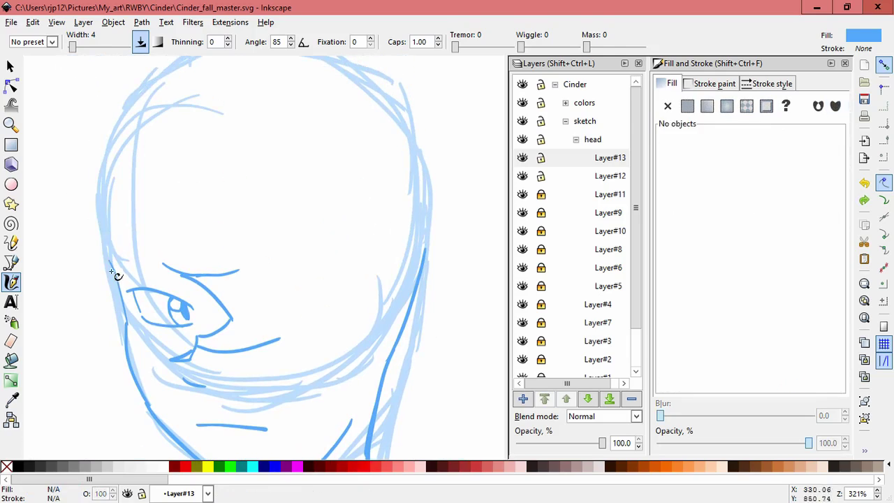
{"action": "left_click_drag", "start_coordinate": [111, 264], "coordinate": [119, 114]}
{"action": "left_click_drag", "start_coordinate": [112, 178], "coordinate": [105, 192]}
{"action": "mouse_move", "coordinate": [254, 174]}
{"action": "left_mouse_down"}
{"action": "mouse_move", "coordinate": [35, 266]}
{"action": "mouse_move", "coordinate": [95, 230]}
{"action": "left_mouse_up"}
{"action": "key", "text": "Escape"}
{"action": "mouse_move", "coordinate": [116, 175]}
{"action": "left_mouse_down"}
{"action": "mouse_move", "coordinate": [147, 213]}
{"action": "mouse_move", "coordinate": [132, 251]}
{"action": "left_mouse_up"}
Step: Make Layer#12 the current layer
{"action": "scroll", "coordinate": [132, 251], "scroll_direction": "down", "scroll_amount": 1}
{"action": "key", "text": "space"}
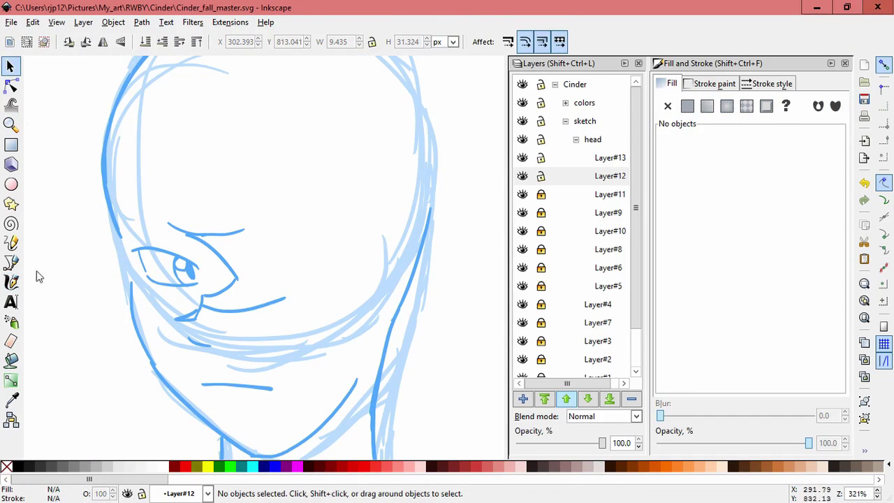
{"action": "scroll", "coordinate": [293, 233], "scroll_direction": "up", "scroll_amount": 1, "text": "ctrl"}
{"action": "scroll", "coordinate": [293, 233], "scroll_direction": "down", "scroll_amount": 2, "text": "ctrl"}
{"action": "scroll", "coordinate": [262, 259], "scroll_direction": "up", "scroll_amount": 1}
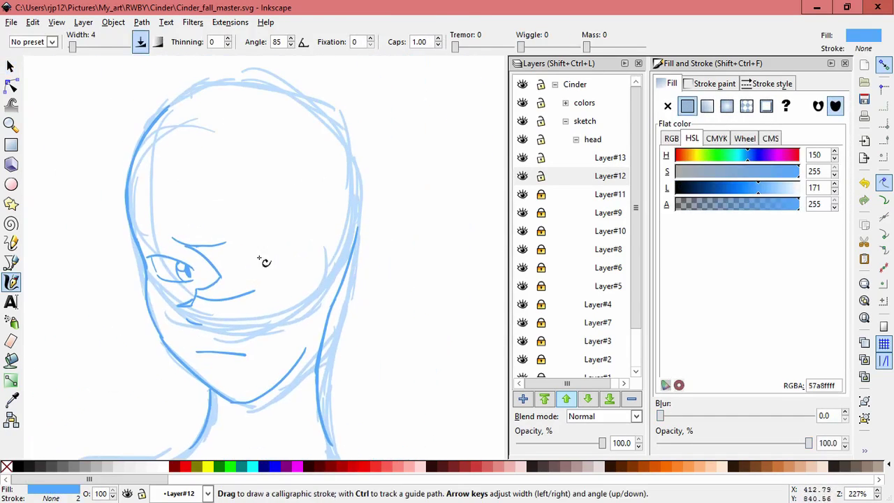
{"action": "key", "text": "space"}
{"action": "left_click", "coordinate": [551, 176]}
Step: Delete the old pupil paths and draw a new iris and filled pupil on Layer#10
{"action": "scroll", "coordinate": [216, 276], "scroll_direction": "up", "scroll_amount": 2, "text": "ctrl"}
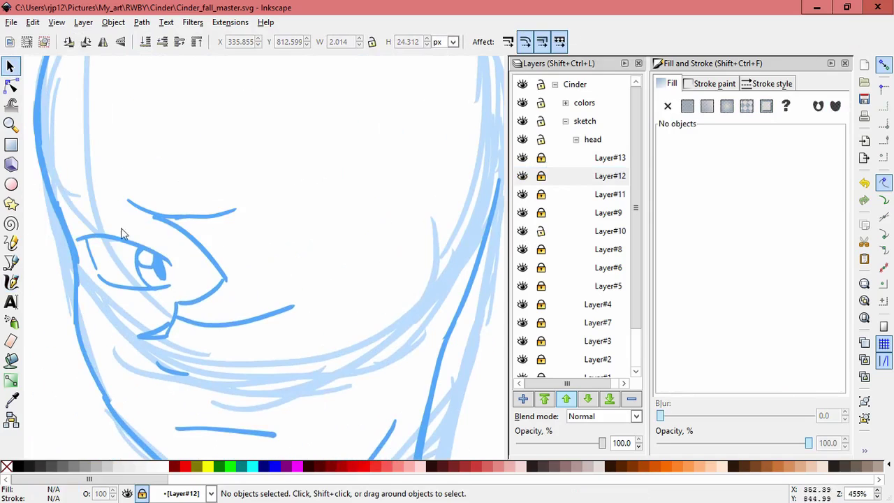
{"action": "left_click_drag", "start_coordinate": [119, 234], "coordinate": [160, 278]}
{"action": "key", "text": "Delete"}
{"action": "key", "text": "space"}
{"action": "scroll", "coordinate": [187, 283], "scroll_direction": "up", "scroll_amount": 1, "text": "ctrl"}
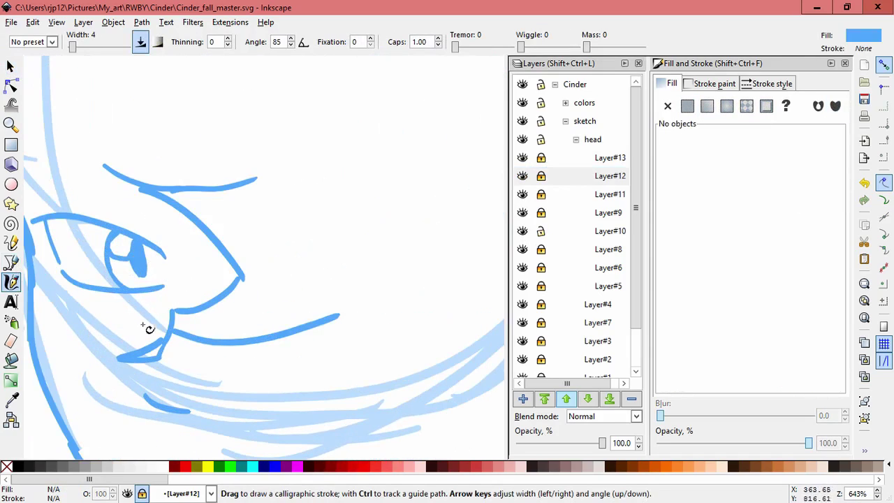
{"action": "left_click", "coordinate": [552, 234]}
{"action": "mouse_move", "coordinate": [143, 236]}
{"action": "left_mouse_down"}
{"action": "mouse_move", "coordinate": [163, 270]}
{"action": "mouse_move", "coordinate": [156, 294]}
{"action": "left_mouse_up"}
{"action": "left_click_drag", "start_coordinate": [162, 253], "coordinate": [163, 288]}
Step: Inspect the nodes of the small stroke beside the eye with the Node tool
{"action": "key", "text": "space"}
{"action": "key", "text": "space"}
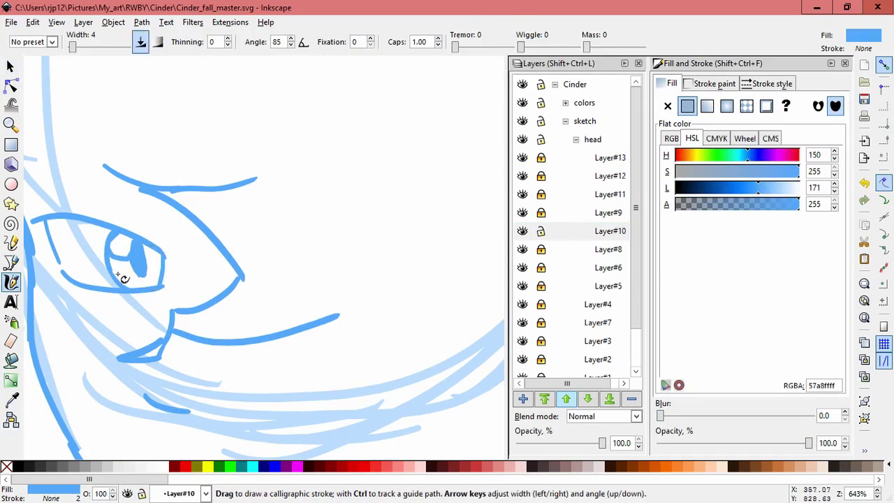
{"action": "key", "text": "w"}
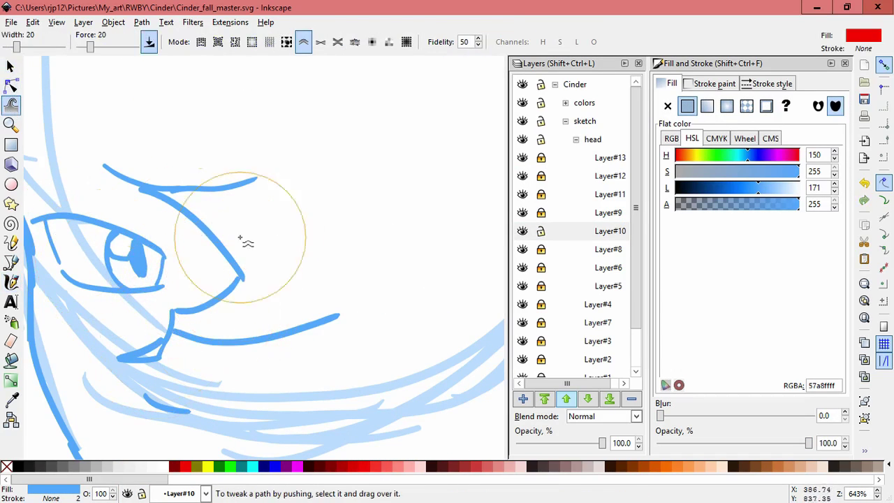
{"action": "left_click", "coordinate": [10, 85]}
{"action": "scroll", "coordinate": [176, 270], "scroll_direction": "up", "scroll_amount": 2}
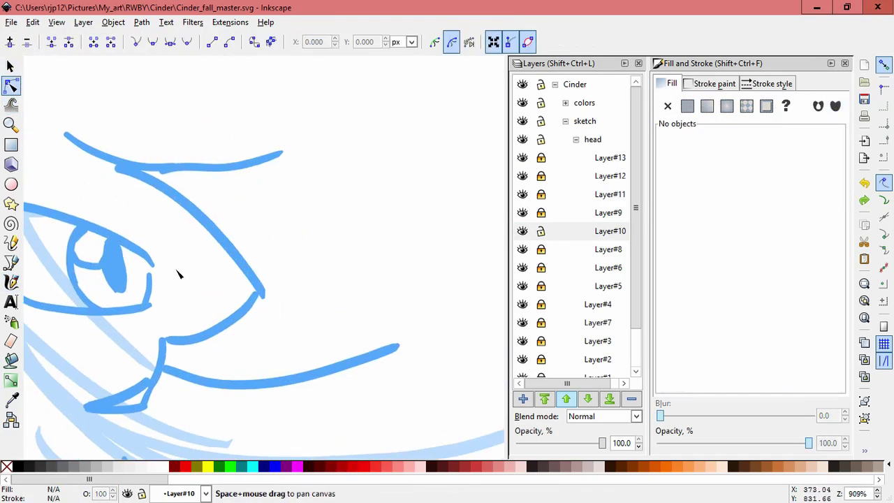
{"action": "key", "text": "space"}
{"action": "left_click", "coordinate": [130, 300]}
{"action": "key", "text": "space"}
{"action": "left_click", "coordinate": [150, 315]}
{"action": "left_click", "coordinate": [132, 311]}
{"action": "left_click", "coordinate": [231, 303]}
{"action": "scroll", "coordinate": [298, 218], "scroll_direction": "down", "scroll_amount": 4}
{"action": "left_click_drag", "start_coordinate": [266, 182], "coordinate": [284, 239]}
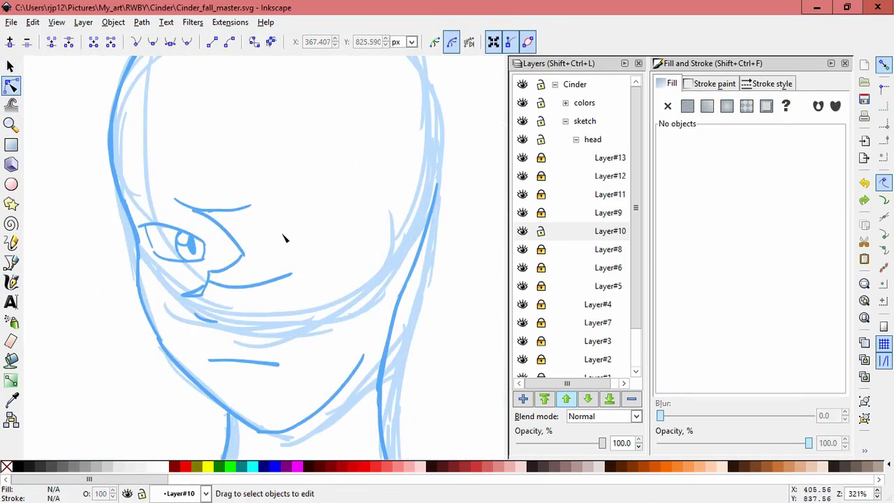
Step: Select all five eye paths to check them, then deselect everything
{"action": "scroll", "coordinate": [247, 232], "scroll_direction": "up", "scroll_amount": 1}
{"action": "key", "text": "s"}
{"action": "left_click_drag", "start_coordinate": [133, 217], "coordinate": [179, 272]}
{"action": "left_click", "coordinate": [292, 212]}
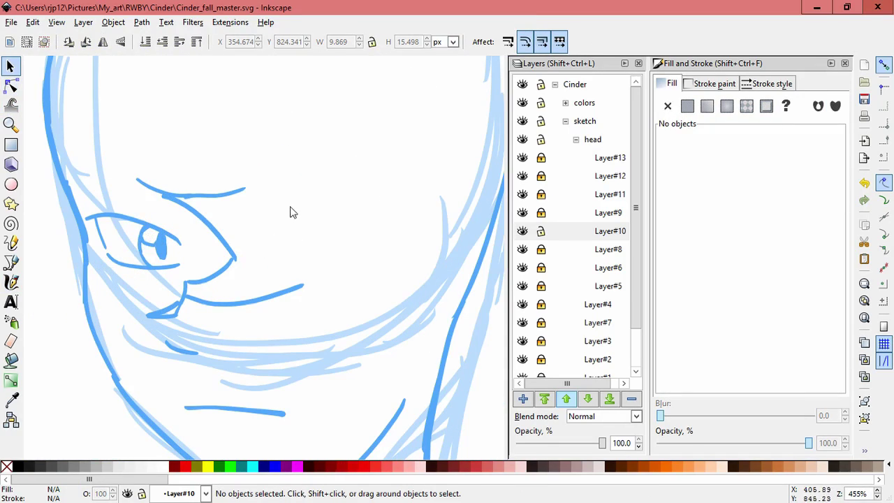
{"action": "key", "text": "ctrl+a"}
{"action": "left_click", "coordinate": [284, 237]}
{"action": "key", "text": "ctrl+a"}
{"action": "left_click", "coordinate": [290, 214]}
{"action": "key", "text": "ctrl+a"}
{"action": "left_click", "coordinate": [313, 220]}
{"action": "scroll", "coordinate": [315, 222], "scroll_direction": "down", "scroll_amount": 2}
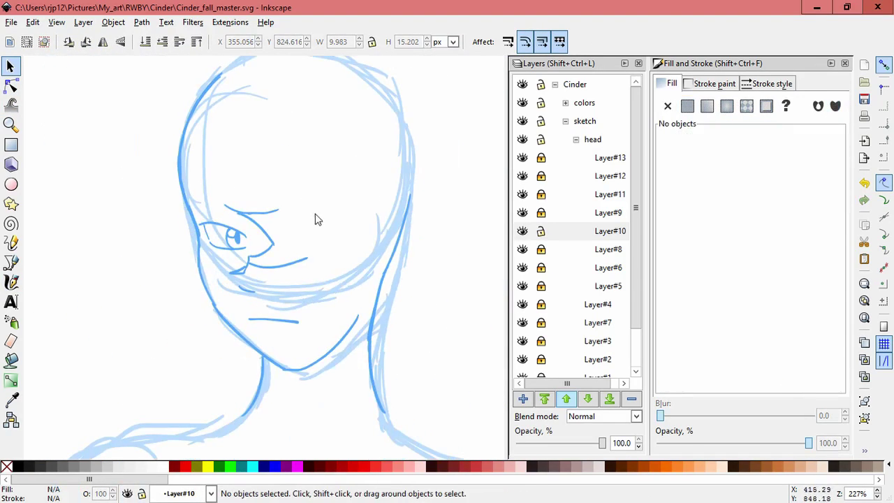
{"action": "scroll", "coordinate": [311, 209], "scroll_direction": "up", "scroll_amount": 1}
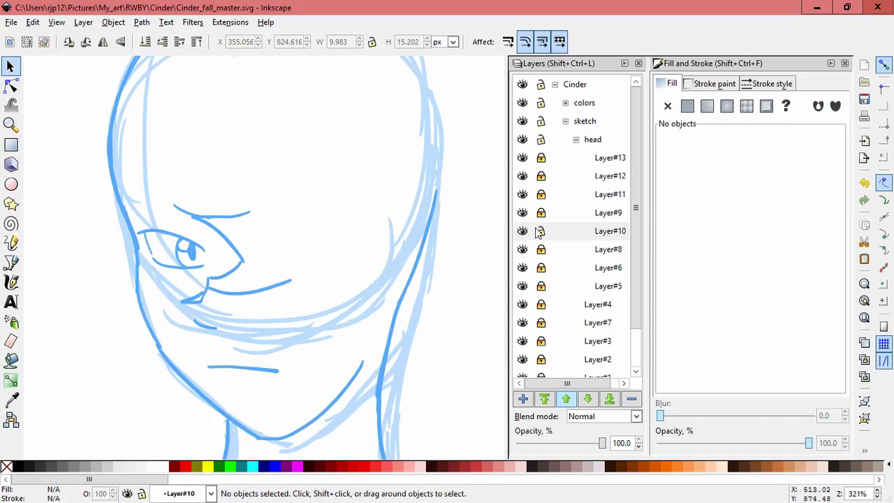
Step: Add Layer#14 and draw a curved stroke from the forehead down past the eye
{"action": "left_click", "coordinate": [523, 397]}
{"action": "left_click", "coordinate": [12, 280]}
{"action": "mouse_move", "coordinate": [164, 158]}
{"action": "left_mouse_down"}
{"action": "mouse_move", "coordinate": [261, 247]}
{"action": "mouse_move", "coordinate": [347, 299]}
{"action": "left_mouse_up"}
Step: Zoom in on the head and ink a curved hair stroke on the left
{"action": "key", "text": "space"}
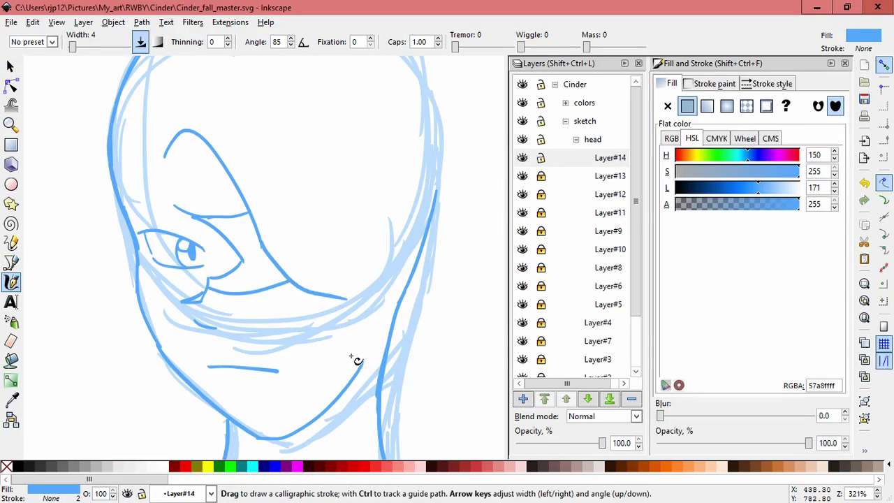
{"action": "scroll", "coordinate": [457, 300], "scroll_direction": "up", "scroll_amount": 3}
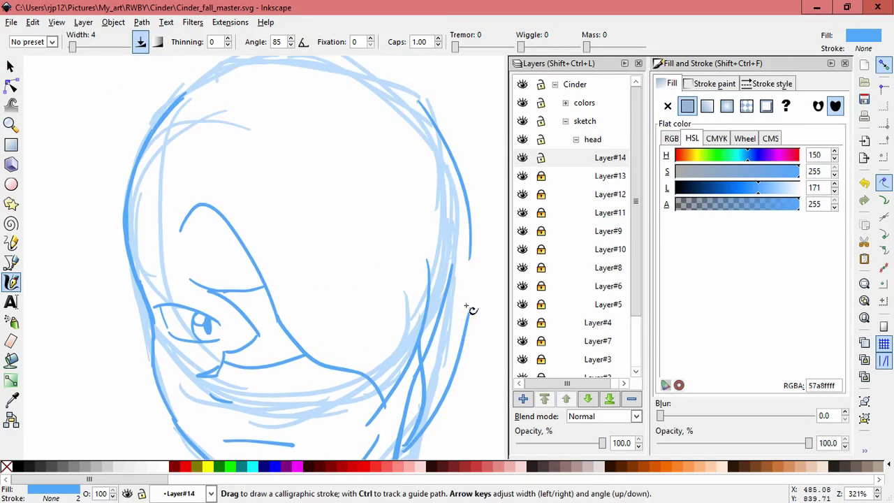
{"action": "scroll", "coordinate": [370, 188], "scroll_direction": "up", "scroll_amount": 2}
{"action": "scroll", "coordinate": [370, 189], "scroll_direction": "left", "scroll_amount": 2}
{"action": "left_click_drag", "start_coordinate": [228, 281], "coordinate": [213, 202]}
{"action": "scroll", "coordinate": [306, 132], "scroll_direction": "right", "scroll_amount": 4}
{"action": "mouse_move", "coordinate": [245, 75]}
{"action": "left_mouse_down"}
{"action": "mouse_move", "coordinate": [290, 98]}
{"action": "mouse_move", "coordinate": [393, 187]}
{"action": "left_mouse_up"}
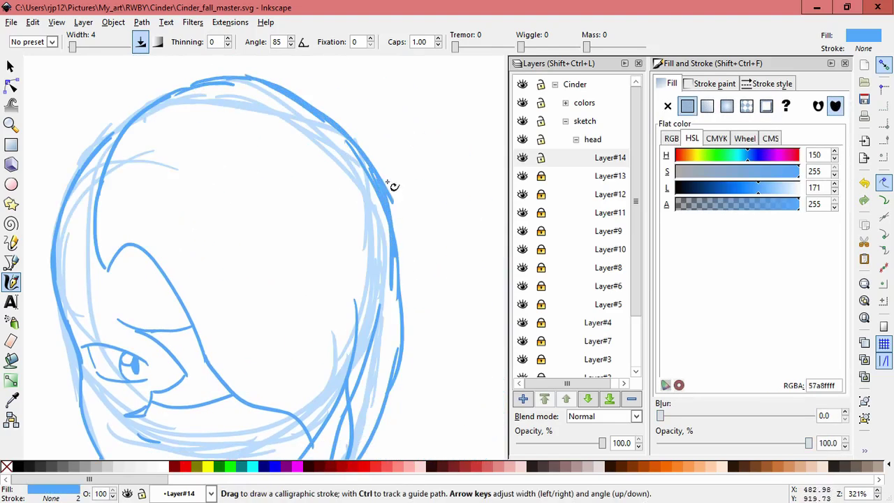
{"action": "scroll", "coordinate": [145, 208], "scroll_direction": "down", "scroll_amount": 2}
{"action": "scroll", "coordinate": [145, 208], "scroll_direction": "left", "scroll_amount": 3}
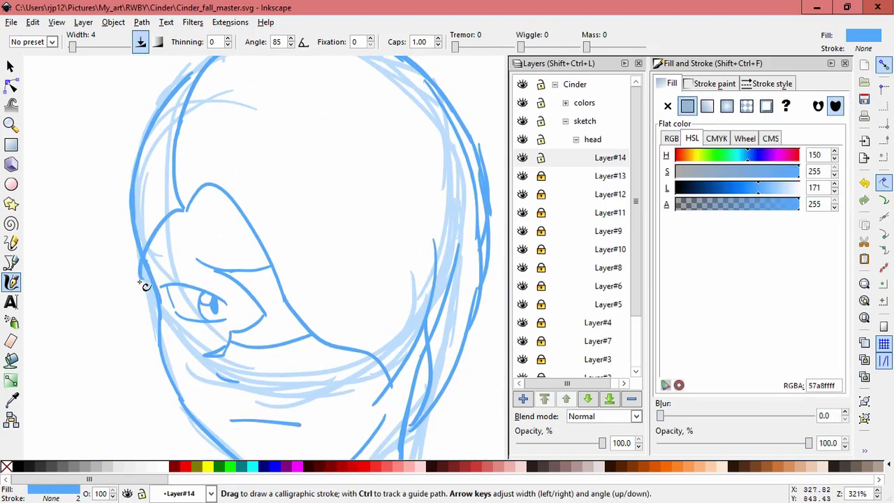
{"action": "left_click_drag", "start_coordinate": [95, 294], "coordinate": [133, 281]}
Step: Ink a long hair strand on the left and a short stroke near the eye
{"action": "scroll", "coordinate": [130, 258], "scroll_direction": "up", "scroll_amount": 2}
{"action": "left_click_drag", "start_coordinate": [116, 366], "coordinate": [135, 209]}
{"action": "scroll", "coordinate": [170, 309], "scroll_direction": "down", "scroll_amount": 4}
{"action": "scroll", "coordinate": [145, 316], "scroll_direction": "left", "scroll_amount": 1}
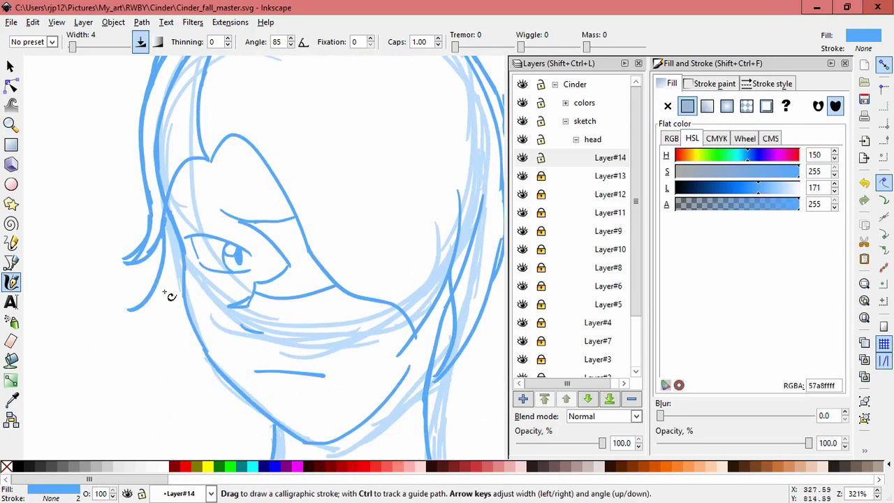
{"action": "left_click_drag", "start_coordinate": [196, 250], "coordinate": [184, 253]}
{"action": "scroll", "coordinate": [161, 262], "scroll_direction": "down", "scroll_amount": 2}
{"action": "scroll", "coordinate": [140, 272], "scroll_direction": "right", "scroll_amount": 2}
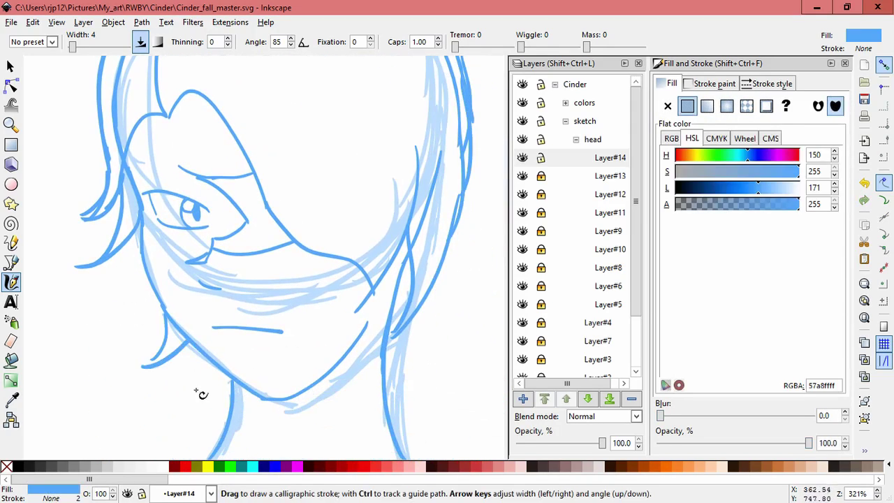
{"action": "scroll", "coordinate": [423, 296], "scroll_direction": "down", "scroll_amount": 3, "text": "ctrl"}
{"action": "scroll", "coordinate": [410, 219], "scroll_direction": "right", "scroll_amount": 2}
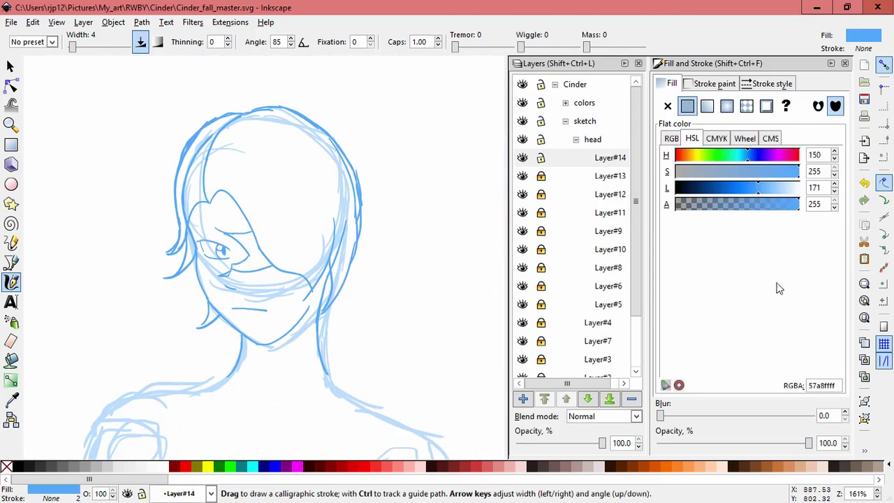
Step: Select every object in the head and rotate the whole head slightly
{"action": "key", "text": "s"}
{"action": "key", "text": "ctrl+alt+a"}
{"action": "left_click", "coordinate": [266, 209]}
{"action": "left_click_drag", "start_coordinate": [369, 100], "coordinate": [388, 118]}
{"action": "key", "text": "Escape"}
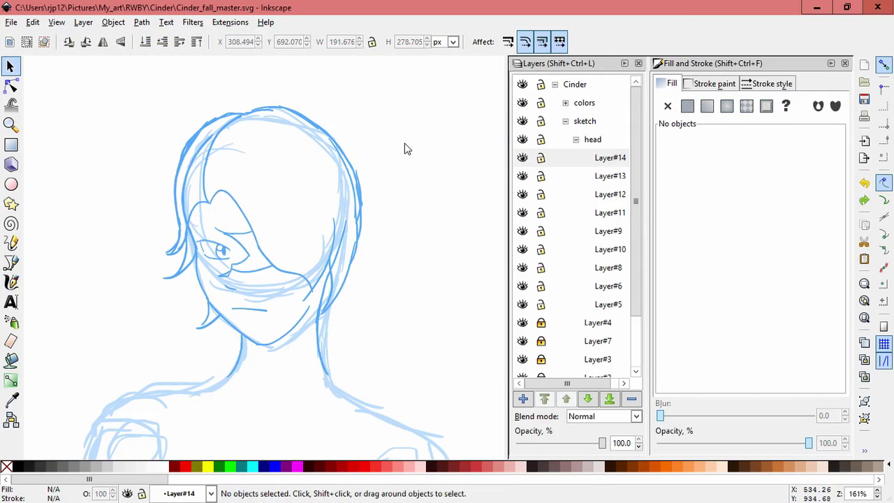
Step: Fit the page, zoom in with the Calligraphy pen, and make Layer#9 current for a new layer
{"action": "key", "text": "5"}
{"action": "key", "text": "z"}
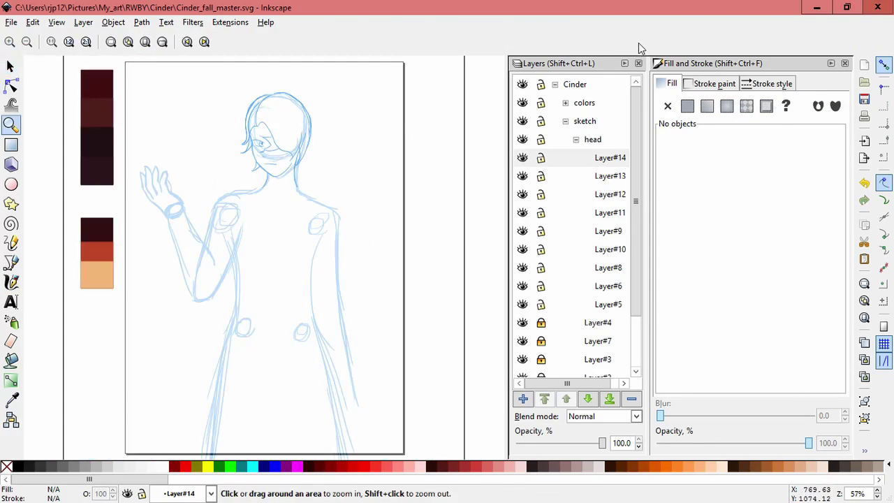
{"action": "key", "text": "c"}
{"action": "scroll", "coordinate": [384, 155], "scroll_direction": "up", "scroll_amount": 4, "text": "ctrl"}
{"action": "scroll", "coordinate": [299, 180], "scroll_direction": "up", "scroll_amount": 1, "text": "ctrl"}
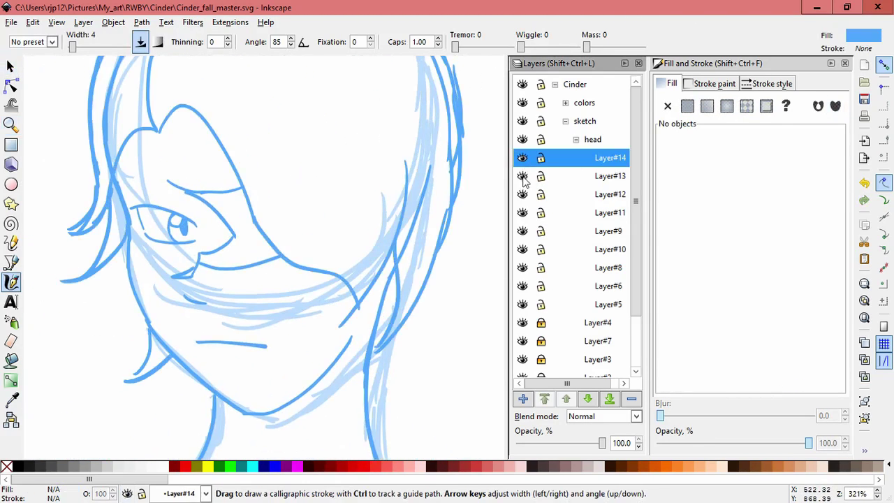
{"action": "left_click", "coordinate": [565, 231]}
{"action": "left_click", "coordinate": [523, 399]}
Step: Add Layer#15, lock the other layers, and ink a calligraphic stroke near the mouth
{"action": "left_click", "coordinate": [488, 375]}
{"action": "left_click", "coordinate": [540, 230], "text": "shift"}
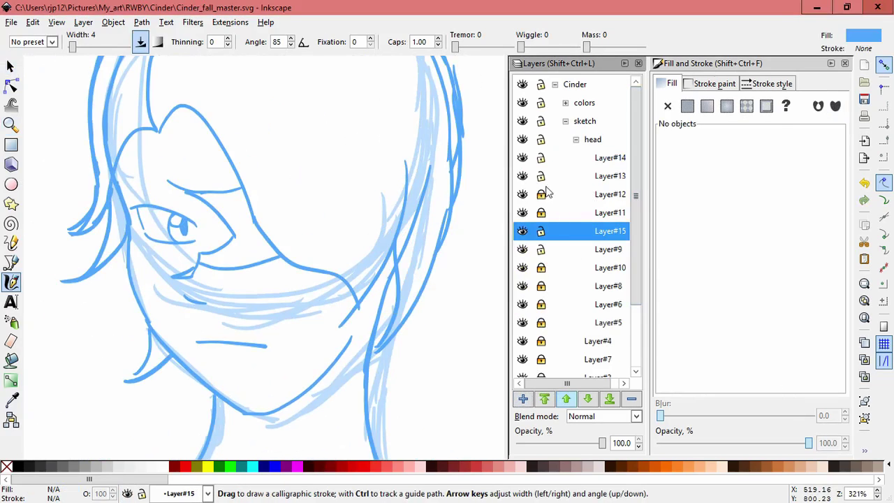
{"action": "scroll", "coordinate": [269, 237], "scroll_direction": "up", "scroll_amount": 1, "text": "ctrl"}
{"action": "left_click_drag", "start_coordinate": [180, 266], "coordinate": [266, 238]}
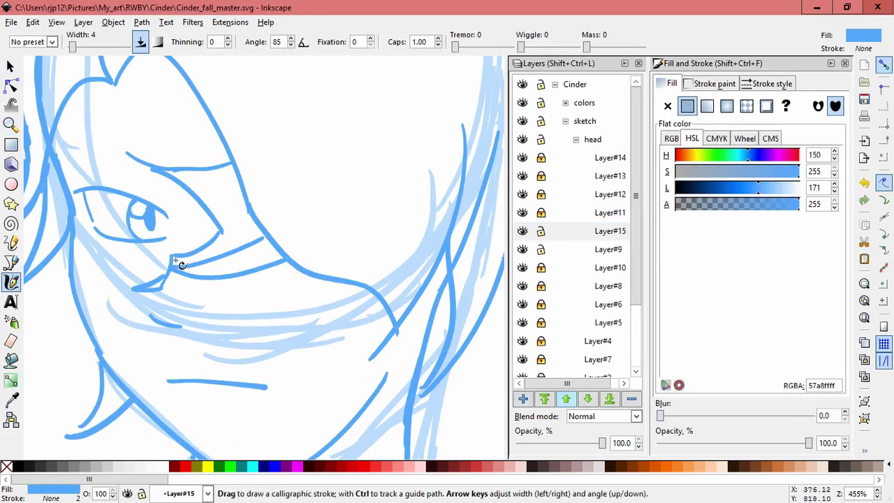
Step: Select and inspect the new mouth stroke and the eyelid stroke, then deselect them
{"action": "key", "text": "Escape"}
{"action": "key", "text": "s"}
{"action": "left_click", "coordinate": [209, 274]}
{"action": "key", "text": "c"}
{"action": "key", "text": "Escape"}
{"action": "key", "text": "s"}
{"action": "left_click", "coordinate": [210, 180]}
{"action": "left_click", "coordinate": [213, 183]}
{"action": "left_click", "coordinate": [217, 227], "text": "shift"}
{"action": "left_click", "coordinate": [217, 227]}
{"action": "key", "text": "Escape"}
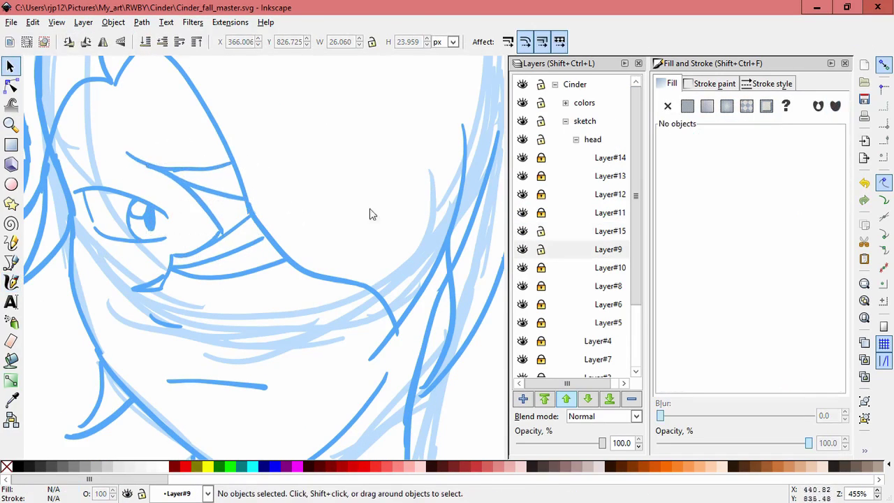
Step: Make Layer#9 current and hide the Layer#6 sketch strokes
{"action": "scroll", "coordinate": [412, 165], "scroll_direction": "down", "scroll_amount": 3, "text": "ctrl"}
{"action": "left_click", "coordinate": [586, 249]}
{"action": "left_click", "coordinate": [523, 305]}
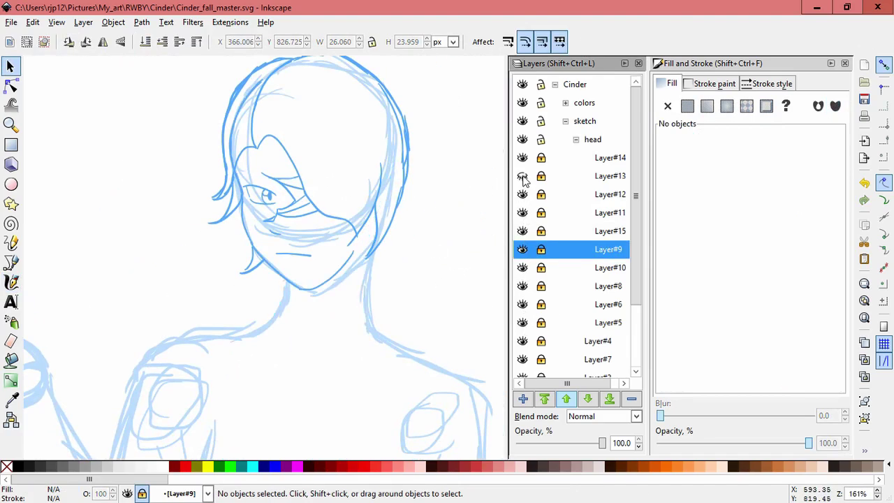
Step: Toggle sketch layer visibility and unlock Layer#14, checking what selects
{"action": "left_click", "coordinate": [522, 286]}
{"action": "left_click", "coordinate": [524, 323]}
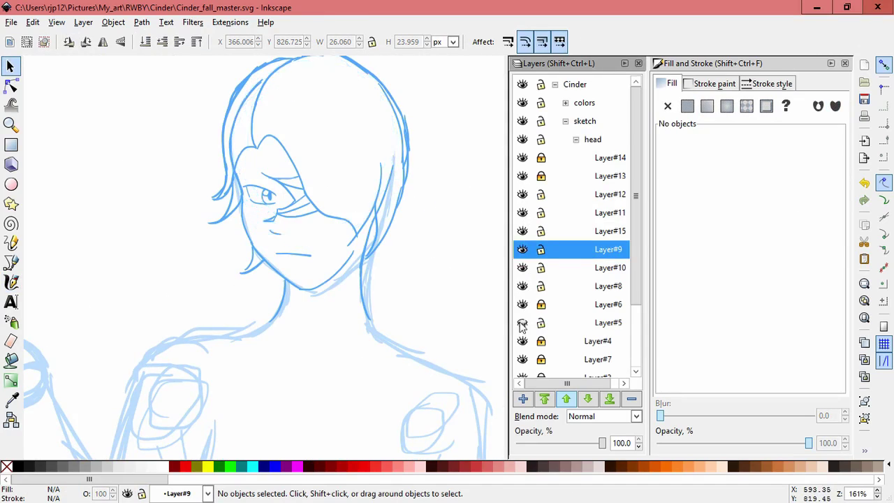
{"action": "left_click", "coordinate": [524, 323]}
{"action": "scroll", "coordinate": [243, 88], "scroll_direction": "down", "scroll_amount": 1, "text": "ctrl"}
{"action": "key", "text": "ctrl+alt+a"}
{"action": "left_click", "coordinate": [541, 158]}
{"action": "key", "text": "ctrl+alt+a"}
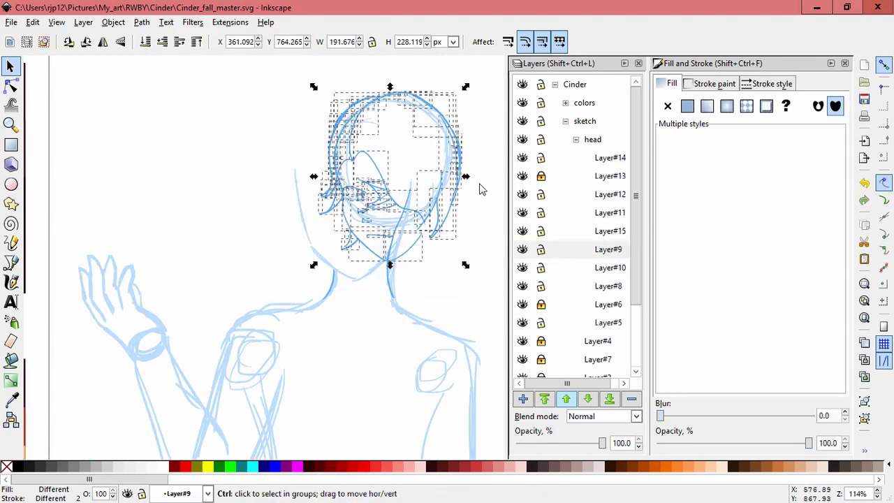
{"action": "key", "text": "Escape"}
Step: Hide Layer#13 and try enlarging the selected head drawing, then cancel
{"action": "scroll", "coordinate": [428, 180], "scroll_direction": "down", "scroll_amount": 2, "text": "ctrl"}
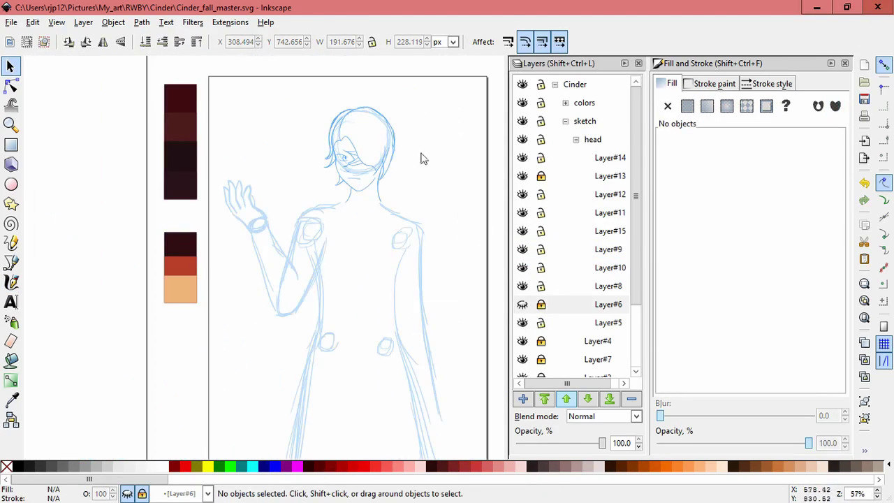
{"action": "left_click", "coordinate": [522, 176]}
{"action": "key", "text": "ctrl+alt+a"}
{"action": "key", "text": "Escape"}
{"action": "key", "text": "ctrl+alt+a"}
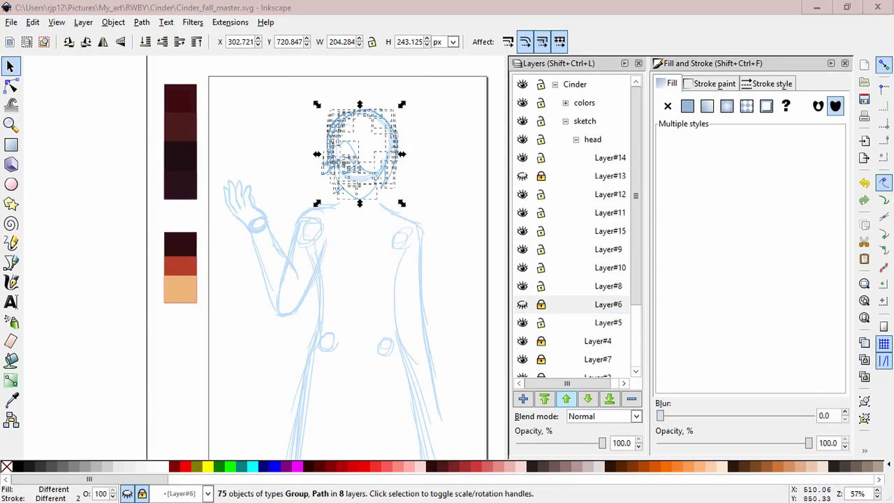
{"action": "left_click_drag", "start_coordinate": [402, 203], "coordinate": [407, 219]}
{"action": "key", "text": "Escape"}
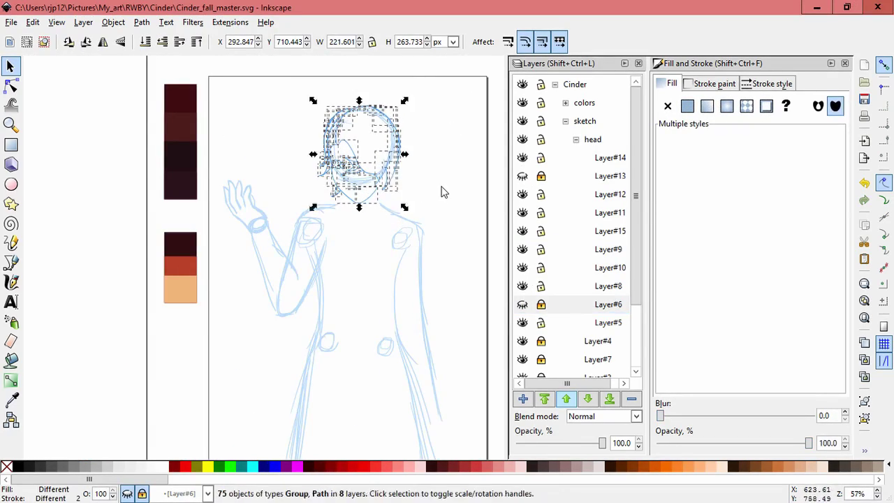
{"action": "left_click", "coordinate": [435, 184]}
Step: Lock Layer#8 to Layer#11, then unlock Layer#8 through Layer#14 and test head selection
{"action": "left_click_drag", "start_coordinate": [540, 304], "coordinate": [541, 196]}
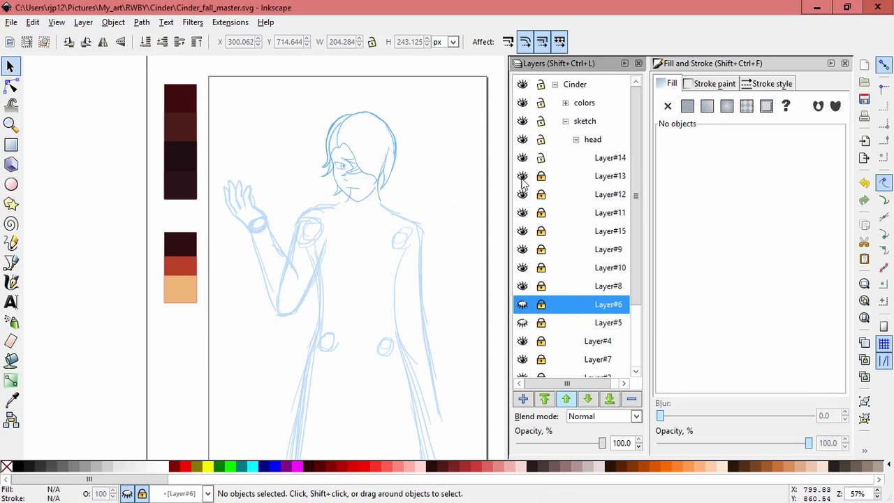
{"action": "left_click", "coordinate": [480, 208]}
{"action": "left_click_drag", "start_coordinate": [540, 287], "coordinate": [553, 160]}
{"action": "key", "text": "ctrl+alt+a"}
{"action": "left_click", "coordinate": [445, 248]}
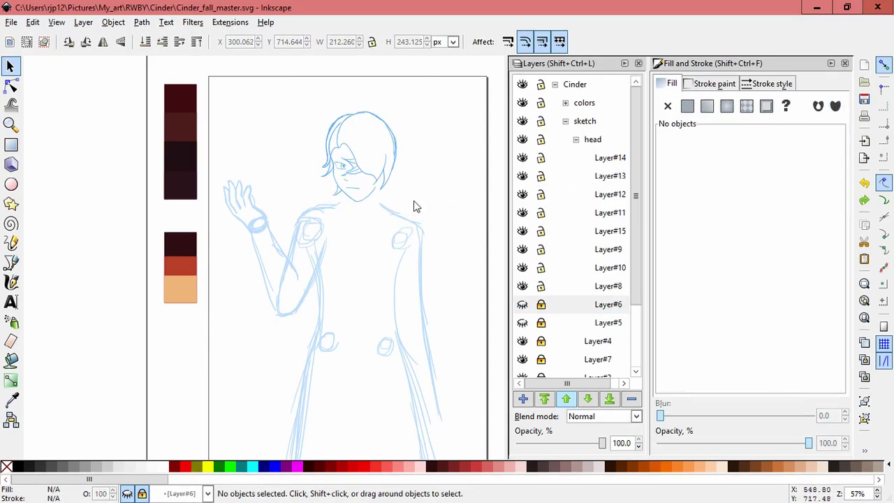
{"action": "key", "text": "ctrl+alt+a"}
{"action": "scroll", "coordinate": [443, 202], "scroll_direction": "up", "scroll_amount": 1}
{"action": "left_click", "coordinate": [459, 254]}
{"action": "scroll", "coordinate": [461, 209], "scroll_direction": "down", "scroll_amount": 3}
{"action": "scroll", "coordinate": [454, 195], "scroll_direction": "up", "scroll_amount": 1}
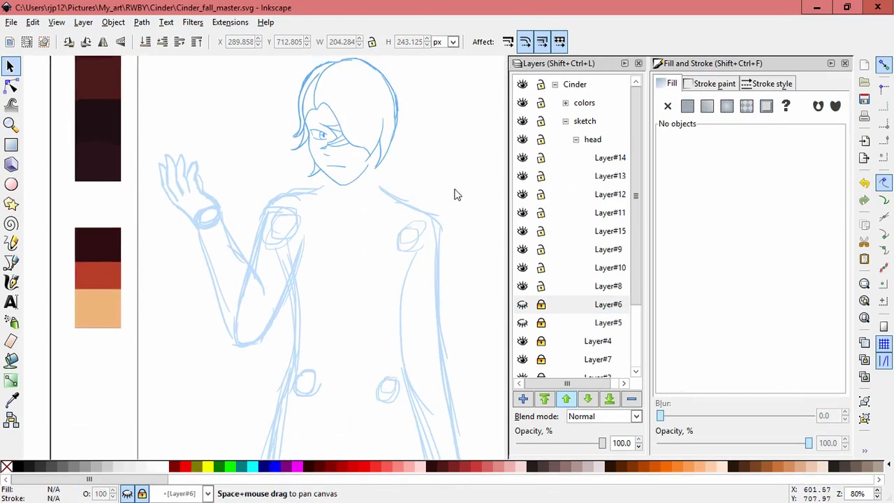
{"action": "scroll", "coordinate": [450, 195], "scroll_direction": "up", "scroll_amount": 1}
{"action": "left_click", "coordinate": [489, 258]}
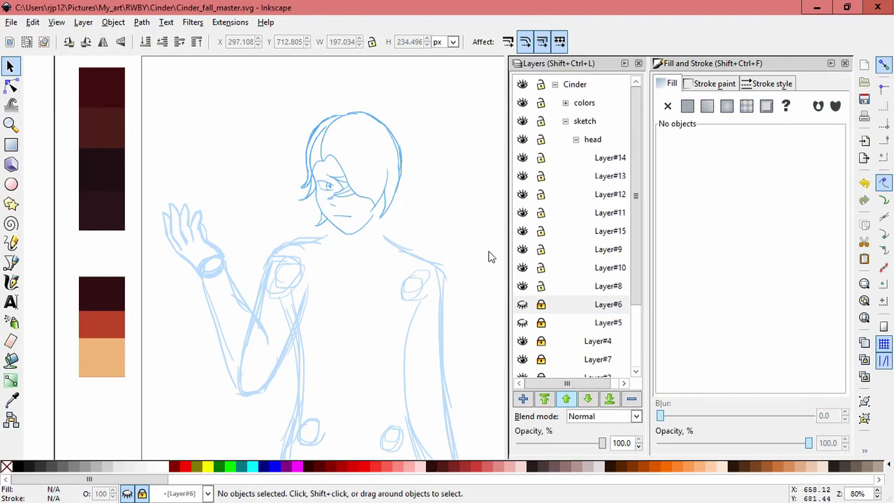
Step: Lock Layer#10 and Layer#8, and unlock Layer#13 as the current layer
{"action": "left_click", "coordinate": [541, 286]}
{"action": "left_click", "coordinate": [542, 268]}
{"action": "left_click", "coordinate": [541, 175]}
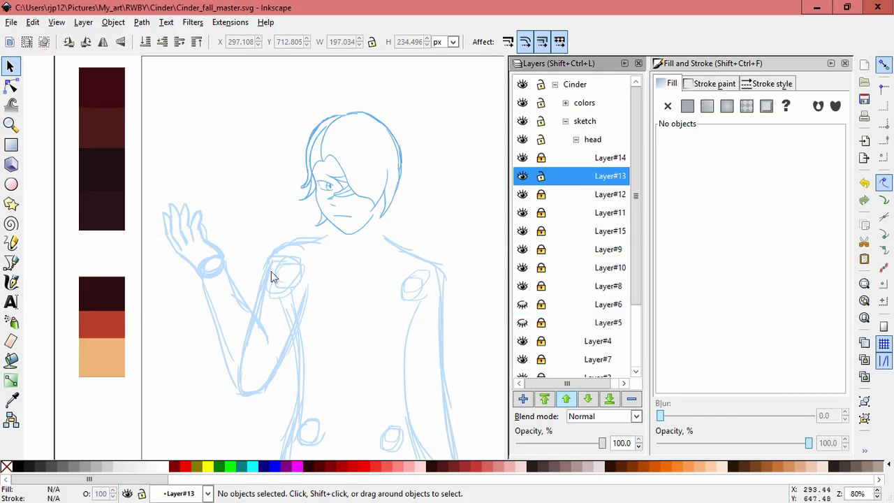
Step: Ink the right side of the neck and a short stroke below the chin
{"action": "key", "text": "c"}
{"action": "scroll", "coordinate": [415, 266], "scroll_direction": "up", "scroll_amount": 3}
{"action": "left_click_drag", "start_coordinate": [346, 238], "coordinate": [372, 294]}
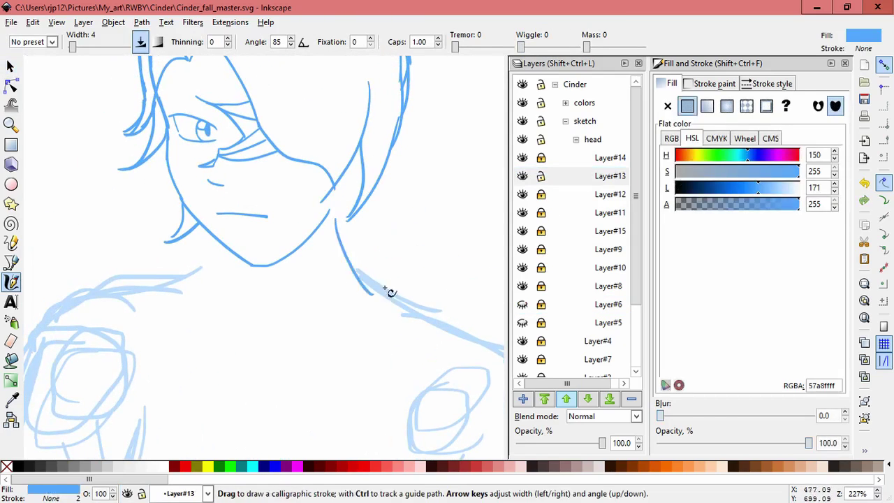
{"action": "mouse_move", "coordinate": [232, 257]}
{"action": "left_mouse_down"}
{"action": "mouse_move", "coordinate": [225, 276]}
{"action": "mouse_move", "coordinate": [160, 297]}
{"action": "left_mouse_up"}
{"action": "key", "text": "space"}
{"action": "left_click", "coordinate": [294, 311]}
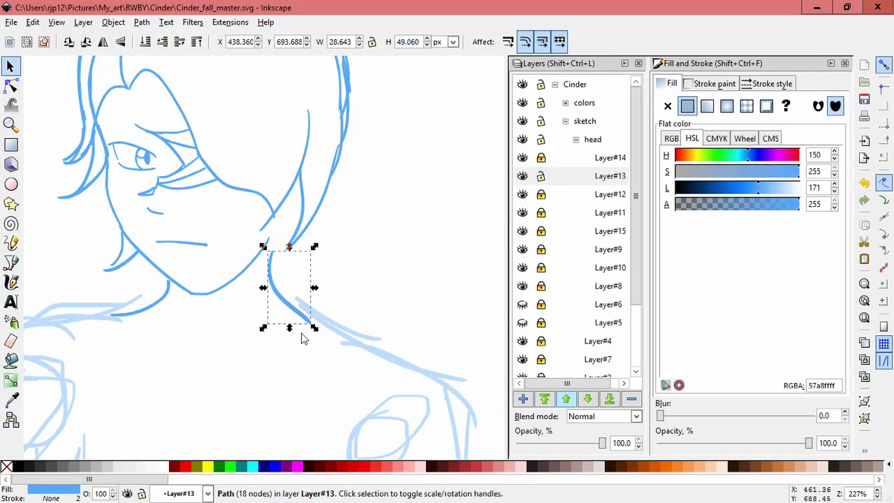
Step: Draw a calligraphic stroke along the jaw, then undo it
{"action": "key", "text": "w"}
{"action": "key", "text": "s"}
{"action": "key", "text": "Escape"}
{"action": "scroll", "coordinate": [266, 280], "scroll_direction": "up", "scroll_amount": 1}
{"action": "key", "text": "c"}
{"action": "left_click_drag", "start_coordinate": [279, 257], "coordinate": [282, 260]}
{"action": "key", "text": "ctrl+z"}
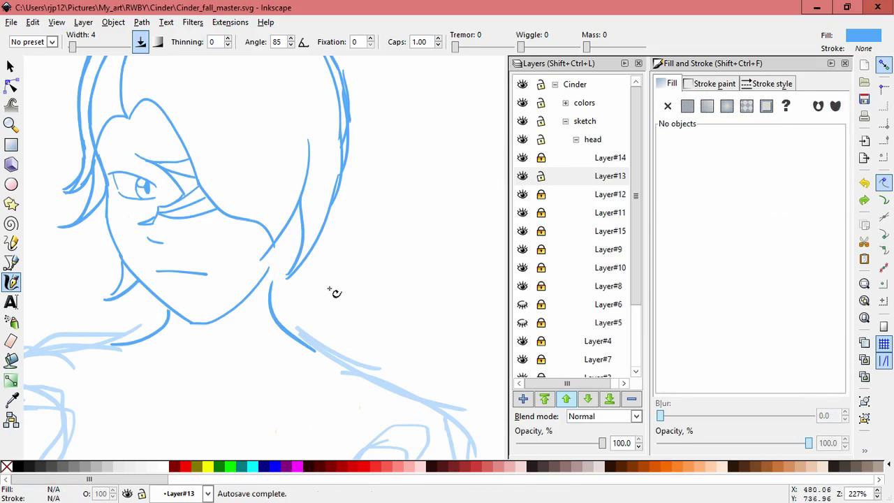
Step: On Layer#14, stretch the hair strokes beside the neck down to 114.65% and shift them left
{"action": "key", "text": "s"}
{"action": "left_click", "coordinate": [541, 175]}
{"action": "left_click", "coordinate": [541, 157]}
{"action": "left_click", "coordinate": [274, 246]}
{"action": "left_click_drag", "start_coordinate": [283, 259], "coordinate": [245, 230]}
{"action": "left_click_drag", "start_coordinate": [223, 265], "coordinate": [216, 303]}
{"action": "left_click_drag", "start_coordinate": [371, 326], "coordinate": [279, 141]}
{"action": "left_click_drag", "start_coordinate": [312, 287], "coordinate": [312, 313]}
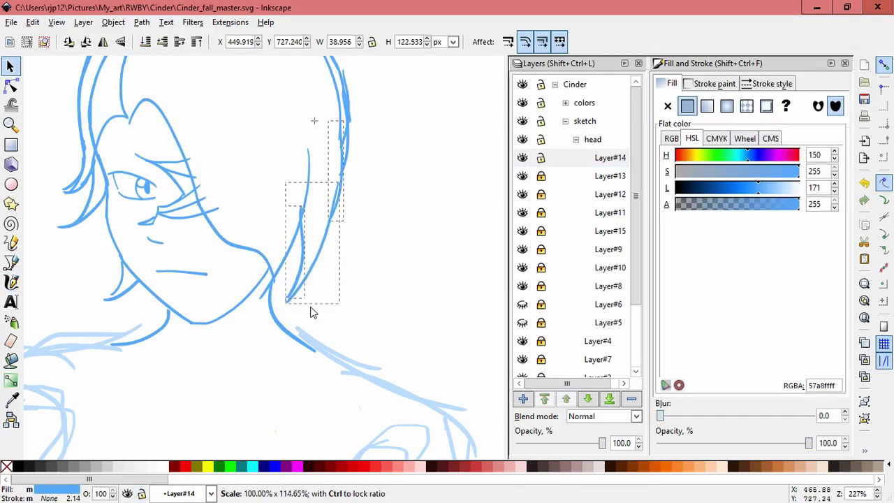
{"action": "mouse_move", "coordinate": [319, 273]}
{"action": "left_mouse_down"}
{"action": "mouse_move", "coordinate": [305, 311]}
{"action": "mouse_move", "coordinate": [268, 313]}
{"action": "left_mouse_up"}
{"action": "key", "text": "Escape"}
Step: Replace the unsatisfactory stroke with a redrawn one near the chin
{"action": "key", "text": "c"}
{"action": "key", "text": "ctrl+z"}
{"action": "left_click_drag", "start_coordinate": [289, 286], "coordinate": [285, 314]}
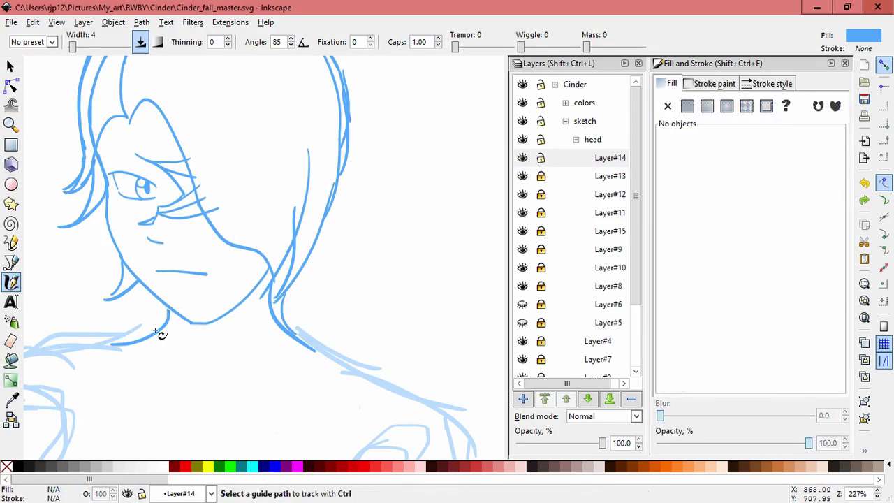
{"action": "scroll", "coordinate": [350, 226], "scroll_direction": "down", "scroll_amount": 1}
{"action": "key", "text": "s"}
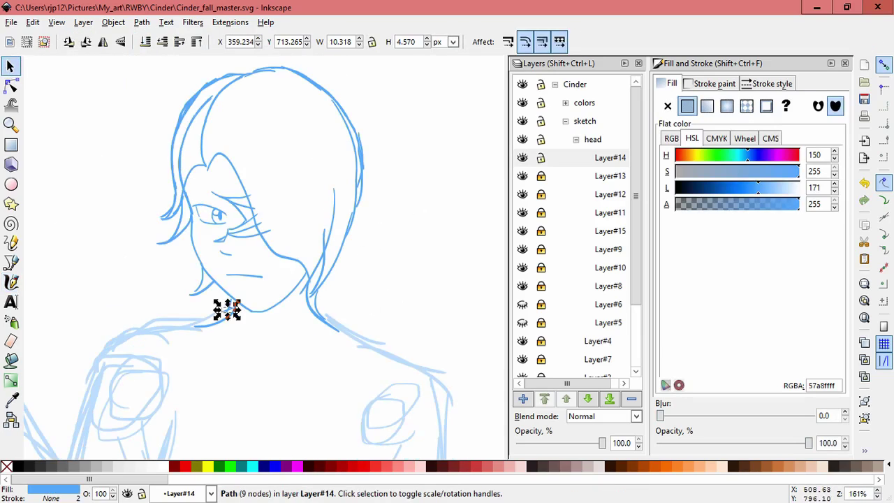
Step: Delete three stray hair strokes and the sketch stroke right of the jaw
{"action": "scroll", "coordinate": [357, 105], "scroll_direction": "up", "scroll_amount": 1}
{"action": "scroll", "coordinate": [358, 105], "scroll_direction": "right", "scroll_amount": 2}
{"action": "left_click", "coordinate": [358, 175]}
{"action": "key", "text": "Delete"}
{"action": "left_click", "coordinate": [354, 155]}
{"action": "key", "text": "Delete"}
{"action": "left_click", "coordinate": [331, 139]}
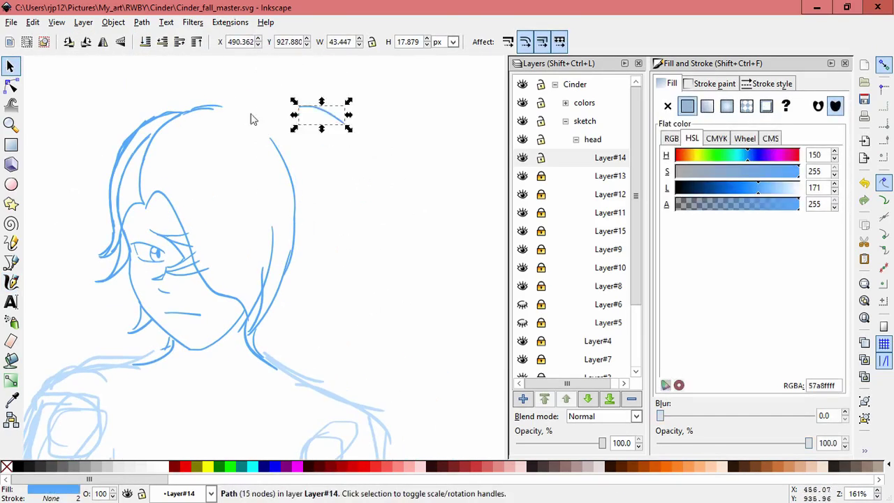
{"action": "key", "text": "Delete"}
{"action": "left_click", "coordinate": [289, 271]}
{"action": "key", "text": "Delete"}
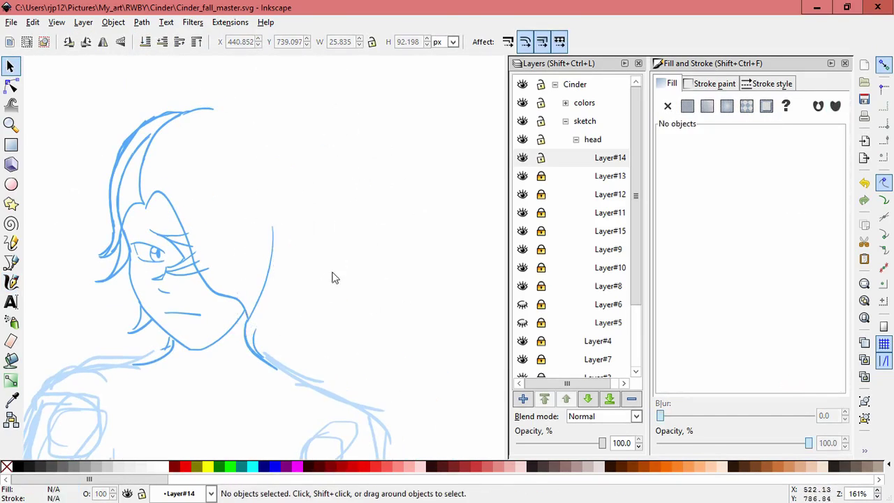
Step: Extend the top hair stroke to the right and ink a hair stroke down from the top
{"action": "left_click", "coordinate": [15, 279]}
{"action": "mouse_move", "coordinate": [215, 112]}
{"action": "left_mouse_down"}
{"action": "mouse_move", "coordinate": [255, 126]}
{"action": "mouse_move", "coordinate": [296, 172]}
{"action": "mouse_move", "coordinate": [285, 162]}
{"action": "mouse_move", "coordinate": [302, 199]}
{"action": "left_mouse_up"}
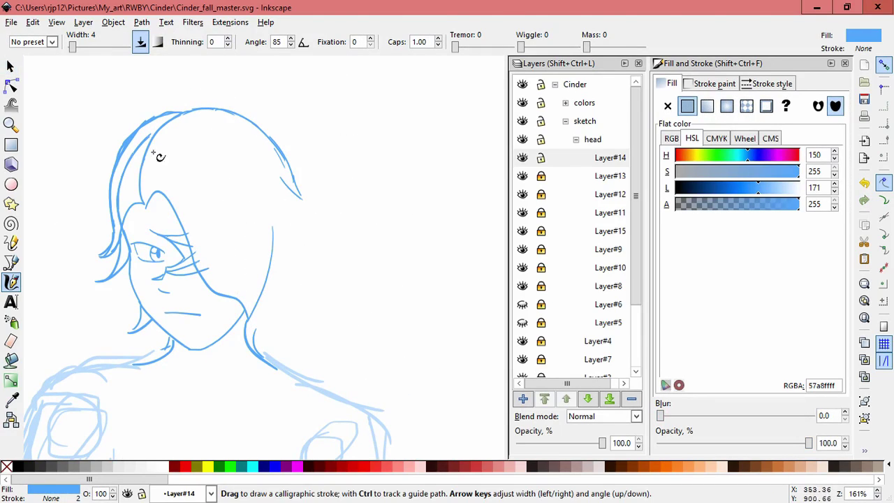
{"action": "mouse_move", "coordinate": [167, 149]}
{"action": "left_mouse_down"}
{"action": "mouse_move", "coordinate": [219, 163]}
{"action": "mouse_move", "coordinate": [252, 238]}
{"action": "left_mouse_up"}
{"action": "key", "text": "ctrl+z"}
{"action": "left_click_drag", "start_coordinate": [218, 161], "coordinate": [269, 259]}
Step: Delete the new face-contour stroke and the stroke at the jaw tip
{"action": "key", "text": "s"}
{"action": "key", "text": "Delete"}
{"action": "left_click", "coordinate": [223, 301]}
{"action": "key", "text": "Delete"}
{"action": "key", "text": "c"}
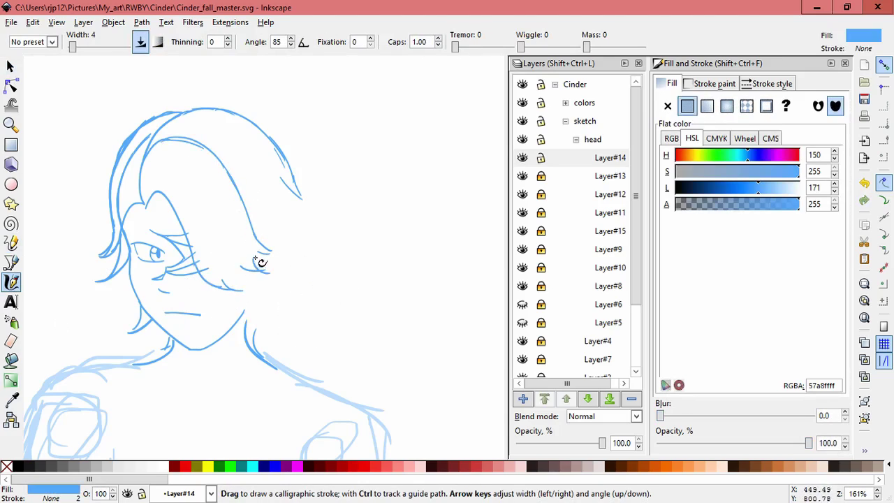
Step: Ink a hair strand under the right eye and a curl at the hair tip, then add Layer#16
{"action": "left_click_drag", "start_coordinate": [226, 285], "coordinate": [264, 280]}
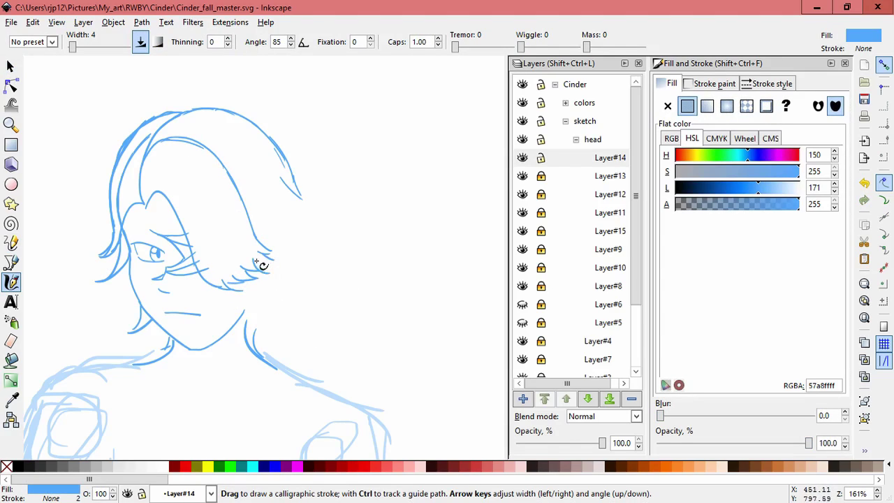
{"action": "left_click_drag", "start_coordinate": [273, 209], "coordinate": [309, 207]}
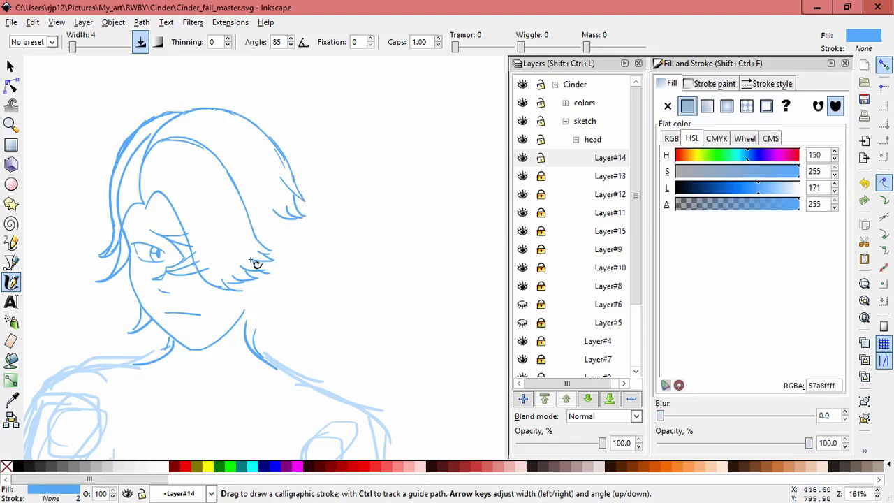
{"action": "key", "text": "Escape"}
{"action": "key", "text": "space"}
{"action": "left_click_drag", "start_coordinate": [298, 204], "coordinate": [298, 208]}
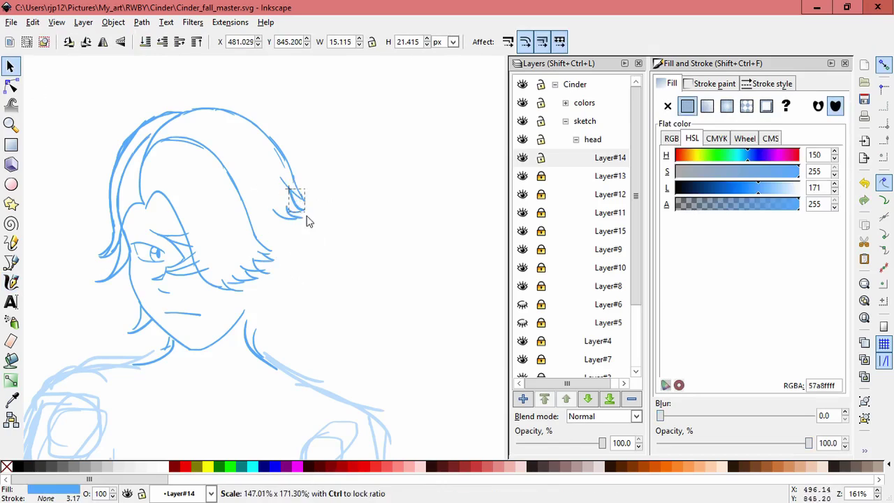
{"action": "key", "text": "Escape"}
{"action": "key", "text": "space"}
{"action": "key", "text": "shift+ctrl+n"}
{"action": "key", "text": "Return"}
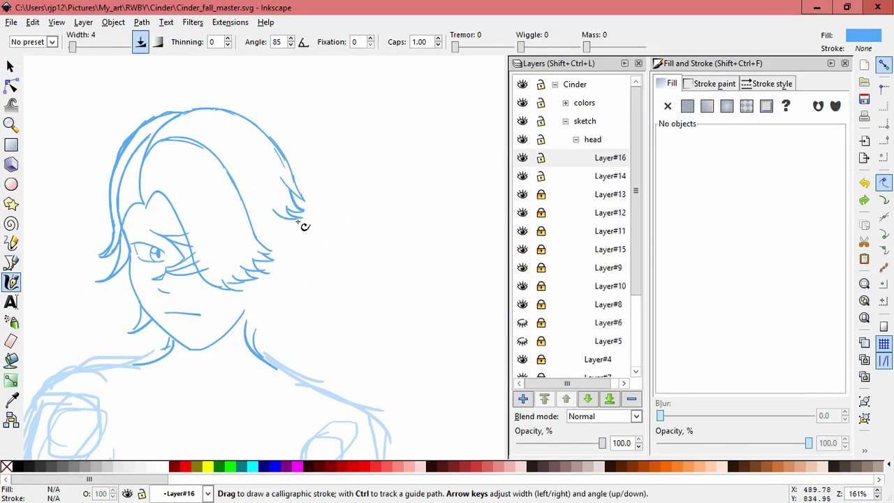
Step: Ink a calligraphy stroke down the right side of the face
{"action": "left_click_drag", "start_coordinate": [301, 218], "coordinate": [277, 311]}
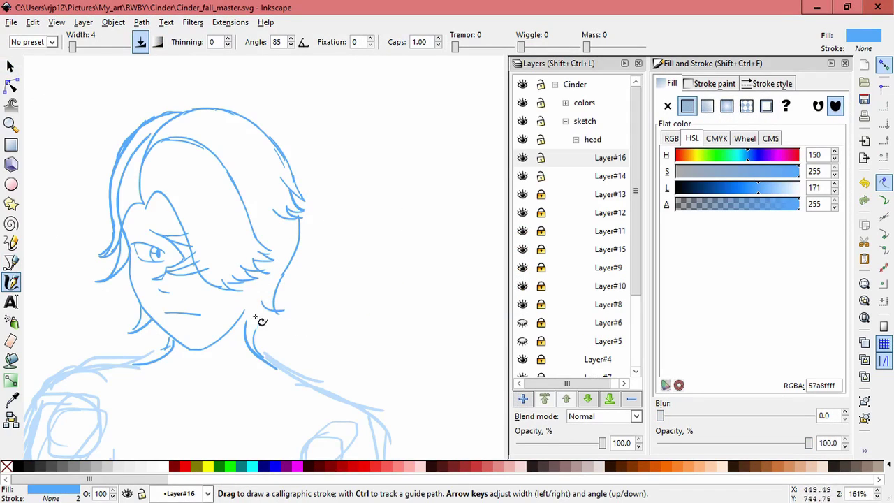
{"action": "scroll", "coordinate": [286, 253], "scroll_direction": "up", "scroll_amount": 3}
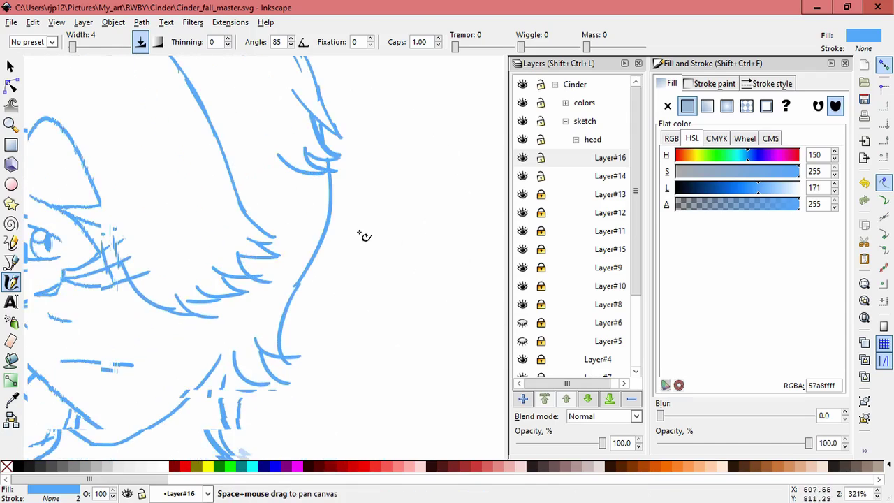
{"action": "scroll", "coordinate": [259, 310], "scroll_direction": "down", "scroll_amount": 1}
Step: On Layer#14, draw two short hair strands along the hair's right side
{"action": "key", "text": "Page_Down"}
{"action": "left_click_drag", "start_coordinate": [328, 218], "coordinate": [288, 233]}
{"action": "left_click_drag", "start_coordinate": [322, 200], "coordinate": [301, 216]}
{"action": "scroll", "coordinate": [351, 224], "scroll_direction": "down", "scroll_amount": 1}
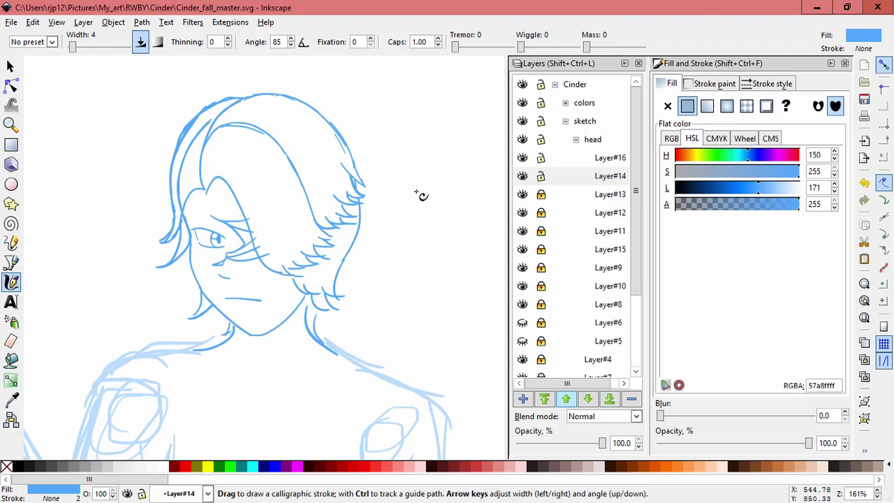
{"action": "scroll", "coordinate": [415, 272], "scroll_direction": "down", "scroll_amount": 5}
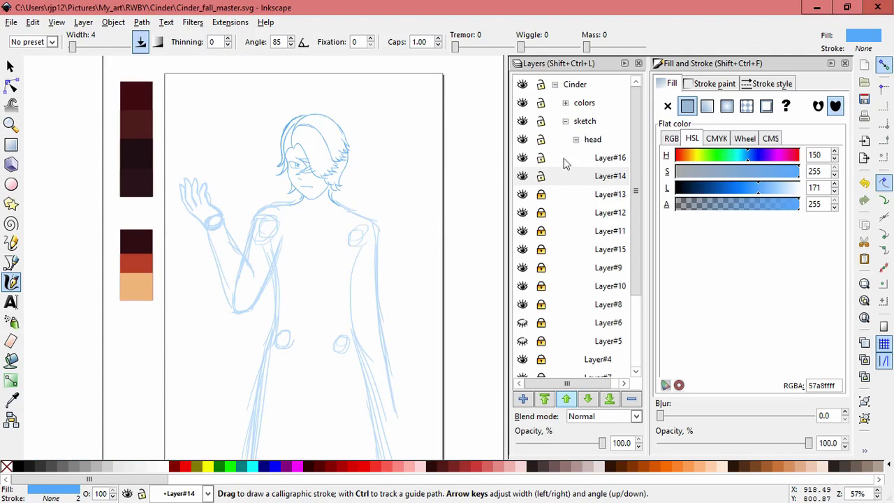
Step: Unlock the remaining head sublayers, test-select the head strokes, and collapse the head group
{"action": "left_click_drag", "start_coordinate": [541, 195], "coordinate": [543, 306]}
{"action": "left_click", "coordinate": [10, 67]}
{"action": "key", "text": "ctrl+a"}
{"action": "scroll", "coordinate": [355, 235], "scroll_direction": "up", "scroll_amount": 3}
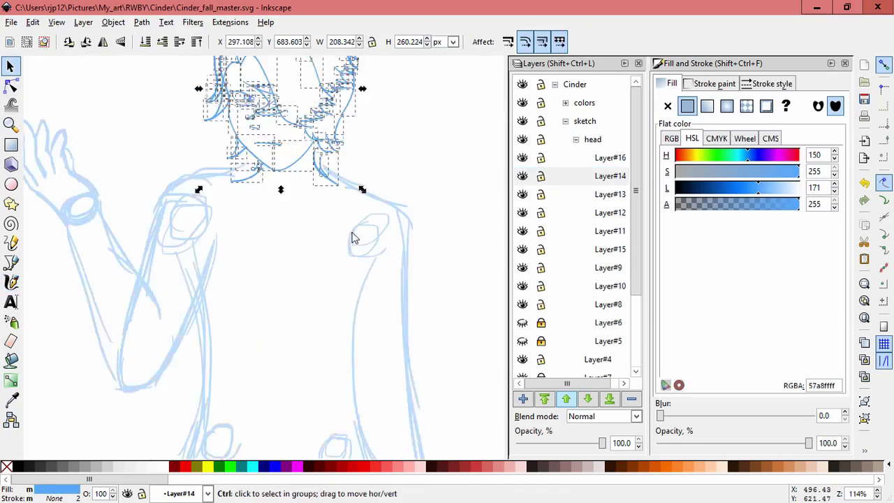
{"action": "key", "text": "Escape"}
{"action": "scroll", "coordinate": [381, 207], "scroll_direction": "down", "scroll_amount": 3}
{"action": "left_click", "coordinate": [576, 139]}
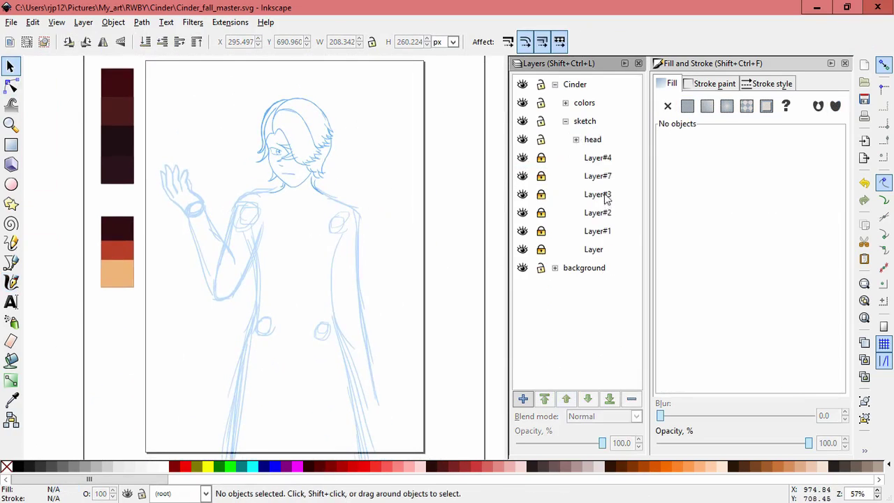
Step: Select and then clear the sketch objects around the raised arm
{"action": "left_click", "coordinate": [522, 177]}
{"action": "left_click_drag", "start_coordinate": [185, 199], "coordinate": [269, 307]}
{"action": "left_click", "coordinate": [352, 291]}
{"action": "left_click_drag", "start_coordinate": [183, 205], "coordinate": [269, 304]}
{"action": "left_click", "coordinate": [370, 258]}
Step: Lock Layer#3 and Layer#2, unlock the head layer, and make all head linework black
{"action": "left_click", "coordinate": [541, 194]}
{"action": "left_click", "coordinate": [540, 213]}
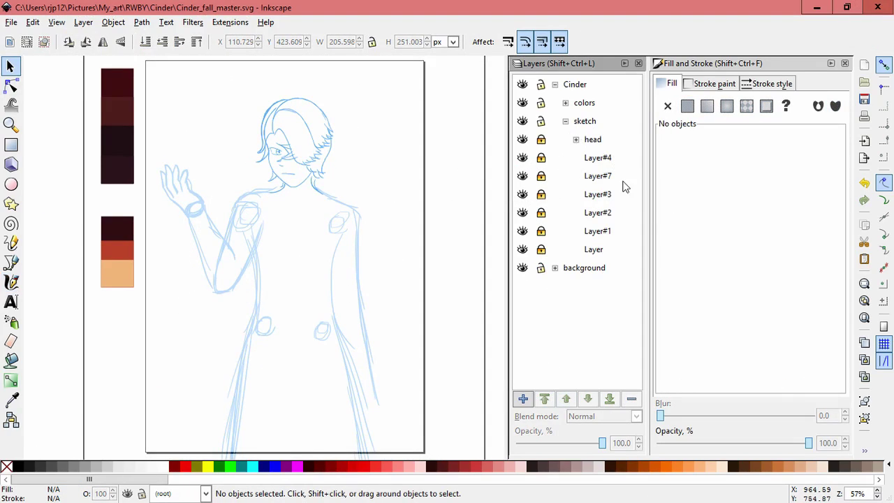
{"action": "left_click", "coordinate": [540, 139]}
{"action": "key", "text": "ctrl+alt+a"}
{"action": "left_click", "coordinate": [391, 224]}
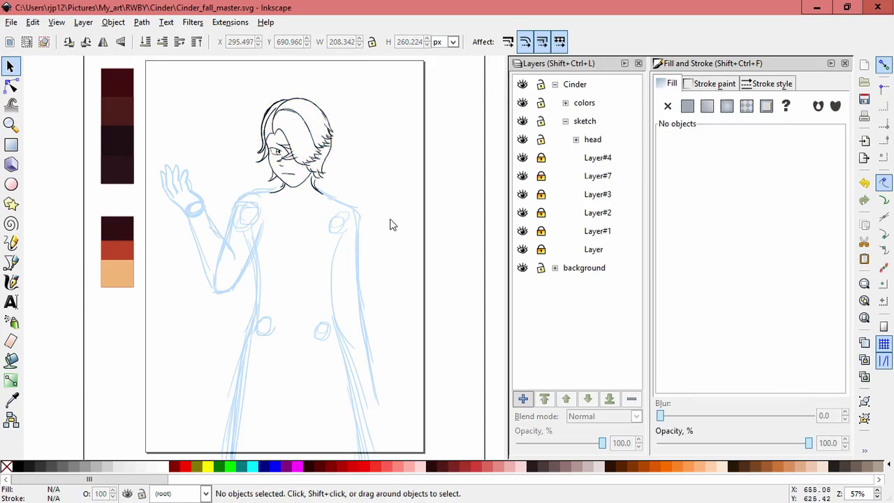
Step: Add Layer#17 as a sublayer of cloths inside the colors layer
{"action": "left_click", "coordinate": [565, 103]}
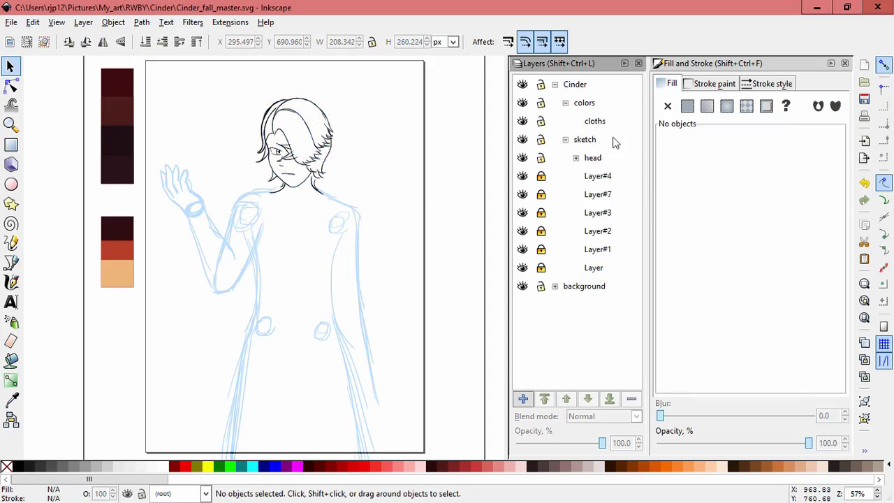
{"action": "left_click", "coordinate": [595, 121]}
{"action": "left_click", "coordinate": [522, 398]}
{"action": "left_click", "coordinate": [477, 275]}
{"action": "left_click", "coordinate": [501, 319]}
{"action": "left_click", "coordinate": [527, 322]}
{"action": "left_click", "coordinate": [10, 282]}
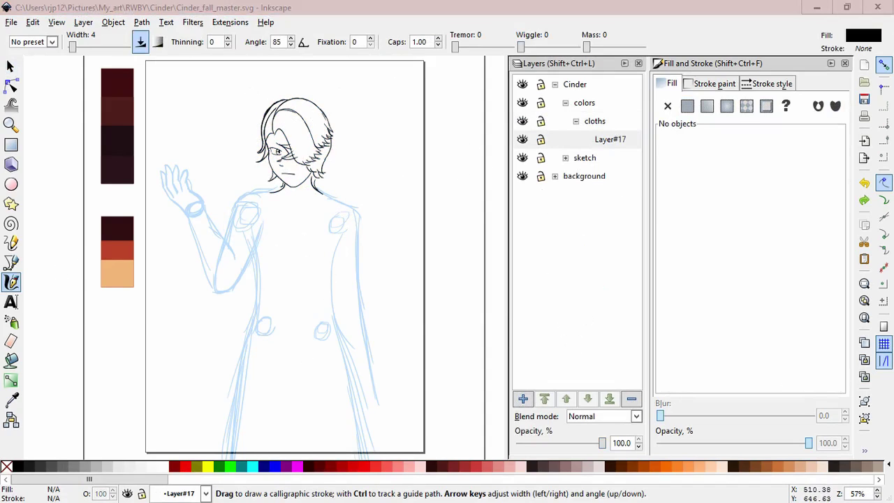
Step: Extend the top of the arm's black line and add a short stroke near the shoulder
{"action": "scroll", "coordinate": [379, 264], "scroll_direction": "up", "scroll_amount": 4}
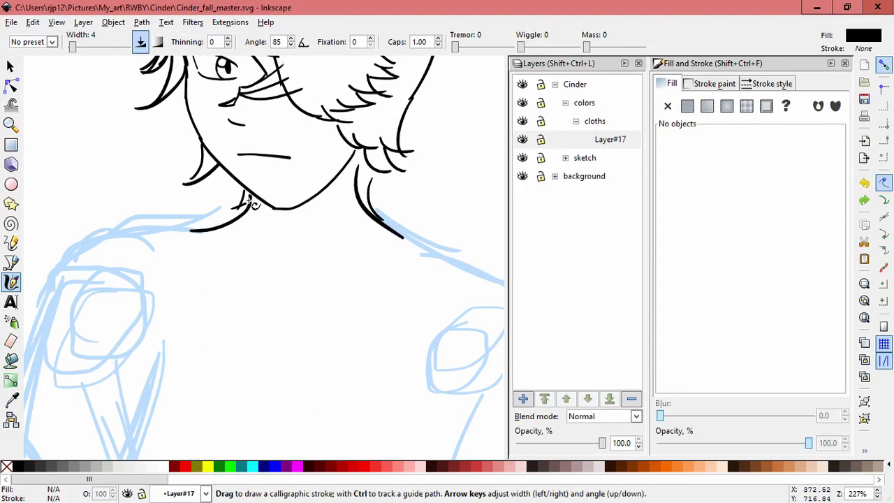
{"action": "key", "text": "w"}
{"action": "key", "text": "s"}
{"action": "key", "text": "c"}
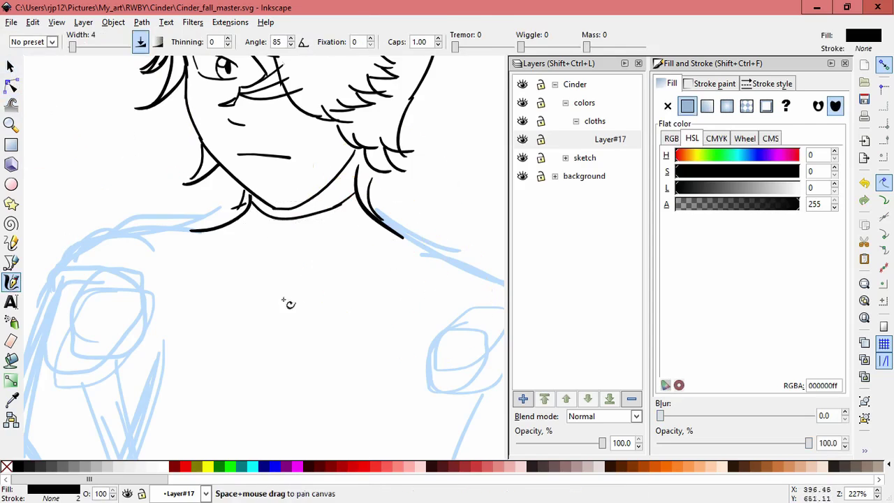
{"action": "scroll", "coordinate": [287, 296], "scroll_direction": "down", "scroll_amount": 4}
{"action": "scroll", "coordinate": [286, 297], "scroll_direction": "left", "scroll_amount": 3}
{"action": "scroll", "coordinate": [241, 353], "scroll_direction": "down", "scroll_amount": 5}
{"action": "scroll", "coordinate": [234, 354], "scroll_direction": "left", "scroll_amount": 2}
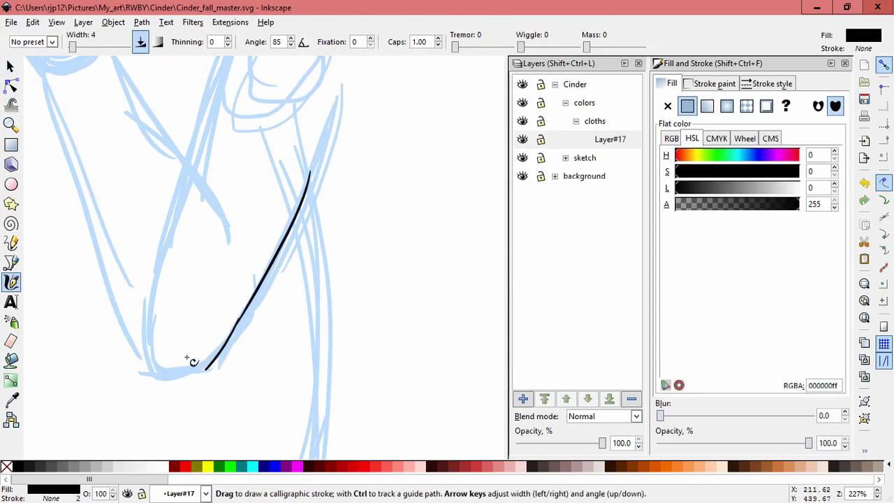
{"action": "scroll", "coordinate": [343, 261], "scroll_direction": "up", "scroll_amount": 2}
{"action": "scroll", "coordinate": [343, 261], "scroll_direction": "up", "scroll_amount": 3}
{"action": "left_click_drag", "start_coordinate": [300, 164], "coordinate": [328, 236]}
{"action": "mouse_move", "coordinate": [223, 176]}
{"action": "left_mouse_down"}
{"action": "mouse_move", "coordinate": [256, 147]}
{"action": "mouse_move", "coordinate": [303, 167]}
{"action": "left_mouse_up"}
Step: Skew the small shoulder arc into shape and enlarge the lower arm stroke to fit
{"action": "key", "text": "s"}
{"action": "left_click_drag", "start_coordinate": [282, 139], "coordinate": [284, 140]}
{"action": "left_click_drag", "start_coordinate": [287, 180], "coordinate": [287, 180]}
{"action": "left_click", "coordinate": [239, 181]}
{"action": "left_click", "coordinate": [326, 241]}
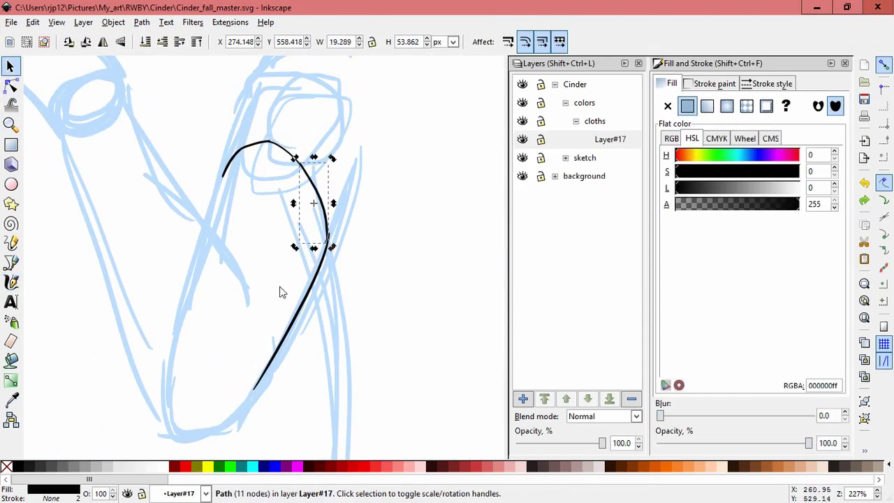
{"action": "key", "text": "w"}
{"action": "key", "text": "s"}
{"action": "key", "text": "Escape"}
{"action": "mouse_move", "coordinate": [216, 122]}
{"action": "left_mouse_down"}
{"action": "mouse_move", "coordinate": [369, 329]}
{"action": "mouse_move", "coordinate": [335, 217]}
{"action": "left_mouse_up"}
{"action": "left_click", "coordinate": [339, 238]}
{"action": "left_click_drag", "start_coordinate": [268, 379], "coordinate": [249, 415]}
{"action": "key", "text": "c"}
Step: Draw a black calligraphy stroke near the wrist
{"action": "scroll", "coordinate": [336, 331], "scroll_direction": "down", "scroll_amount": 3}
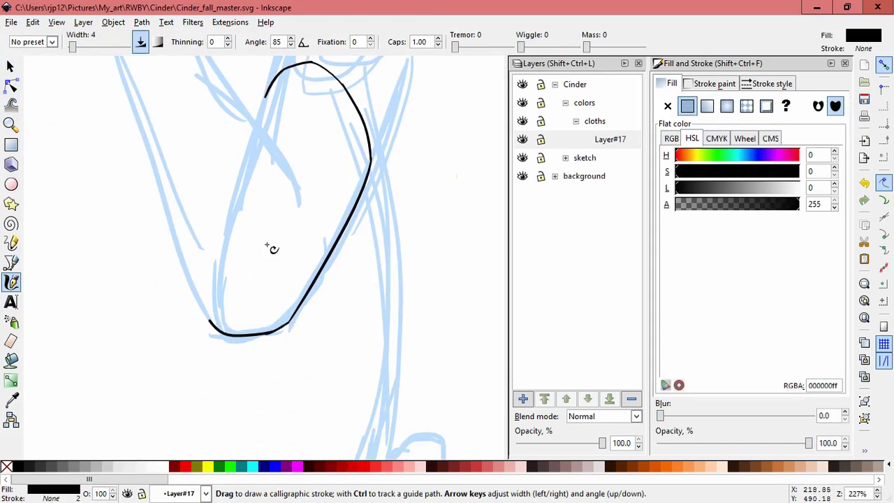
{"action": "mouse_move", "coordinate": [315, 171]}
{"action": "left_mouse_down"}
{"action": "mouse_move", "coordinate": [333, 254]}
{"action": "mouse_move", "coordinate": [293, 198]}
{"action": "mouse_move", "coordinate": [234, 152]}
{"action": "mouse_move", "coordinate": [283, 227]}
{"action": "left_mouse_up"}
{"action": "key", "text": "z"}
{"action": "key", "text": "s"}
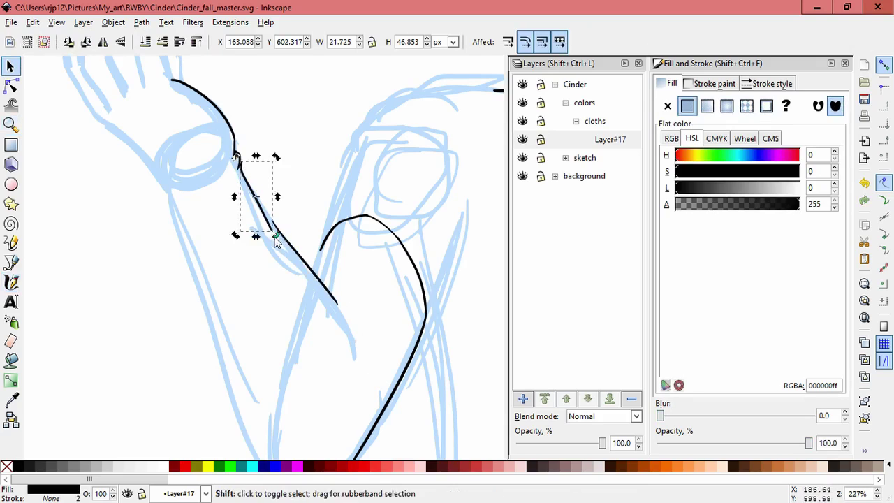
{"action": "key", "text": "Escape"}
{"action": "scroll", "coordinate": [363, 298], "scroll_direction": "up", "scroll_amount": 1}
{"action": "key", "text": "c"}
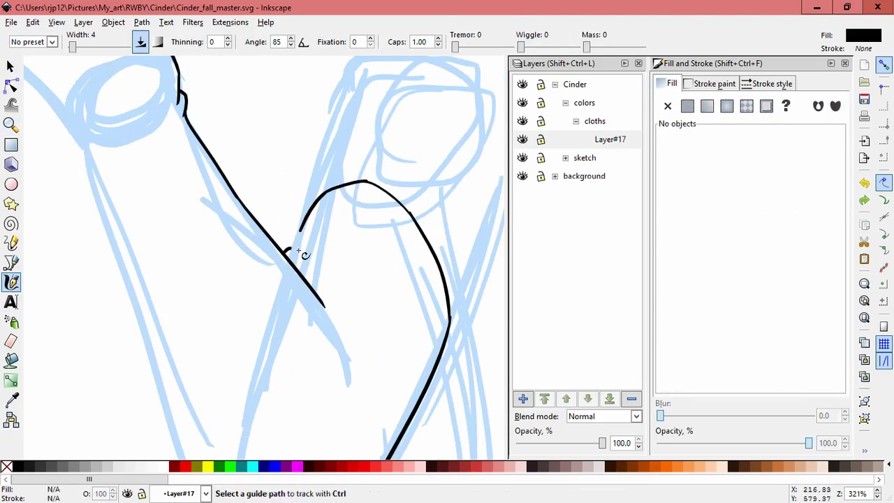
{"action": "scroll", "coordinate": [306, 255], "scroll_direction": "down", "scroll_amount": 5}
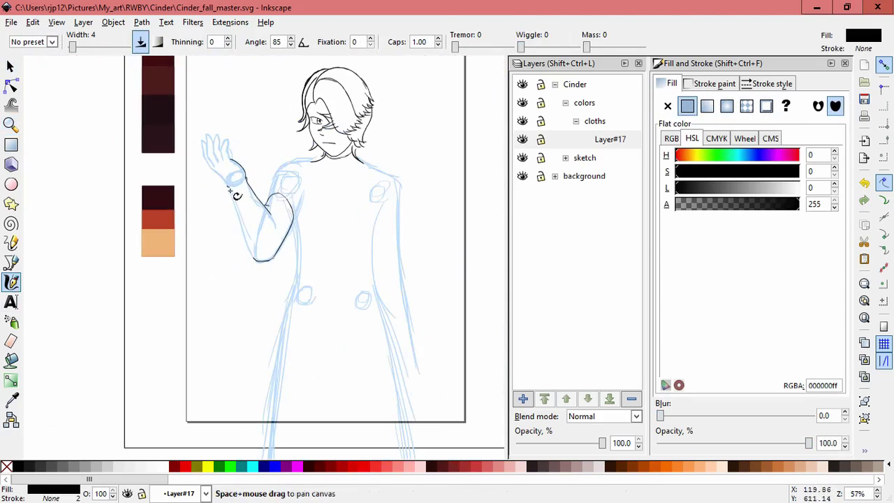
{"action": "key", "text": "s"}
{"action": "scroll", "coordinate": [236, 203], "scroll_direction": "up", "scroll_amount": 6}
{"action": "key", "text": "Escape"}
{"action": "scroll", "coordinate": [242, 172], "scroll_direction": "down", "scroll_amount": 2}
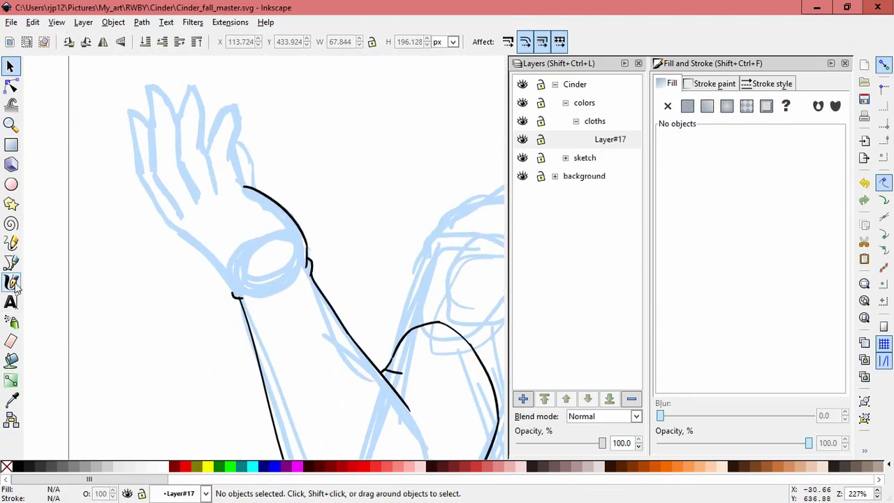
Step: Ink the raised finger's outline and stretch its side stroke down to the hand line
{"action": "left_click", "coordinate": [11, 282]}
{"action": "scroll", "coordinate": [194, 298], "scroll_direction": "up", "scroll_amount": 2}
{"action": "left_click_drag", "start_coordinate": [153, 241], "coordinate": [155, 265]}
{"action": "mouse_move", "coordinate": [143, 216]}
{"action": "left_mouse_down"}
{"action": "mouse_move", "coordinate": [143, 158]}
{"action": "mouse_move", "coordinate": [179, 125]}
{"action": "mouse_move", "coordinate": [215, 159]}
{"action": "left_mouse_up"}
{"action": "scroll", "coordinate": [143, 158], "scroll_direction": "up", "scroll_amount": 2}
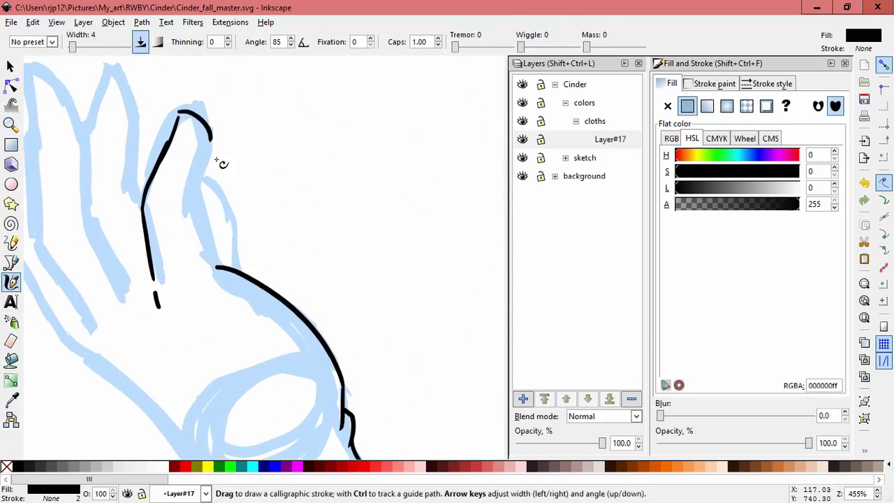
{"action": "left_click_drag", "start_coordinate": [192, 196], "coordinate": [213, 253]}
{"action": "key", "text": "s"}
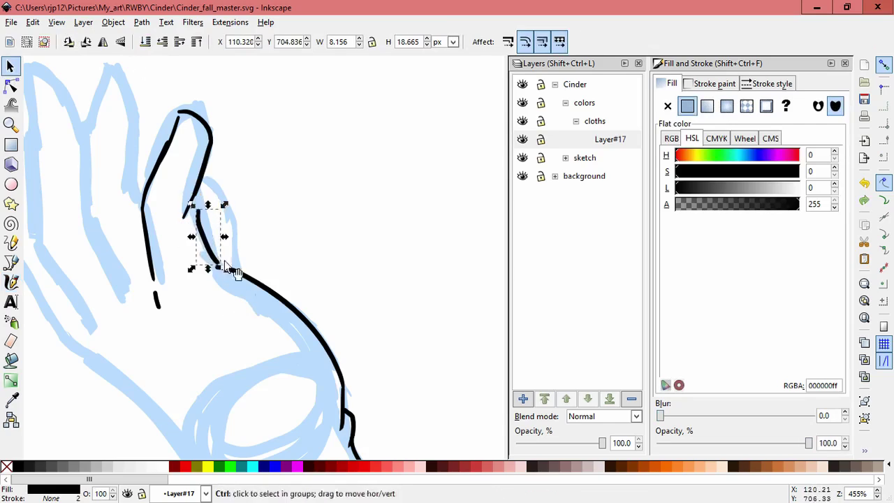
{"action": "left_click_drag", "start_coordinate": [218, 259], "coordinate": [205, 275]}
{"action": "key", "text": "Escape"}
Step: Trace the next finger's right and left edges and the palm lines
{"action": "scroll", "coordinate": [205, 275], "scroll_direction": "up", "scroll_amount": 3}
{"action": "scroll", "coordinate": [206, 275], "scroll_direction": "left", "scroll_amount": 2}
{"action": "key", "text": "c"}
{"action": "mouse_move", "coordinate": [135, 199]}
{"action": "left_mouse_down"}
{"action": "mouse_move", "coordinate": [165, 140]}
{"action": "mouse_move", "coordinate": [183, 202]}
{"action": "mouse_move", "coordinate": [183, 264]}
{"action": "left_mouse_up"}
{"action": "mouse_move", "coordinate": [133, 202]}
{"action": "left_mouse_down"}
{"action": "mouse_move", "coordinate": [135, 293]}
{"action": "mouse_move", "coordinate": [175, 380]}
{"action": "left_mouse_up"}
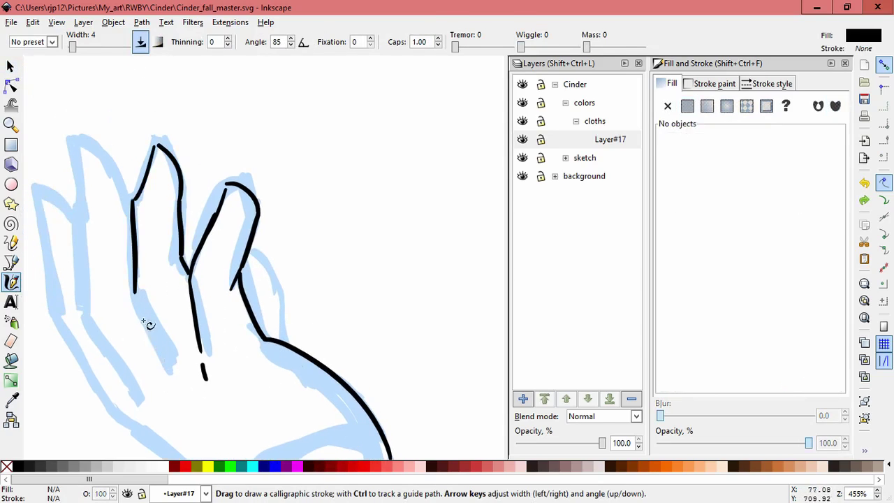
{"action": "left_click_drag", "start_coordinate": [90, 321], "coordinate": [142, 391]}
{"action": "key", "text": "Escape"}
Step: Ink the left finger's left edge, top and right side
{"action": "key", "text": "s"}
{"action": "left_click_drag", "start_coordinate": [66, 138], "coordinate": [73, 235]}
{"action": "key", "text": "c"}
{"action": "key", "text": "Escape"}
{"action": "mouse_move", "coordinate": [68, 137]}
{"action": "left_mouse_down"}
{"action": "mouse_move", "coordinate": [120, 172]}
{"action": "mouse_move", "coordinate": [129, 204]}
{"action": "left_mouse_up"}
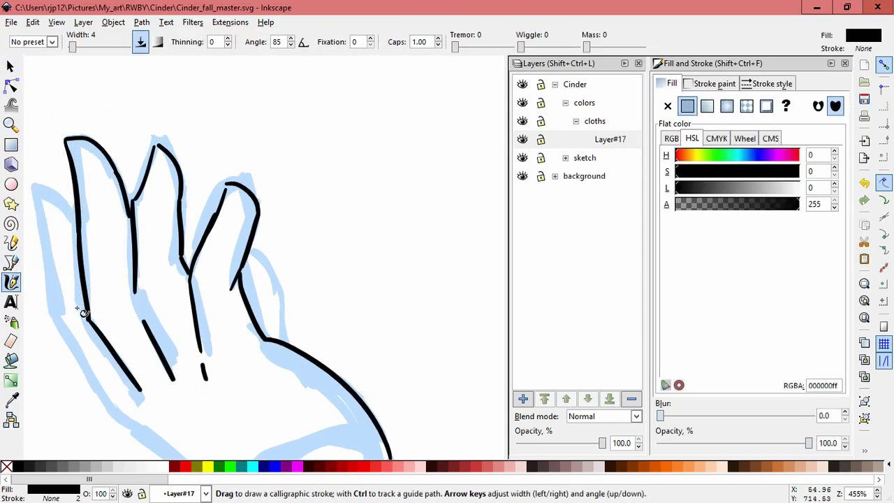
{"action": "key", "text": "Escape"}
{"action": "key", "text": "s"}
{"action": "left_click", "coordinate": [132, 255]}
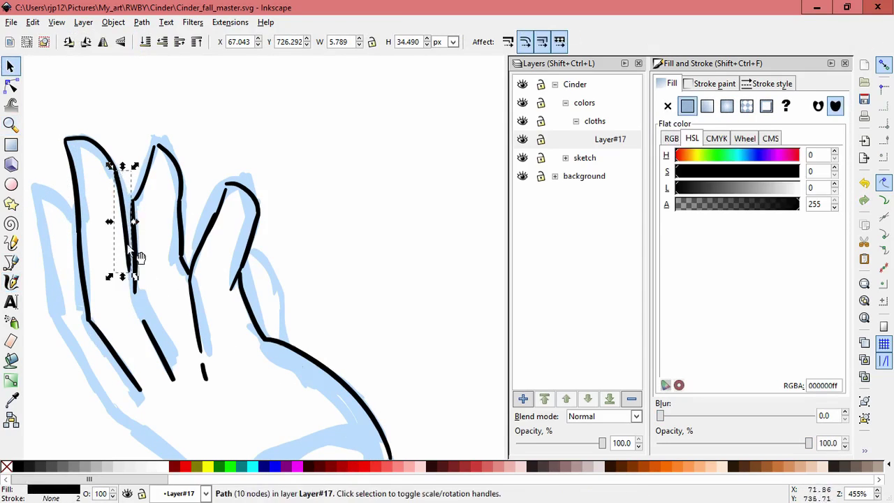
{"action": "key", "text": "Escape"}
{"action": "key", "text": "c"}
{"action": "scroll", "coordinate": [83, 163], "scroll_direction": "down", "scroll_amount": 2}
Step: Add more finger-edge strokes and a stroke along the forearm
{"action": "left_click_drag", "start_coordinate": [84, 163], "coordinate": [128, 319]}
{"action": "key", "text": "Escape"}
{"action": "scroll", "coordinate": [84, 219], "scroll_direction": "down", "scroll_amount": 2}
{"action": "mouse_move", "coordinate": [84, 220]}
{"action": "left_mouse_down"}
{"action": "mouse_move", "coordinate": [120, 315]}
{"action": "mouse_move", "coordinate": [70, 269]}
{"action": "mouse_move", "coordinate": [84, 241]}
{"action": "left_mouse_up"}
{"action": "key", "text": "s"}
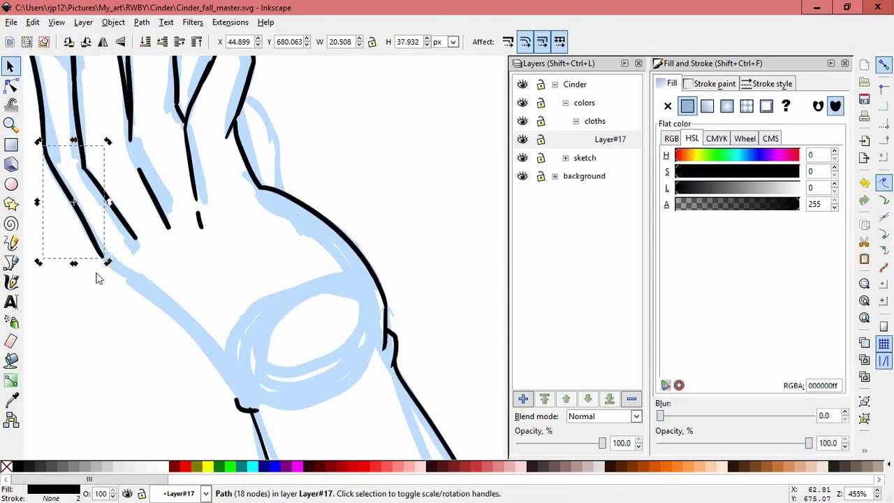
{"action": "scroll", "coordinate": [130, 209], "scroll_direction": "down", "scroll_amount": 3}
{"action": "key", "text": "c"}
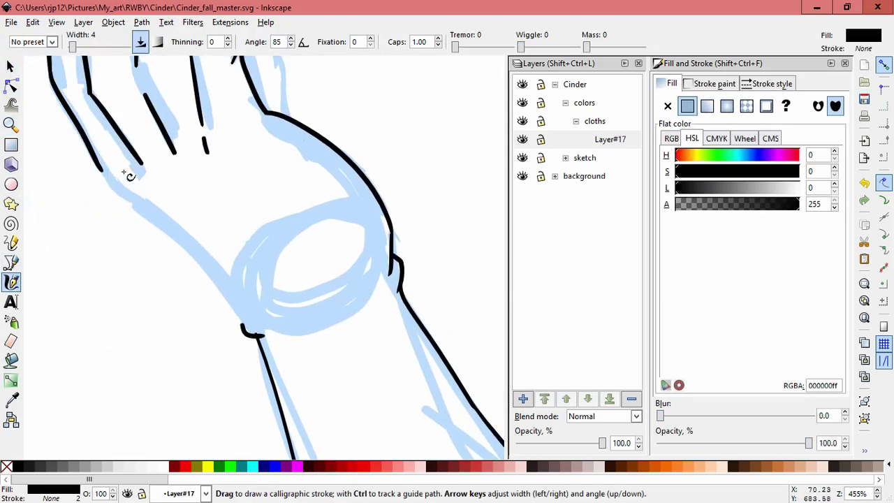
{"action": "left_click_drag", "start_coordinate": [131, 201], "coordinate": [244, 330]}
{"action": "key", "text": "s"}
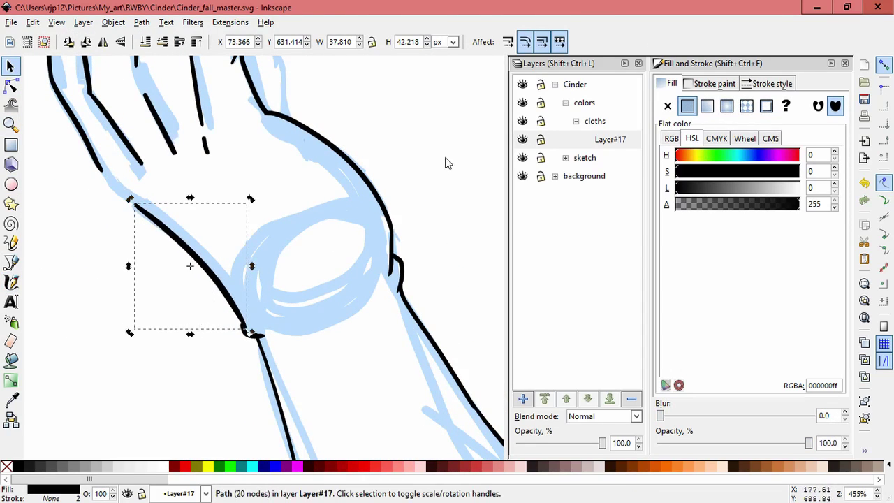
{"action": "key", "text": "c"}
{"action": "scroll", "coordinate": [364, 259], "scroll_direction": "down", "scroll_amount": 3}
{"action": "left_click_drag", "start_coordinate": [405, 289], "coordinate": [331, 239]}
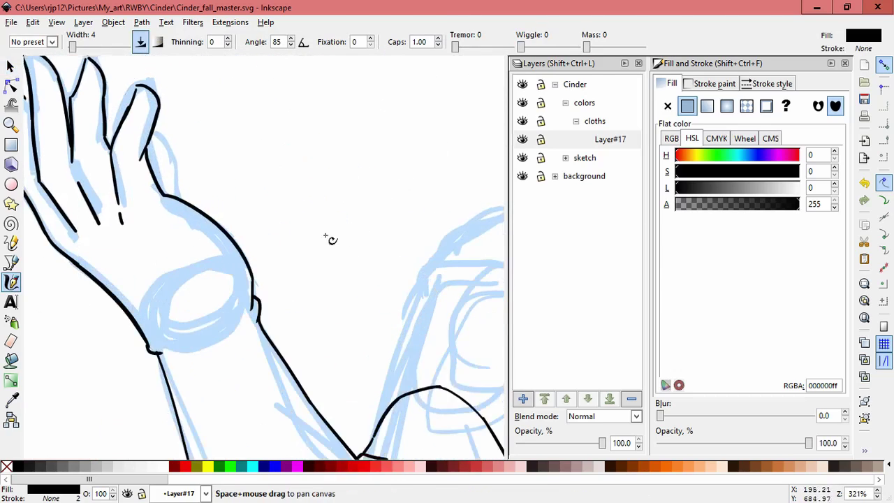
{"action": "scroll", "coordinate": [235, 218], "scroll_direction": "up", "scroll_amount": 1}
Step: Delete the unwanted finger stroke and redraw it
{"action": "key", "text": "s"}
{"action": "key", "text": "Delete"}
{"action": "key", "text": "c"}
{"action": "left_click_drag", "start_coordinate": [193, 175], "coordinate": [182, 227]}
{"action": "scroll", "coordinate": [337, 211], "scroll_direction": "down", "scroll_amount": 3}
{"action": "key", "text": "Escape"}
{"action": "scroll", "coordinate": [337, 210], "scroll_direction": "up", "scroll_amount": 1}
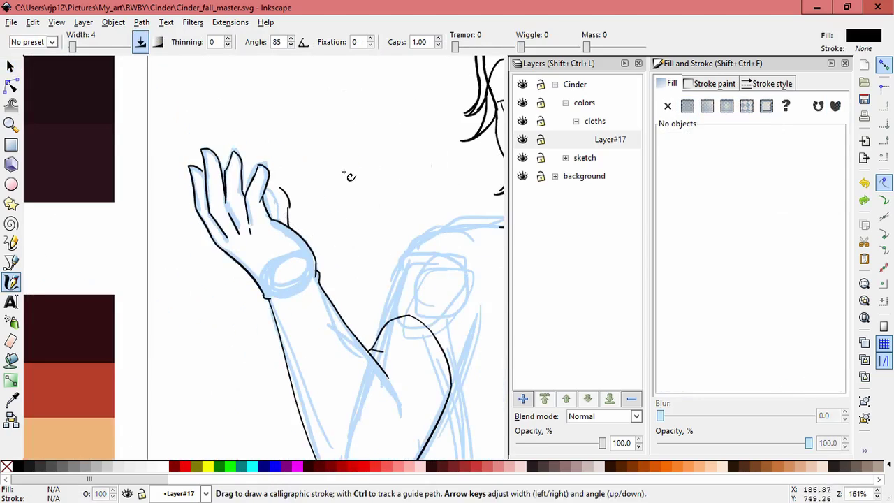
{"action": "scroll", "coordinate": [349, 175], "scroll_direction": "up", "scroll_amount": 2}
Step: Move, rotate and reshape the finger strokes so they fit the sketch
{"action": "key", "text": "s"}
{"action": "left_click", "coordinate": [247, 235]}
{"action": "left_click_drag", "start_coordinate": [247, 235], "coordinate": [206, 235]}
{"action": "mouse_move", "coordinate": [206, 315]}
{"action": "left_mouse_down"}
{"action": "mouse_move", "coordinate": [219, 314]}
{"action": "mouse_move", "coordinate": [219, 263]}
{"action": "mouse_move", "coordinate": [189, 244]}
{"action": "mouse_move", "coordinate": [237, 254]}
{"action": "left_mouse_up"}
{"action": "left_click", "coordinate": [211, 280]}
{"action": "left_click", "coordinate": [211, 279]}
{"action": "left_click", "coordinate": [245, 256]}
{"action": "scroll", "coordinate": [324, 289], "scroll_direction": "down", "scroll_amount": 5}
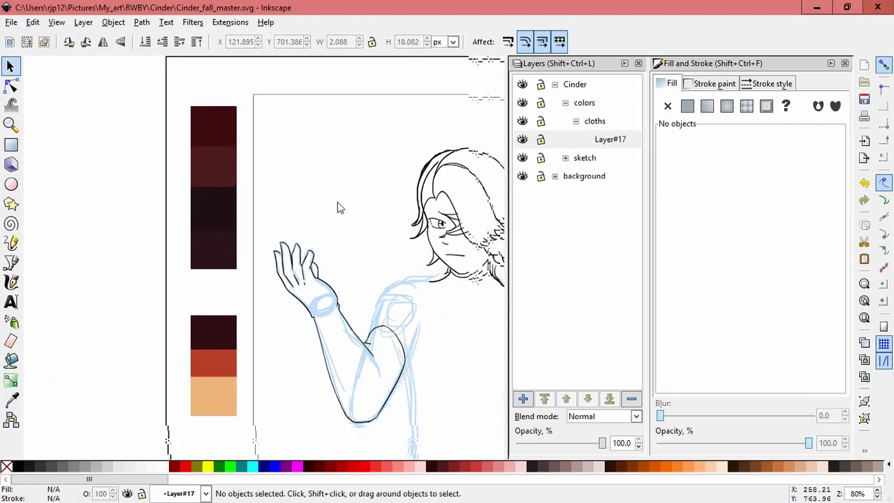
{"action": "scroll", "coordinate": [217, 182], "scroll_direction": "up", "scroll_amount": 4}
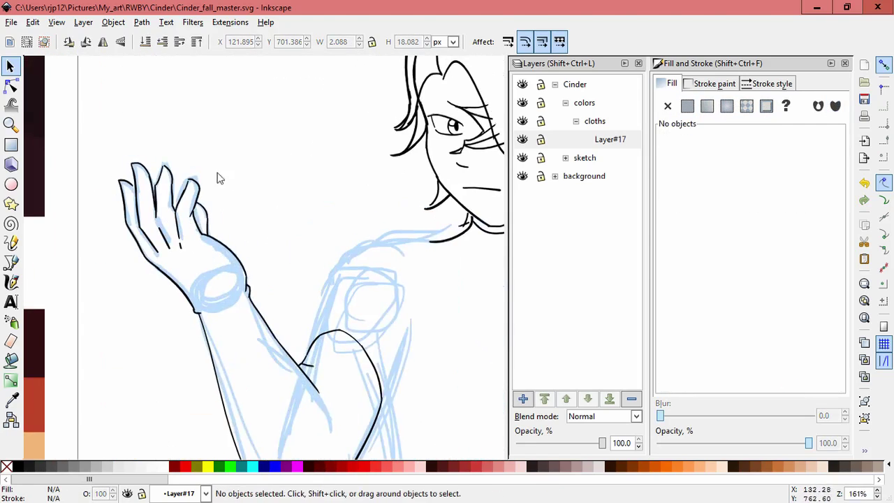
Step: Nudge a finger stroke into place and slightly widen the small stroke on the finger
{"action": "left_click", "coordinate": [201, 210]}
{"action": "left_click_drag", "start_coordinate": [238, 207], "coordinate": [239, 200]}
{"action": "left_click", "coordinate": [261, 160]}
{"action": "left_click", "coordinate": [247, 254]}
{"action": "left_click", "coordinate": [360, 188]}
{"action": "left_click", "coordinate": [250, 253]}
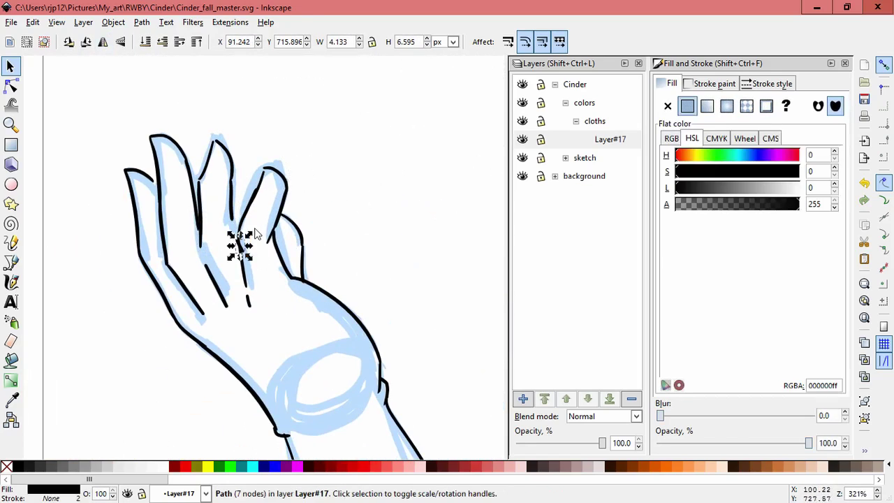
{"action": "left_click_drag", "start_coordinate": [232, 236], "coordinate": [233, 235]}
{"action": "key", "text": "Escape"}
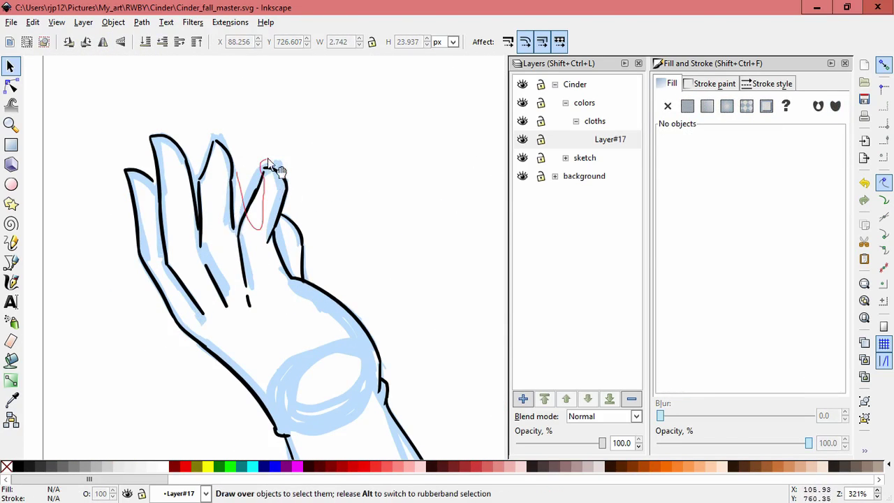
Step: Try skewing the fingertip strokes, then undo the skew
{"action": "left_click_drag", "start_coordinate": [276, 167], "coordinate": [278, 170]}
{"action": "left_click", "coordinate": [259, 256]}
{"action": "key", "text": "Escape"}
{"action": "left_click_drag", "start_coordinate": [267, 208], "coordinate": [289, 208]}
{"action": "key", "text": "ctrl+z"}
{"action": "key", "text": "Escape"}
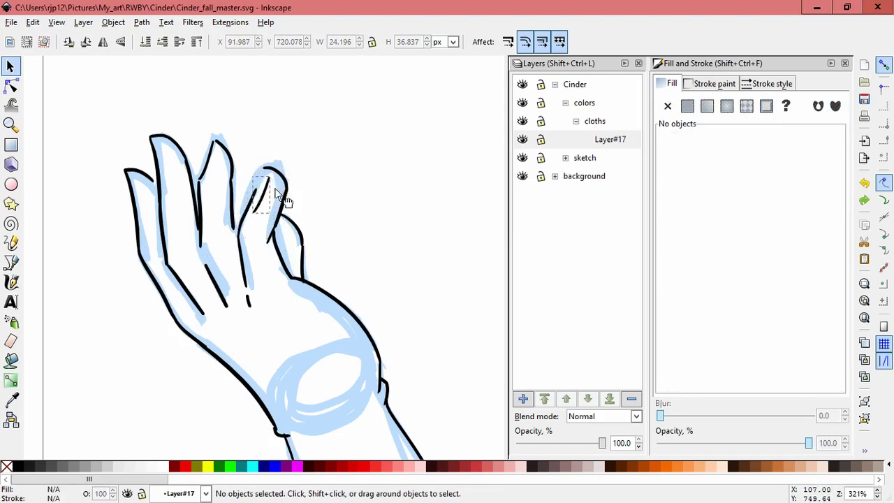
{"action": "left_click", "coordinate": [276, 190]}
{"action": "key", "text": "Escape"}
{"action": "left_click_drag", "start_coordinate": [286, 160], "coordinate": [312, 183]}
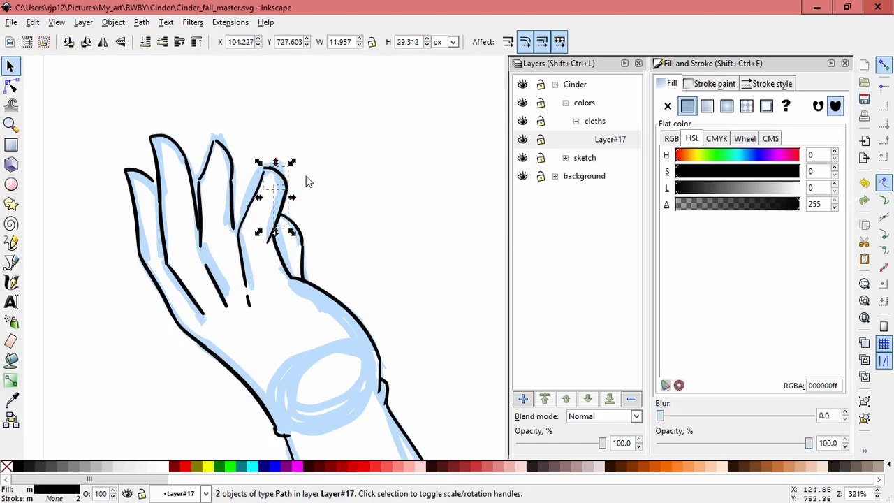
{"action": "key", "text": "Escape"}
{"action": "left_click", "coordinate": [246, 225]}
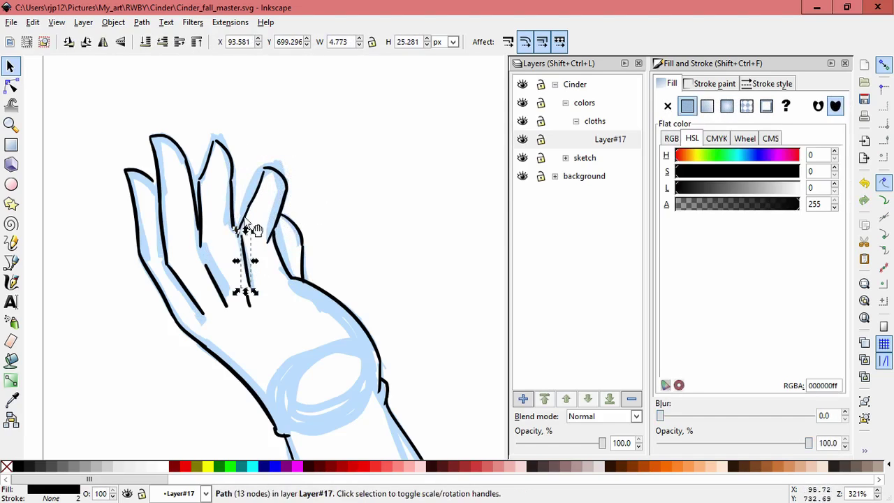
{"action": "key", "text": "Escape"}
Step: Resize the stroke between the fingers, stretching it taller and adjusting its position
{"action": "left_click", "coordinate": [258, 200]}
{"action": "left_click_drag", "start_coordinate": [248, 208], "coordinate": [246, 241]}
{"action": "key", "text": "Escape"}
{"action": "left_click", "coordinate": [246, 297]}
{"action": "left_click_drag", "start_coordinate": [245, 297], "coordinate": [245, 303]}
{"action": "scroll", "coordinate": [310, 213], "scroll_direction": "up", "scroll_amount": 1}
{"action": "left_click_drag", "start_coordinate": [199, 342], "coordinate": [219, 213]}
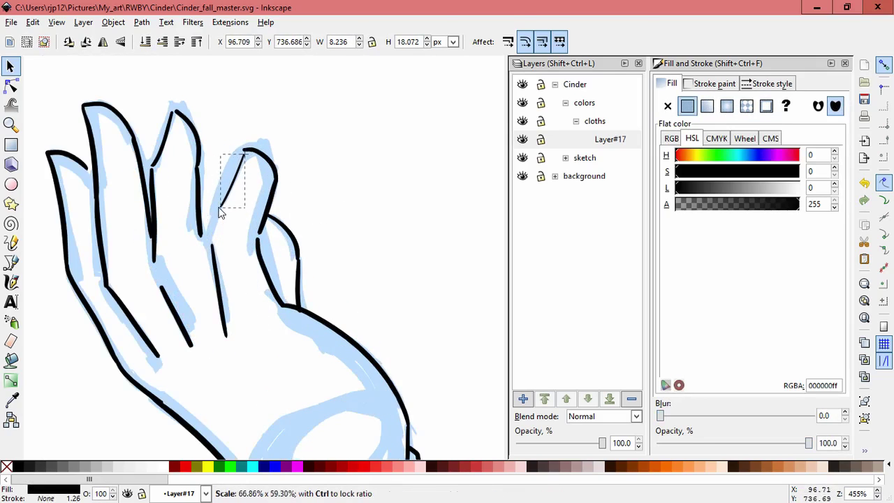
{"action": "left_click", "coordinate": [12, 282]}
{"action": "key", "text": "s"}
{"action": "left_click_drag", "start_coordinate": [213, 252], "coordinate": [213, 246]}
{"action": "mouse_move", "coordinate": [200, 163]}
{"action": "left_mouse_down"}
{"action": "mouse_move", "coordinate": [209, 185]}
{"action": "mouse_move", "coordinate": [203, 180]}
{"action": "left_mouse_up"}
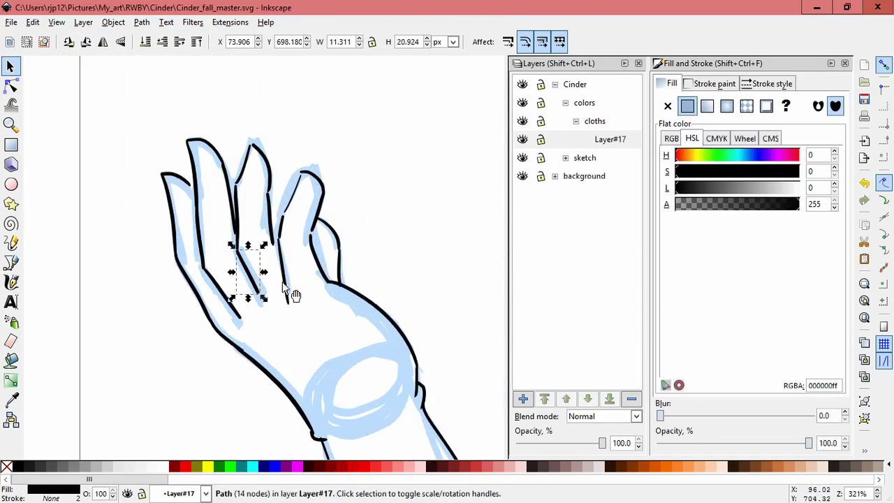
Step: Skew another finger stroke slightly
{"action": "left_click", "coordinate": [281, 253]}
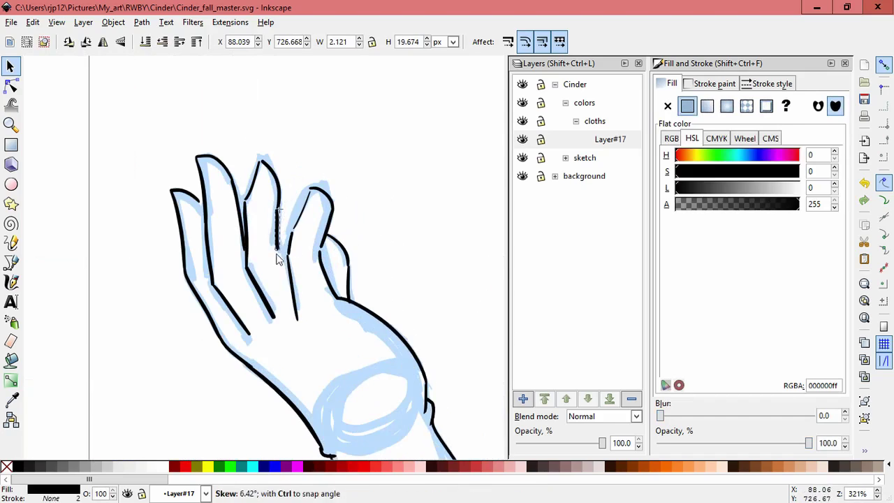
{"action": "left_click_drag", "start_coordinate": [277, 259], "coordinate": [278, 257]}
{"action": "key", "text": "Escape"}
{"action": "left_click", "coordinate": [11, 282]}
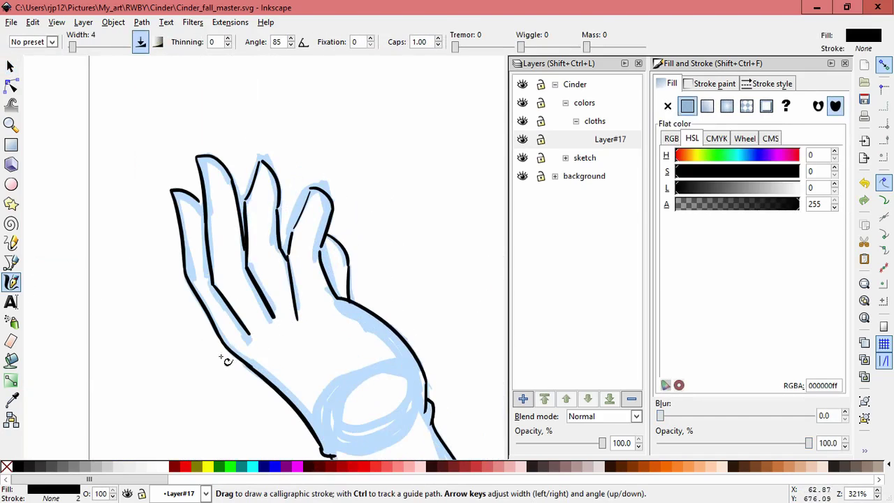
{"action": "scroll", "coordinate": [362, 175], "scroll_direction": "down", "scroll_amount": 3}
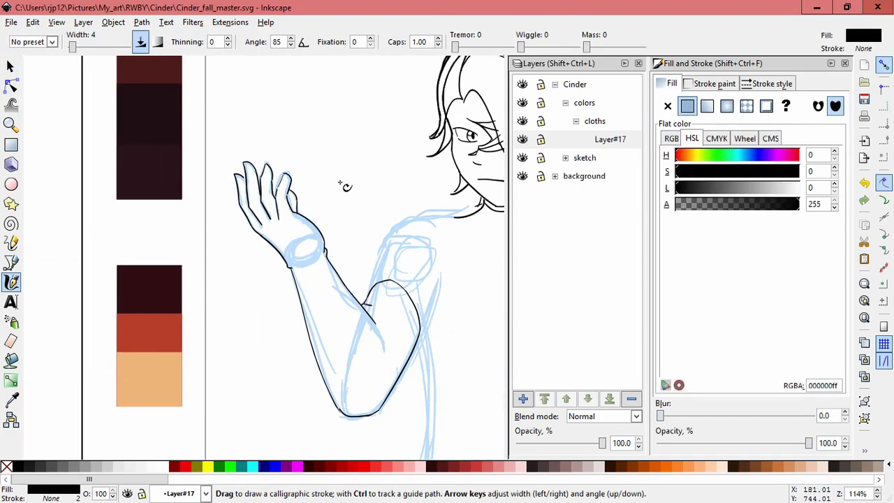
{"action": "scroll", "coordinate": [344, 185], "scroll_direction": "up", "scroll_amount": 1}
{"action": "key", "text": "space"}
Step: Squeeze the wrist-back stroke narrower to fit the hand
{"action": "left_click_drag", "start_coordinate": [261, 159], "coordinate": [279, 213]}
{"action": "left_click", "coordinate": [292, 232]}
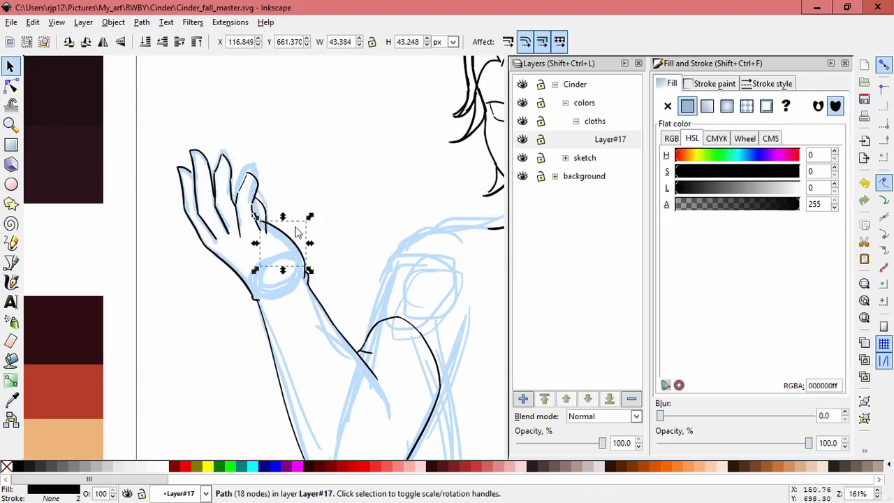
{"action": "left_click_drag", "start_coordinate": [311, 250], "coordinate": [304, 250]}
{"action": "key", "text": "Escape"}
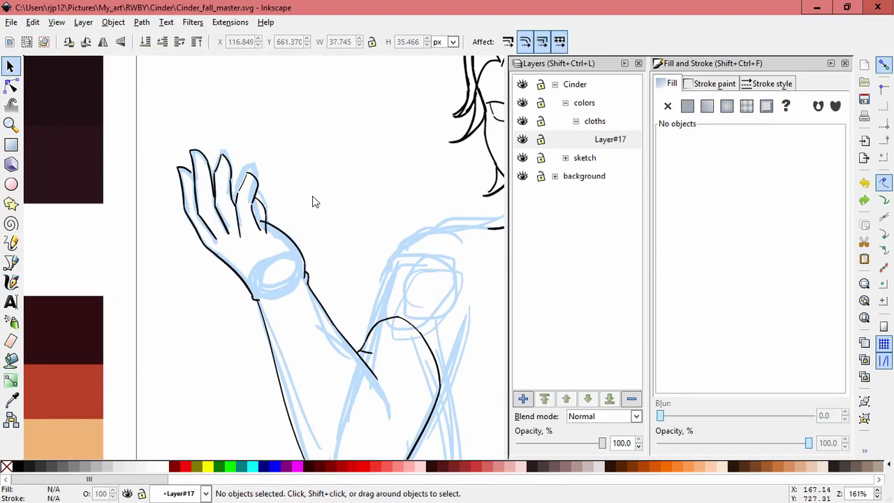
{"action": "left_click_drag", "start_coordinate": [219, 241], "coordinate": [223, 238]}
{"action": "left_click", "coordinate": [296, 244]}
{"action": "scroll", "coordinate": [323, 229], "scroll_direction": "up", "scroll_amount": 1}
{"action": "key", "text": "Escape"}
{"action": "left_click", "coordinate": [301, 296]}
{"action": "key", "text": "Escape"}
{"action": "scroll", "coordinate": [356, 254], "scroll_direction": "down", "scroll_amount": 2}
Step: Shrink all of the hand's strokes slightly
{"action": "left_click_drag", "start_coordinate": [163, 174], "coordinate": [283, 299]}
{"action": "left_click_drag", "start_coordinate": [278, 180], "coordinate": [271, 186]}
{"action": "key", "text": "Escape"}
Step: Add a new layer, Layer#18, above Layer#17
{"action": "scroll", "coordinate": [381, 293], "scroll_direction": "right", "scroll_amount": 4}
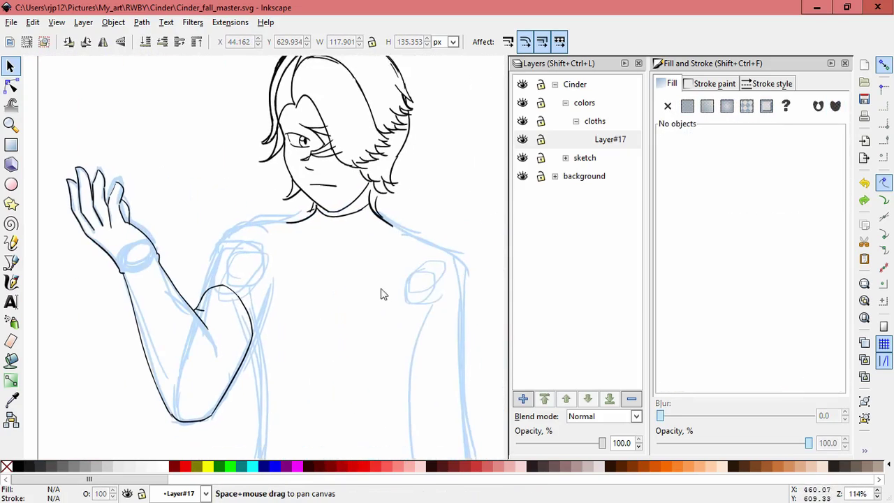
{"action": "scroll", "coordinate": [489, 245], "scroll_direction": "down", "scroll_amount": 1}
{"action": "key", "text": "ctrl+shift+n"}
{"action": "key", "text": "Return"}
{"action": "left_click", "coordinate": [11, 282]}
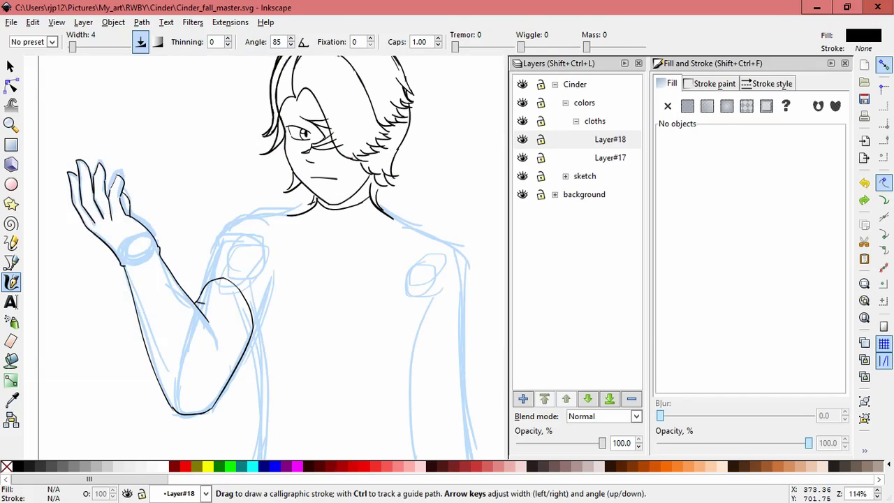
Step: Lock Layer#17 and make Layer#18 the current layer
{"action": "scroll", "coordinate": [334, 282], "scroll_direction": "up", "scroll_amount": 1}
{"action": "key", "text": "s"}
{"action": "left_click", "coordinate": [377, 188]}
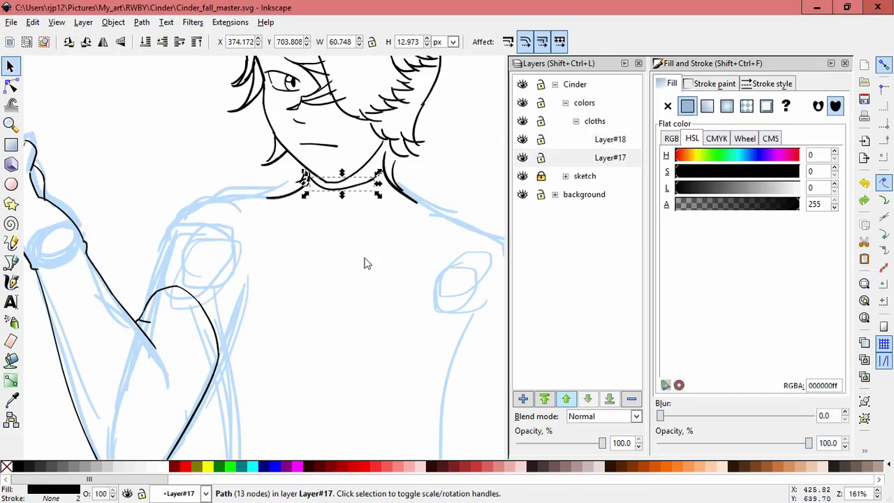
{"action": "left_click", "coordinate": [541, 158]}
{"action": "left_click", "coordinate": [552, 139]}
{"action": "left_click", "coordinate": [11, 281]}
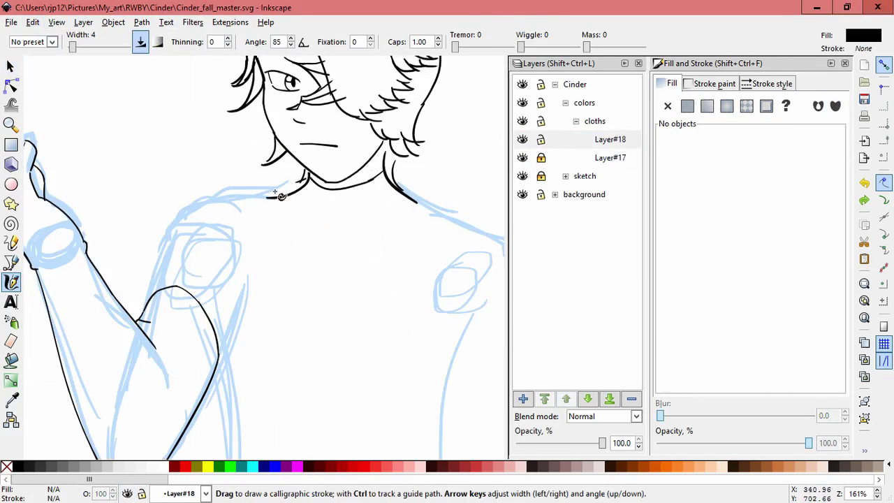
Step: Ink a black calligraphic outline down the arm and the left side of the body
{"action": "scroll", "coordinate": [300, 206], "scroll_direction": "down", "scroll_amount": 1}
{"action": "mouse_move", "coordinate": [226, 401]}
{"action": "left_mouse_down"}
{"action": "mouse_move", "coordinate": [202, 253]}
{"action": "mouse_move", "coordinate": [194, 296]}
{"action": "mouse_move", "coordinate": [246, 151]}
{"action": "left_mouse_up"}
{"action": "mouse_move", "coordinate": [246, 152]}
{"action": "left_mouse_down"}
{"action": "mouse_move", "coordinate": [197, 302]}
{"action": "mouse_move", "coordinate": [190, 404]}
{"action": "left_mouse_up"}
{"action": "scroll", "coordinate": [194, 412], "scroll_direction": "down", "scroll_amount": 5}
{"action": "left_click_drag", "start_coordinate": [186, 267], "coordinate": [168, 341]}
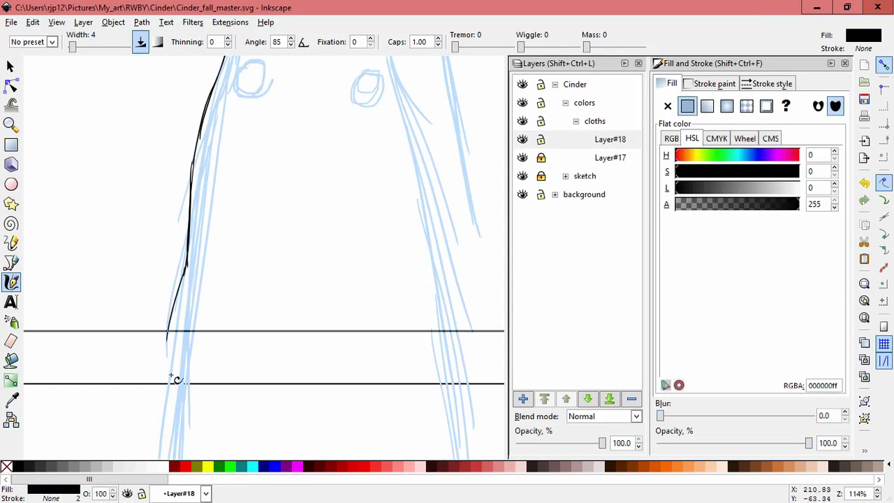
{"action": "scroll", "coordinate": [294, 222], "scroll_direction": "up", "scroll_amount": 10}
Step: Ink the right side of the torso, undoing the stray red and misplaced strokes
{"action": "left_click_drag", "start_coordinate": [347, 206], "coordinate": [326, 217]}
{"action": "left_click_drag", "start_coordinate": [333, 296], "coordinate": [333, 301]}
{"action": "scroll", "coordinate": [333, 300], "scroll_direction": "down", "scroll_amount": 4}
{"action": "mouse_move", "coordinate": [328, 230]}
{"action": "left_mouse_down"}
{"action": "mouse_move", "coordinate": [338, 281]}
{"action": "mouse_move", "coordinate": [333, 264]}
{"action": "mouse_move", "coordinate": [371, 472]}
{"action": "left_mouse_up"}
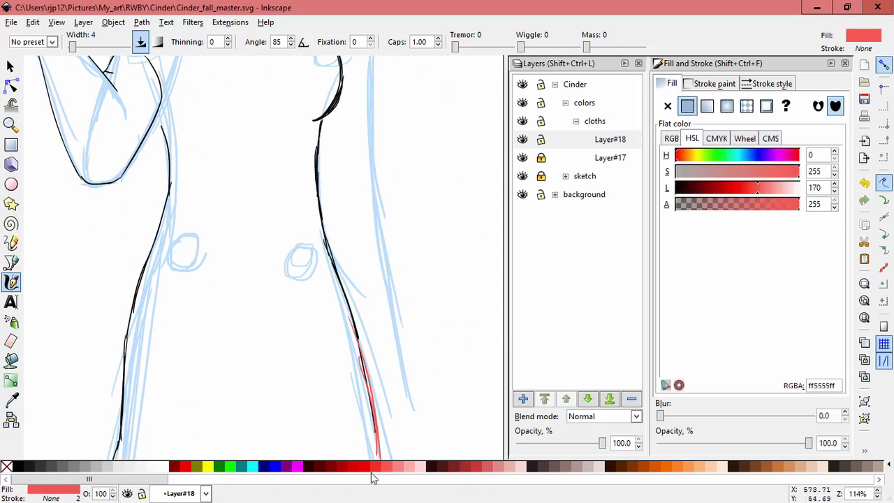
{"action": "key", "text": "ctrl+z"}
{"action": "scroll", "coordinate": [323, 283], "scroll_direction": "down", "scroll_amount": 5}
{"action": "mouse_move", "coordinate": [311, 202]}
{"action": "left_mouse_down"}
{"action": "mouse_move", "coordinate": [349, 350]}
{"action": "mouse_move", "coordinate": [337, 310]}
{"action": "left_mouse_up"}
{"action": "key", "text": "ctrl+z"}
{"action": "scroll", "coordinate": [357, 280], "scroll_direction": "down", "scroll_amount": 4}
{"action": "left_click_drag", "start_coordinate": [298, 136], "coordinate": [329, 283]}
{"action": "scroll", "coordinate": [333, 201], "scroll_direction": "up", "scroll_amount": 6}
{"action": "scroll", "coordinate": [305, 279], "scroll_direction": "down", "scroll_amount": 2}
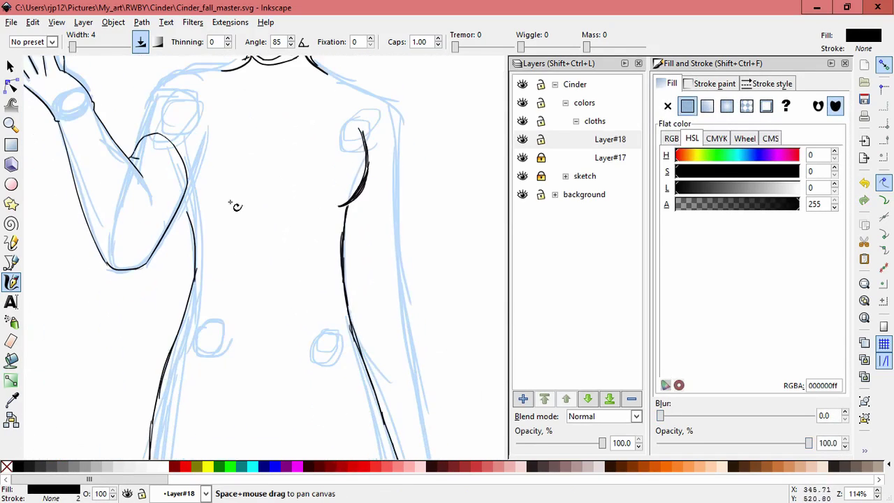
Step: Select a torso stroke to check it, then deselect
{"action": "key", "text": "s"}
{"action": "scroll", "coordinate": [220, 181], "scroll_direction": "down", "scroll_amount": 3}
{"action": "left_click", "coordinate": [210, 108]}
{"action": "scroll", "coordinate": [276, 193], "scroll_direction": "up", "scroll_amount": 2}
{"action": "scroll", "coordinate": [275, 194], "scroll_direction": "down", "scroll_amount": 2}
{"action": "left_click", "coordinate": [240, 154]}
{"action": "key", "text": "c"}
{"action": "scroll", "coordinate": [222, 234], "scroll_direction": "up", "scroll_amount": 4}
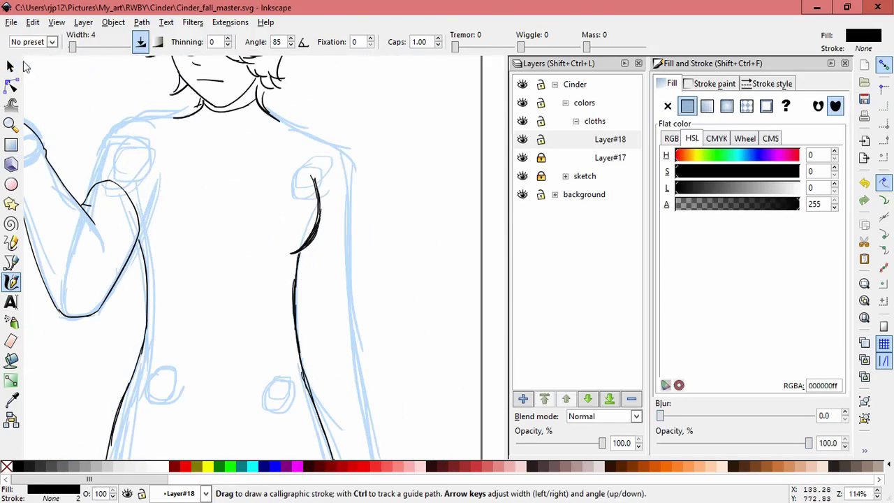
Step: Box-select the shoulder, torso and body outline strokes to review them
{"action": "key", "text": "s"}
{"action": "left_click_drag", "start_coordinate": [249, 146], "coordinate": [331, 256]}
{"action": "left_click", "coordinate": [377, 195]}
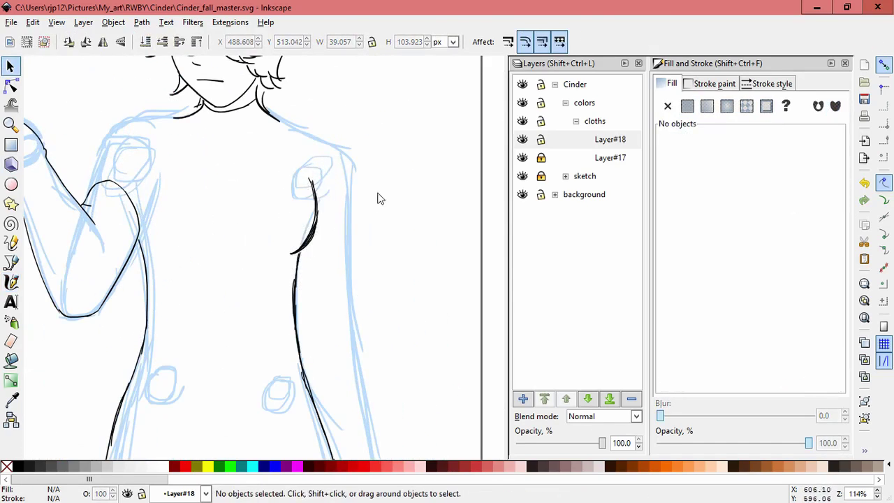
{"action": "scroll", "coordinate": [303, 255], "scroll_direction": "down", "scroll_amount": 2, "text": "ctrl"}
{"action": "left_click_drag", "start_coordinate": [203, 356], "coordinate": [251, 249]}
{"action": "left_click", "coordinate": [386, 230]}
{"action": "scroll", "coordinate": [386, 229], "scroll_direction": "up", "scroll_amount": 3, "text": "ctrl"}
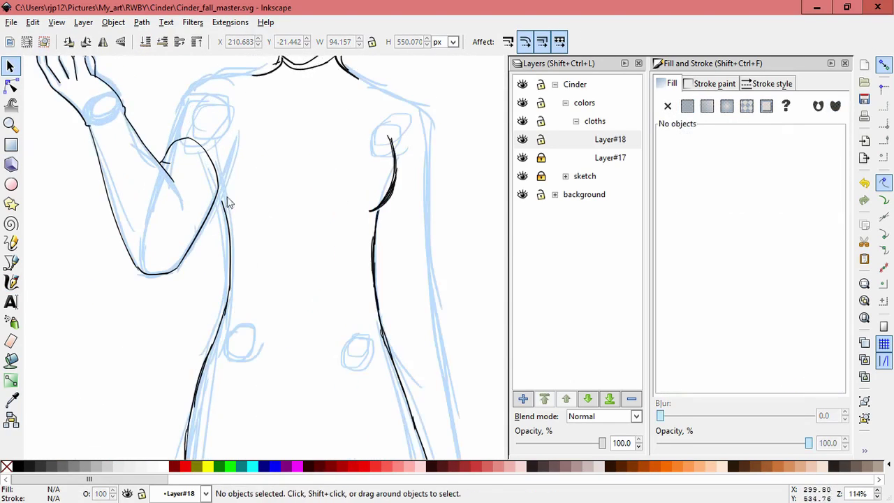
{"action": "scroll", "coordinate": [309, 248], "scroll_direction": "down", "scroll_amount": 3, "text": "ctrl"}
{"action": "scroll", "coordinate": [315, 265], "scroll_direction": "up", "scroll_amount": 3, "text": "ctrl"}
Step: Select the stroke along the arm's edge to check it
{"action": "left_click", "coordinate": [11, 282]}
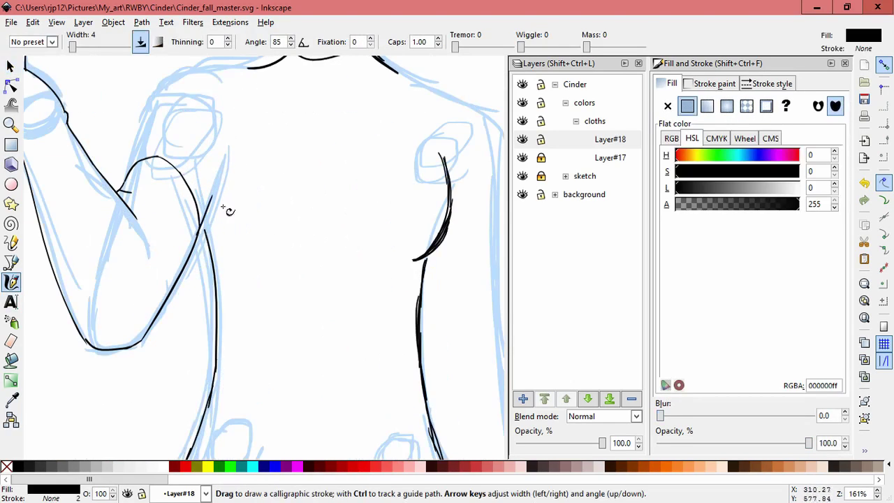
{"action": "key", "text": "s"}
{"action": "left_click", "coordinate": [210, 230]}
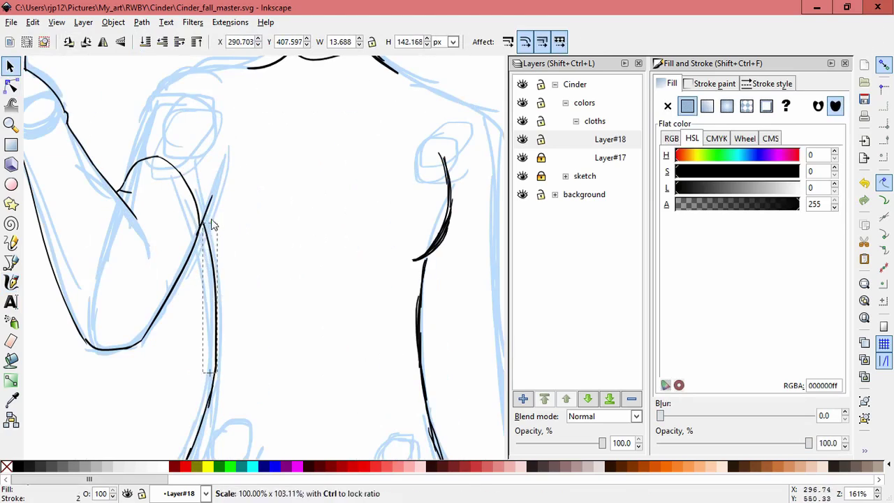
{"action": "left_click", "coordinate": [303, 179]}
{"action": "scroll", "coordinate": [304, 180], "scroll_direction": "down", "scroll_amount": 3, "text": "ctrl"}
Step: Add a new layer, Layer#19, at the top of the cloths group
{"action": "key", "text": "ctrl+shift+n"}
{"action": "key", "text": "Return"}
{"action": "key", "text": "c"}
{"action": "scroll", "coordinate": [272, 235], "scroll_direction": "up", "scroll_amount": 3, "text": "ctrl"}
Step: Ink the shoulder's curved edge, delete stray strokes, and resize and widen the shoulder stroke
{"action": "mouse_move", "coordinate": [223, 239]}
{"action": "left_mouse_down"}
{"action": "mouse_move", "coordinate": [184, 307]}
{"action": "mouse_move", "coordinate": [198, 268]}
{"action": "mouse_move", "coordinate": [217, 244]}
{"action": "mouse_move", "coordinate": [231, 249]}
{"action": "mouse_move", "coordinate": [253, 213]}
{"action": "mouse_move", "coordinate": [168, 169]}
{"action": "left_mouse_up"}
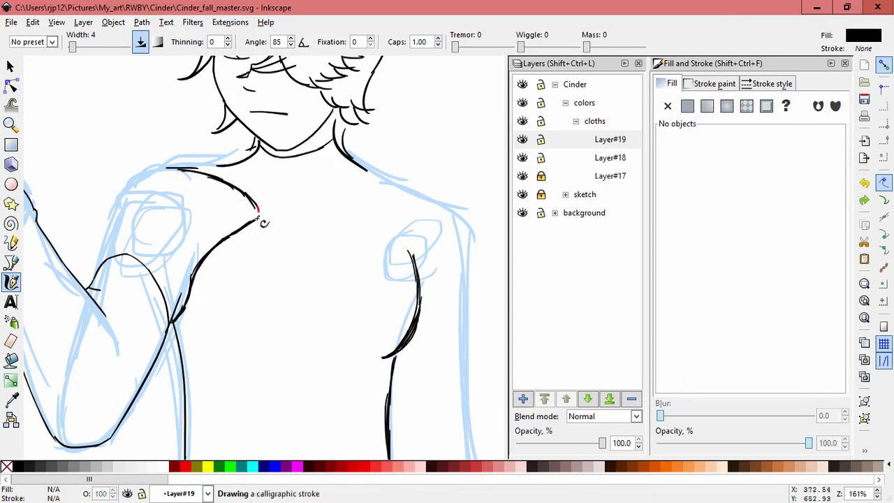
{"action": "key", "text": "s"}
{"action": "key", "text": "Delete"}
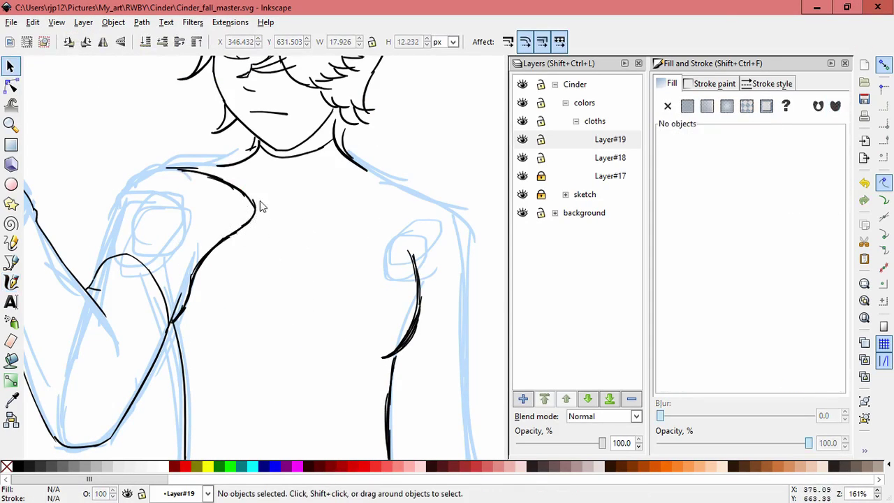
{"action": "left_click", "coordinate": [178, 218]}
{"action": "left_click_drag", "start_coordinate": [203, 234], "coordinate": [255, 210]}
{"action": "left_click", "coordinate": [133, 194]}
{"action": "scroll", "coordinate": [199, 186], "scroll_direction": "up", "scroll_amount": 2}
{"action": "left_click", "coordinate": [199, 168]}
{"action": "left_click_drag", "start_coordinate": [245, 167], "coordinate": [269, 169]}
{"action": "left_click", "coordinate": [209, 167]}
{"action": "key", "text": "Escape"}
{"action": "left_click", "coordinate": [146, 253]}
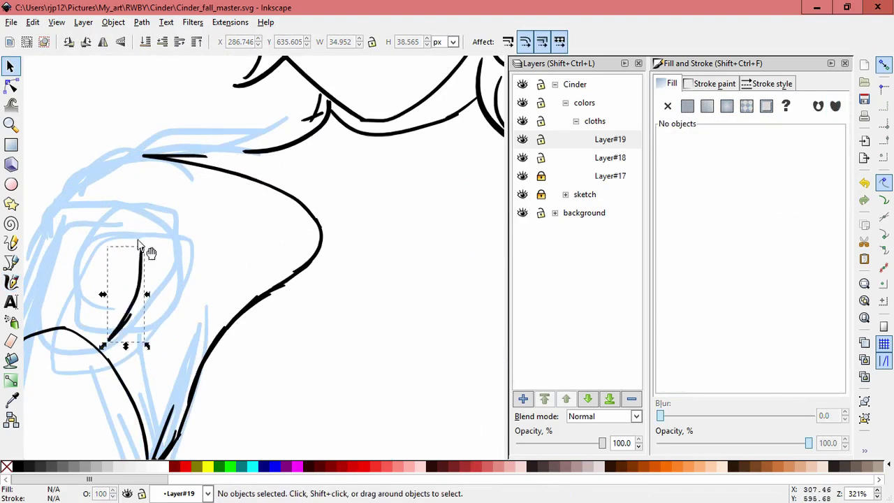
{"action": "scroll", "coordinate": [237, 280], "scroll_direction": "down", "scroll_amount": 5}
{"action": "left_click", "coordinate": [345, 315]}
{"action": "key", "text": "Delete"}
Step: Add short calligraphic strokes along the top of the shoulder and beside it
{"action": "key", "text": "c"}
{"action": "left_click_drag", "start_coordinate": [278, 233], "coordinate": [265, 269]}
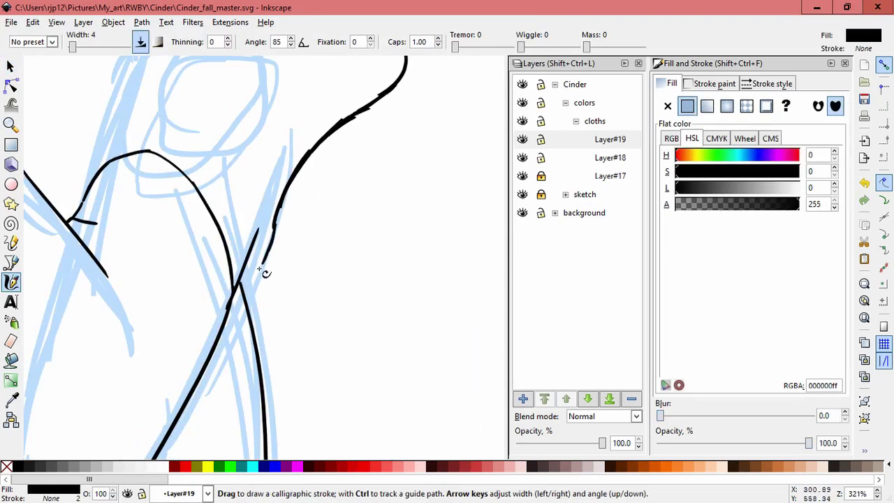
{"action": "scroll", "coordinate": [329, 235], "scroll_direction": "down", "scroll_amount": 3}
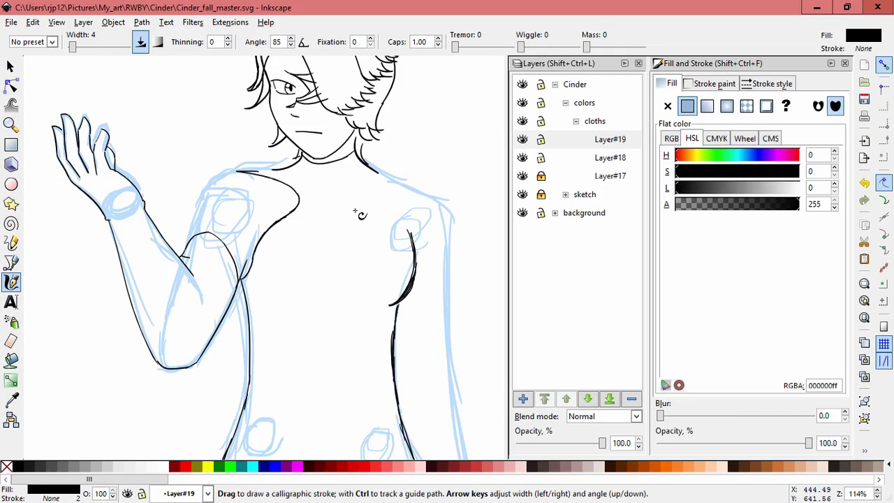
{"action": "scroll", "coordinate": [324, 188], "scroll_direction": "up", "scroll_amount": 3}
{"action": "mouse_move", "coordinate": [349, 259]}
{"action": "left_mouse_down"}
{"action": "mouse_move", "coordinate": [172, 202]}
{"action": "mouse_move", "coordinate": [247, 212]}
{"action": "left_mouse_up"}
{"action": "left_click_drag", "start_coordinate": [139, 207], "coordinate": [241, 151]}
{"action": "left_click_drag", "start_coordinate": [241, 151], "coordinate": [199, 172]}
{"action": "left_click_drag", "start_coordinate": [101, 337], "coordinate": [98, 375]}
{"action": "scroll", "coordinate": [284, 320], "scroll_direction": "down", "scroll_amount": 3}
{"action": "scroll", "coordinate": [365, 335], "scroll_direction": "up", "scroll_amount": 1}
{"action": "key", "text": "Escape"}
Step: Draw a short horizontal stroke across the chest and nudge it slightly left
{"action": "left_click_drag", "start_coordinate": [315, 235], "coordinate": [351, 257]}
{"action": "key", "text": "s"}
{"action": "left_click_drag", "start_coordinate": [299, 211], "coordinate": [293, 208]}
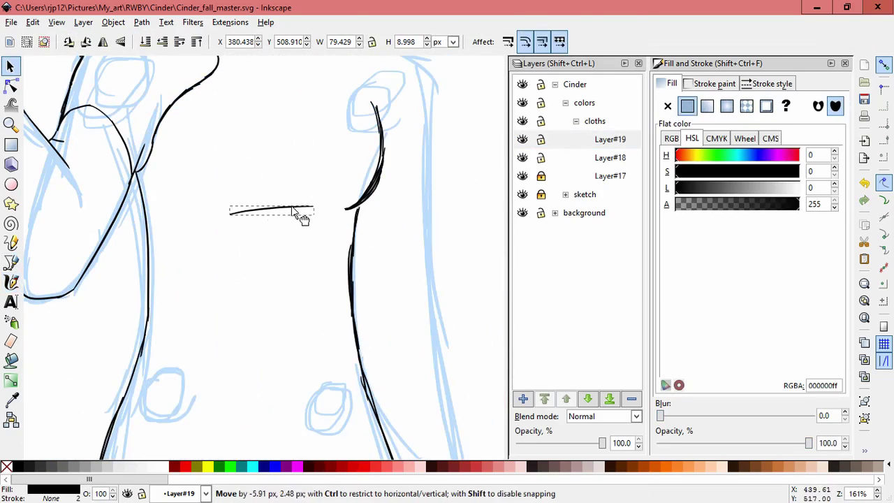
{"action": "key", "text": "Escape"}
{"action": "left_click_drag", "start_coordinate": [299, 253], "coordinate": [269, 297]}
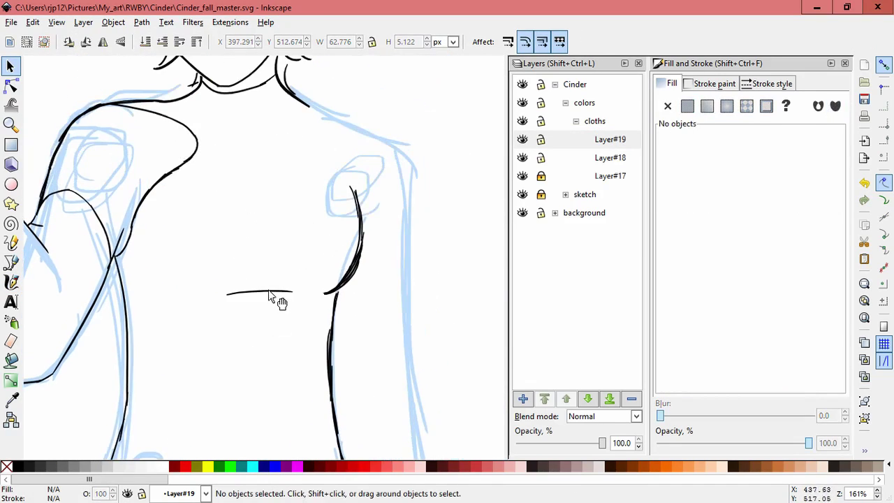
{"action": "key", "text": "c"}
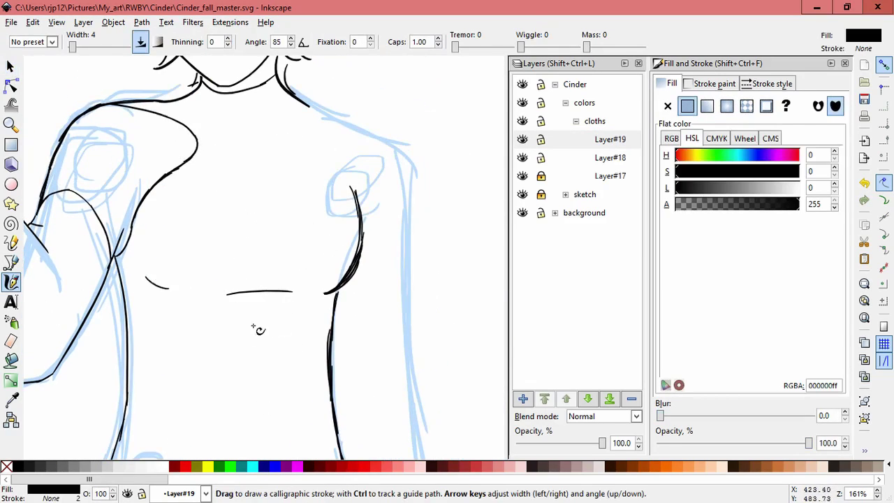
{"action": "scroll", "coordinate": [279, 356], "scroll_direction": "down", "scroll_amount": 3}
{"action": "scroll", "coordinate": [209, 335], "scroll_direction": "up", "scroll_amount": 2}
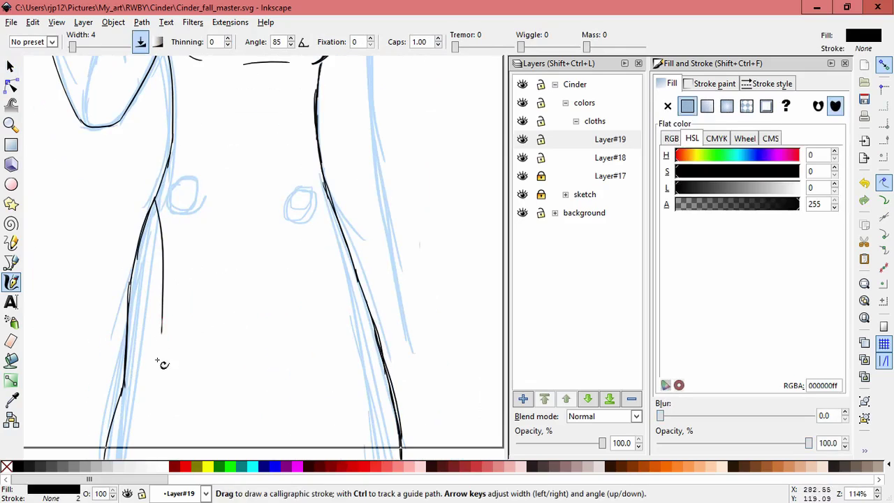
{"action": "left_click_drag", "start_coordinate": [162, 363], "coordinate": [251, 268]}
{"action": "scroll", "coordinate": [192, 148], "scroll_direction": "up", "scroll_amount": 1}
{"action": "scroll", "coordinate": [293, 170], "scroll_direction": "down", "scroll_amount": 3}
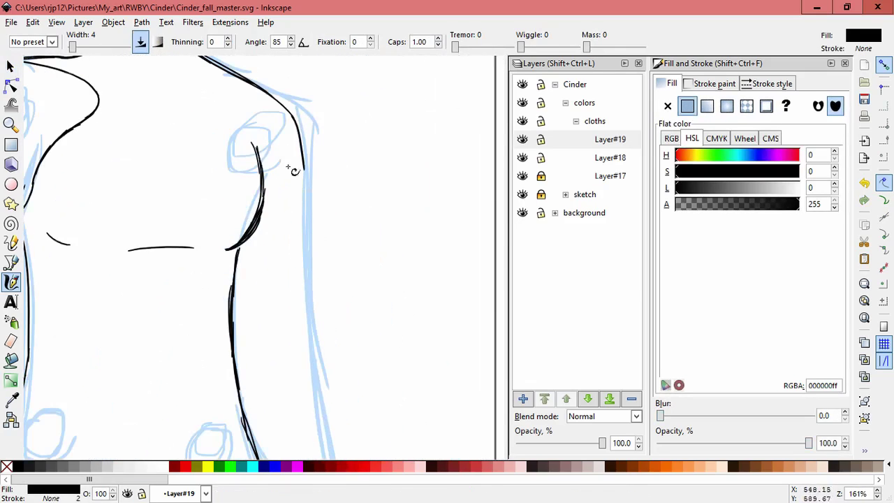
{"action": "key", "text": "Escape"}
Step: Ink the arm's outer line, lengthen it slightly, and add a new layer
{"action": "left_click_drag", "start_coordinate": [323, 130], "coordinate": [321, 111]}
{"action": "key", "text": "s"}
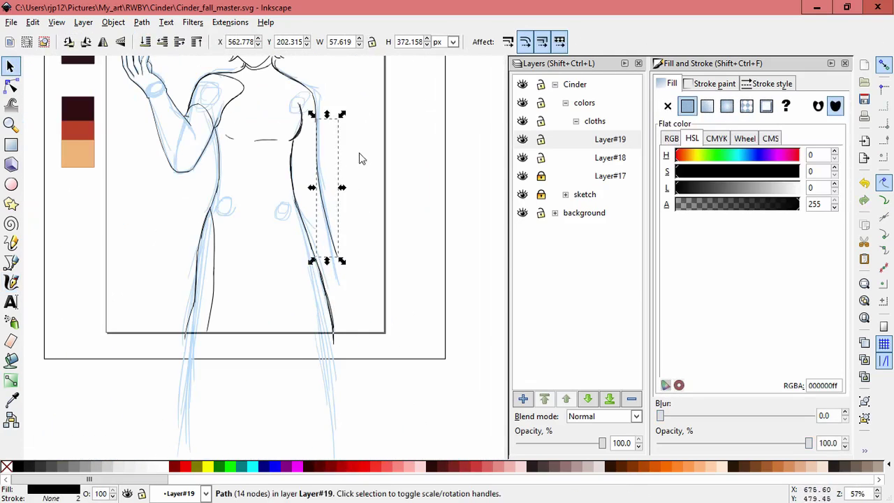
{"action": "scroll", "coordinate": [341, 175], "scroll_direction": "up", "scroll_amount": 3}
{"action": "left_click_drag", "start_coordinate": [290, 367], "coordinate": [291, 382]}
{"action": "key", "text": "Escape"}
{"action": "key", "text": "c"}
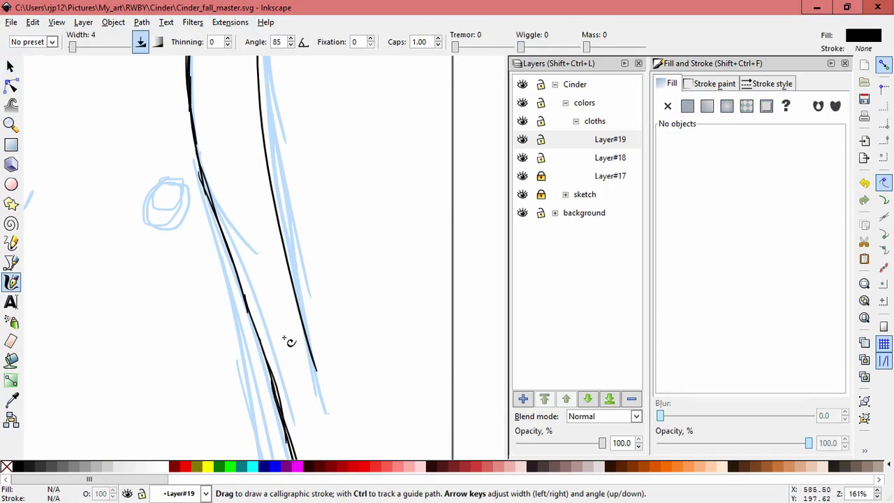
{"action": "scroll", "coordinate": [283, 365], "scroll_direction": "down", "scroll_amount": 3}
{"action": "left_click_drag", "start_coordinate": [369, 210], "coordinate": [383, 278]}
{"action": "key", "text": "shift+ctrl+n"}
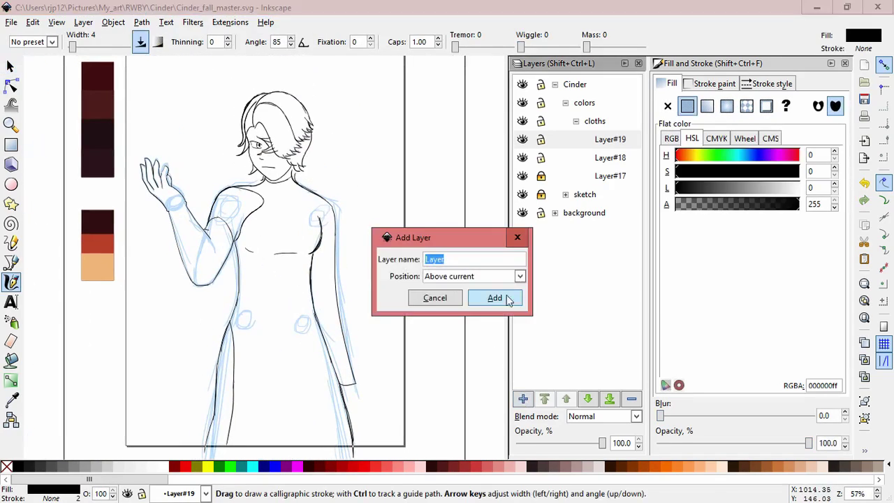
Step: On the new layer, draw the triangle strokes of the arm ornament
{"action": "key", "text": "Return"}
{"action": "scroll", "coordinate": [385, 216], "scroll_direction": "up", "scroll_amount": 4}
{"action": "mouse_move", "coordinate": [384, 216]}
{"action": "left_mouse_down"}
{"action": "mouse_move", "coordinate": [301, 320]}
{"action": "mouse_move", "coordinate": [351, 313]}
{"action": "mouse_move", "coordinate": [399, 343]}
{"action": "mouse_move", "coordinate": [364, 364]}
{"action": "left_mouse_up"}
{"action": "key", "text": "s"}
{"action": "key", "text": "c"}
{"action": "left_click_drag", "start_coordinate": [308, 321], "coordinate": [308, 361]}
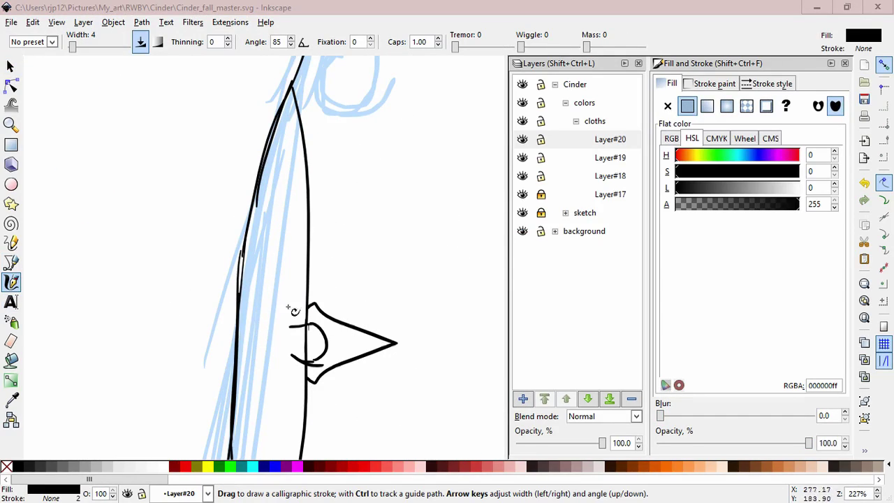
Step: Add a fresh layer and draw the eye circle inside the triangle
{"action": "key", "text": "shift+ctrl+n"}
{"action": "key", "text": "Return"}
{"action": "key", "text": "ctrl+z"}
{"action": "key", "text": "shift+ctrl+n"}
{"action": "key", "text": "Return"}
{"action": "left_click_drag", "start_coordinate": [325, 341], "coordinate": [322, 334]}
{"action": "key", "text": "s"}
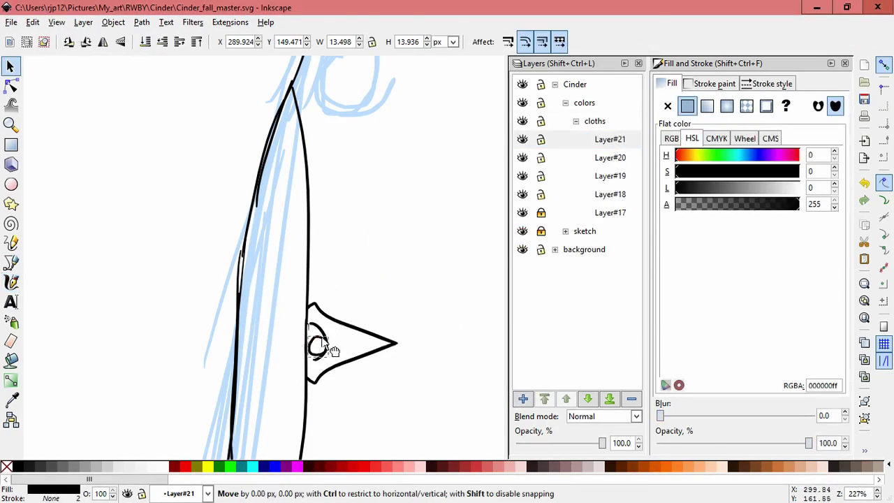
{"action": "key", "text": "shift+Page_Down"}
{"action": "key", "text": "Escape"}
{"action": "key", "text": "ctrl+z"}
Step: On a new layer above Layer#20, draw a curving strand leading into the triangle
{"action": "key", "text": "c"}
{"action": "key", "text": "shift+ctrl+n"}
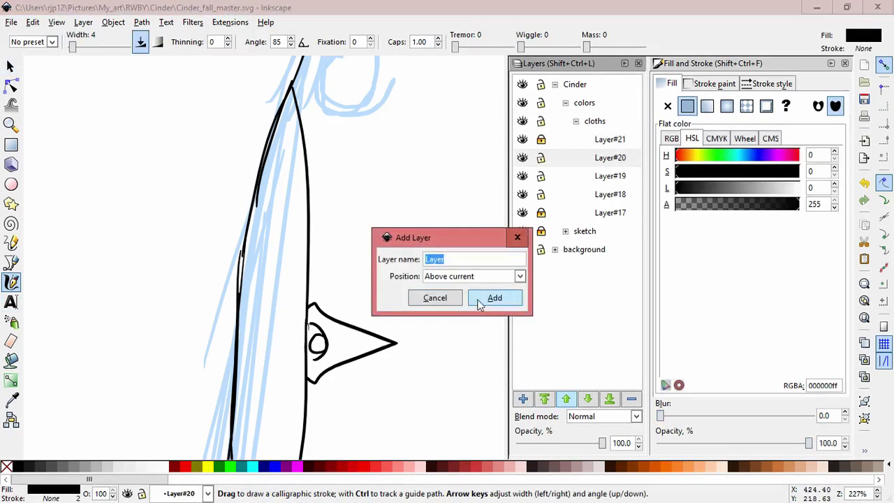
{"action": "left_click", "coordinate": [475, 298]}
{"action": "left_click_drag", "start_coordinate": [238, 302], "coordinate": [311, 358]}
{"action": "key", "text": "s"}
{"action": "key", "text": "c"}
{"action": "key", "text": "Escape"}
Step: Select the eye circle and ornament strokes, undoing an accidental squash of the ornament
{"action": "key", "text": "s"}
{"action": "key", "text": "ctrl+a"}
{"action": "key", "text": "c"}
{"action": "key", "text": "s"}
{"action": "key", "text": "Escape"}
{"action": "scroll", "coordinate": [265, 356], "scroll_direction": "up", "scroll_amount": 1}
{"action": "left_click", "coordinate": [300, 352]}
{"action": "key", "text": "Escape"}
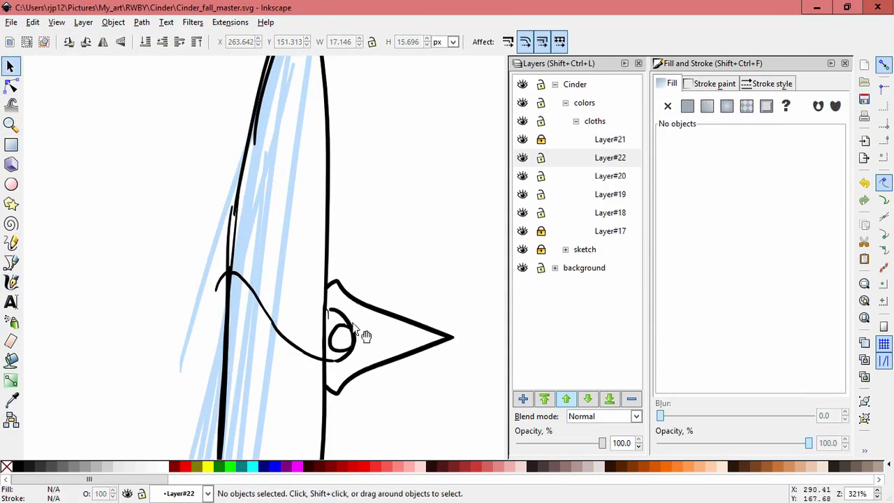
{"action": "left_click", "coordinate": [366, 338]}
{"action": "key", "text": "c"}
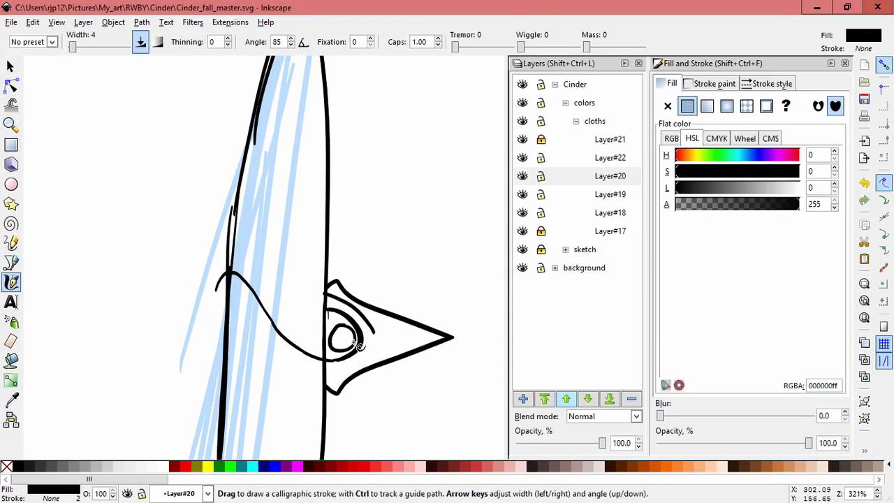
{"action": "key", "text": "s"}
{"action": "mouse_move", "coordinate": [409, 417]}
{"action": "left_mouse_down"}
{"action": "mouse_move", "coordinate": [379, 415]}
{"action": "mouse_move", "coordinate": [292, 272]}
{"action": "mouse_move", "coordinate": [294, 284]}
{"action": "left_mouse_up"}
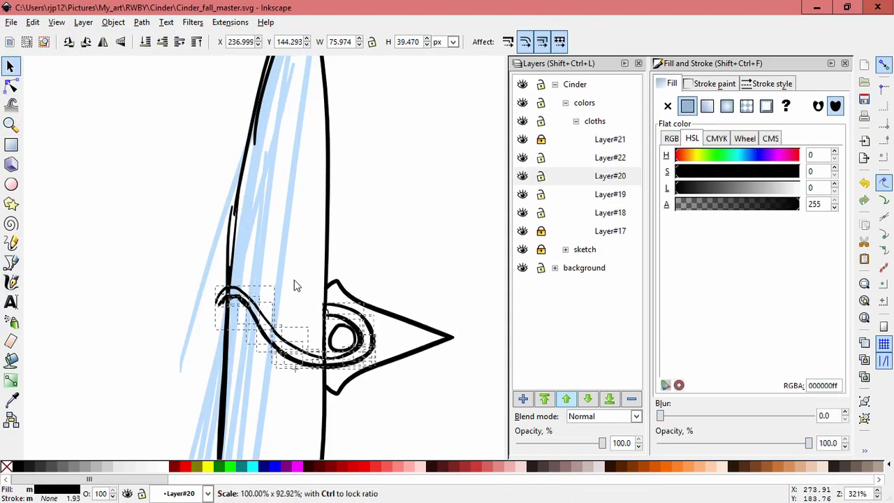
{"action": "key", "text": "ctrl+z"}
{"action": "key", "text": "c"}
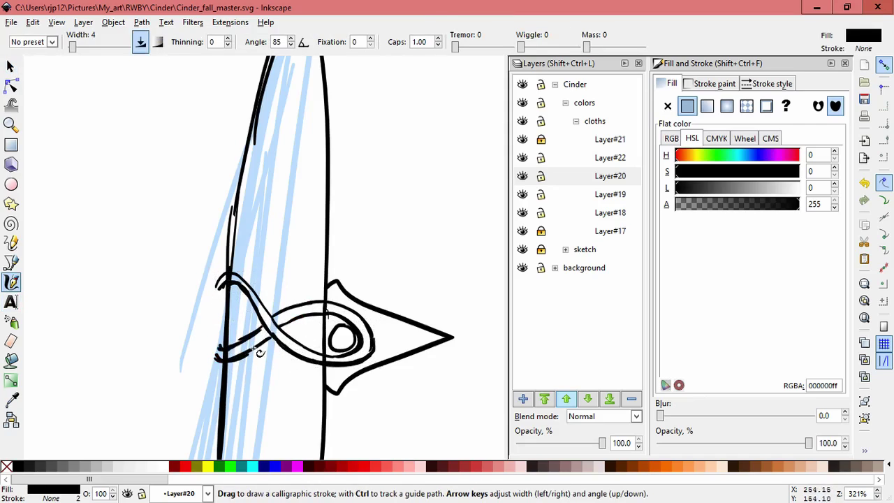
Step: On another new layer, draw interlacing knot strands looping left of the eye
{"action": "key", "text": "ctrl+shift+n"}
{"action": "key", "text": "Return"}
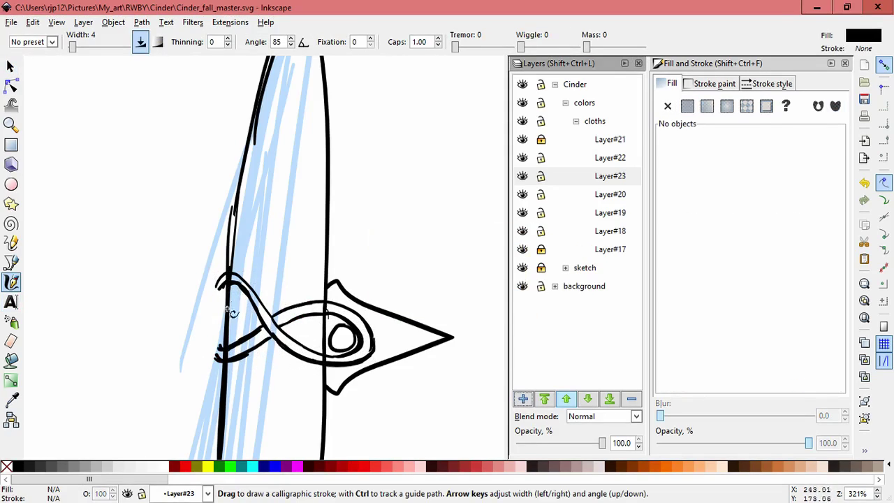
{"action": "left_click_drag", "start_coordinate": [231, 303], "coordinate": [277, 295]}
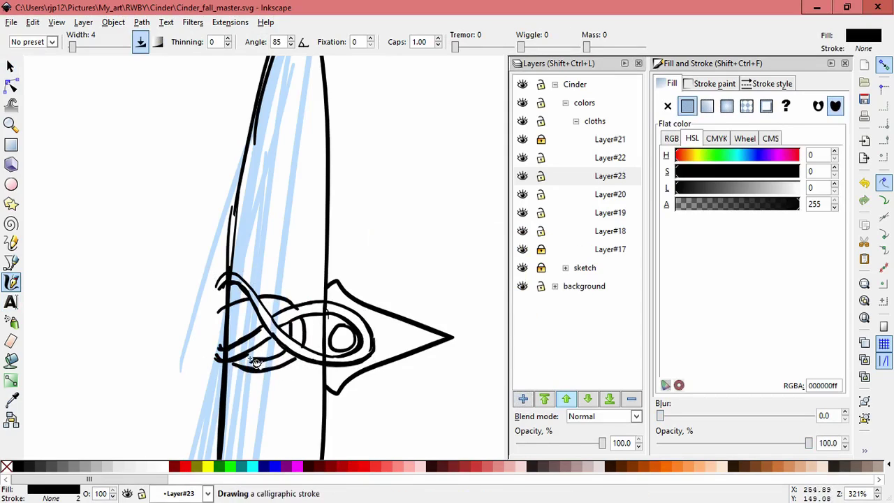
{"action": "mouse_move", "coordinate": [225, 341]}
{"action": "left_mouse_down"}
{"action": "mouse_move", "coordinate": [213, 330]}
{"action": "mouse_move", "coordinate": [225, 342]}
{"action": "left_mouse_up"}
{"action": "key", "text": "ctrl+shift+n"}
{"action": "key", "text": "Return"}
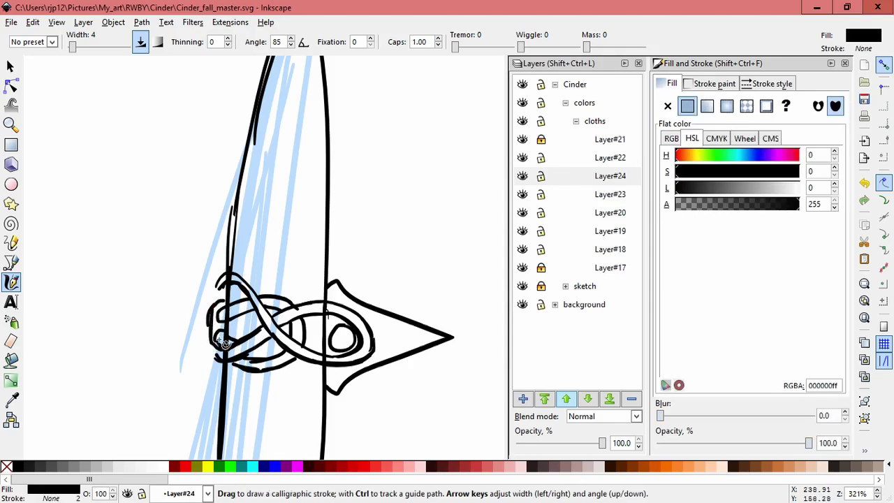
{"action": "key", "text": "s"}
{"action": "scroll", "coordinate": [363, 343], "scroll_direction": "down", "scroll_amount": 5}
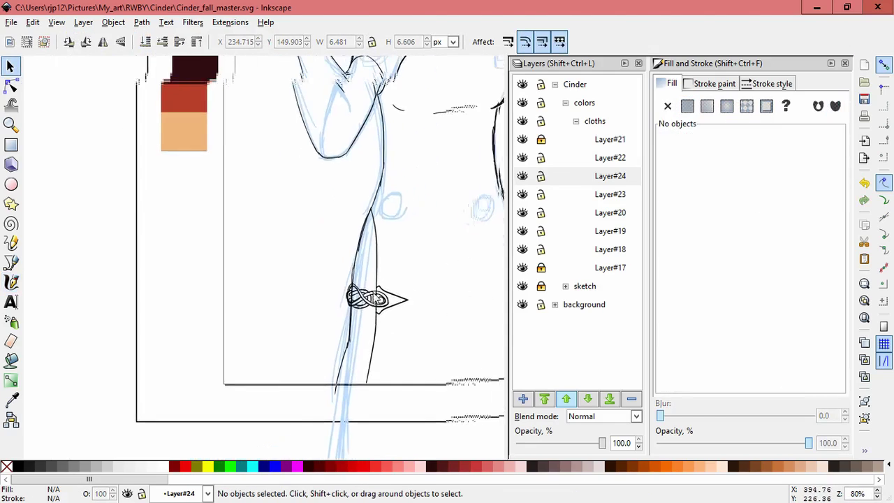
Step: Lock the lower layers and move the triangle strokes in place onto a new layer
{"action": "scroll", "coordinate": [358, 337], "scroll_direction": "up", "scroll_amount": 1}
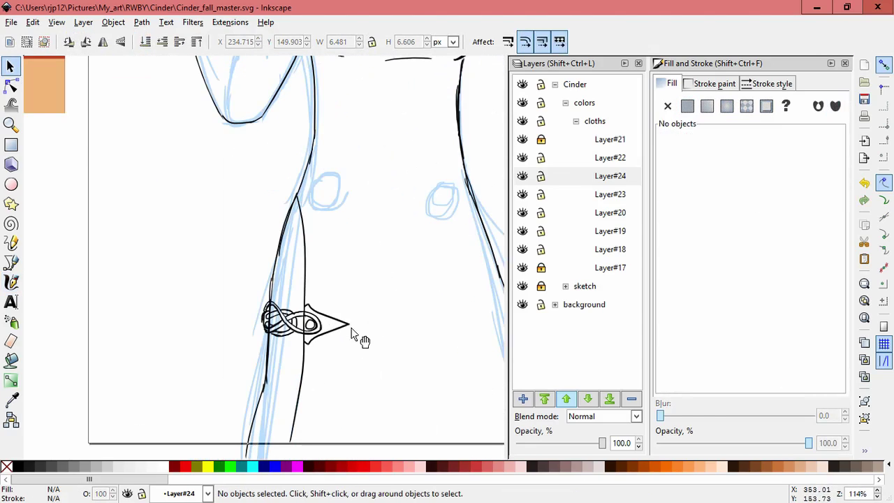
{"action": "left_click", "coordinate": [522, 213]}
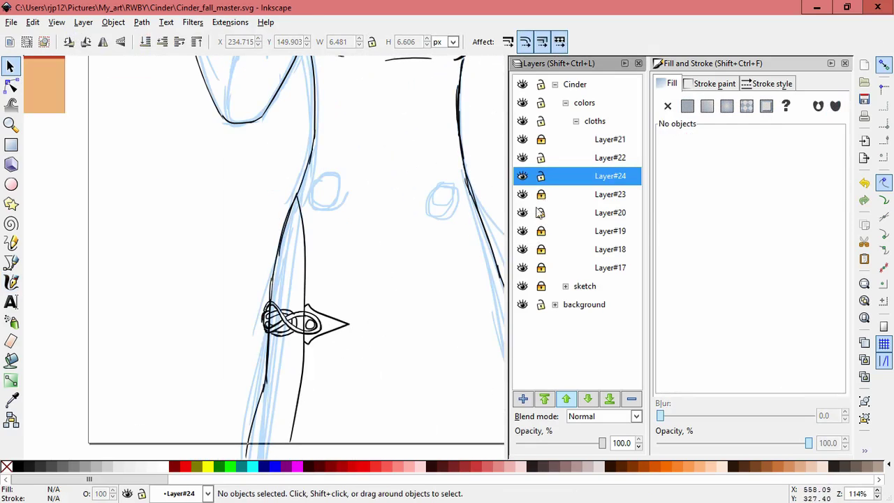
{"action": "scroll", "coordinate": [380, 337], "scroll_direction": "up", "scroll_amount": 2}
{"action": "left_click", "coordinate": [347, 321]}
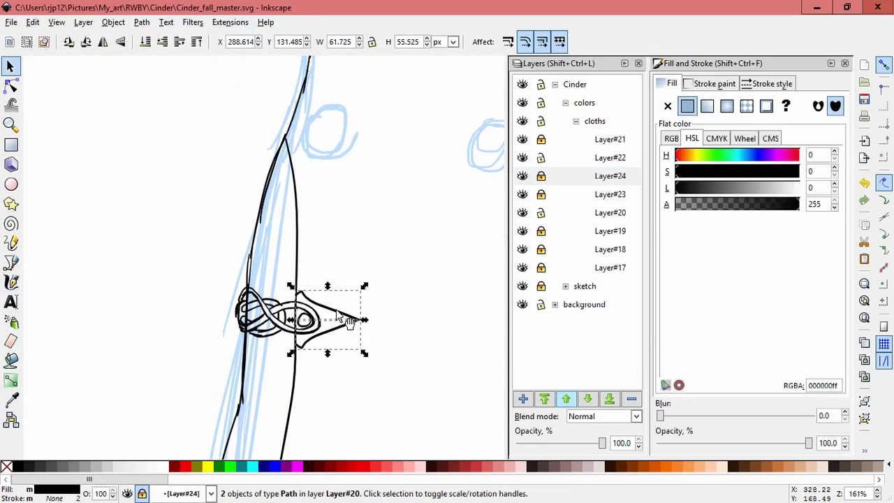
{"action": "key", "text": "ctrl+x"}
{"action": "key", "text": "ctrl+shift+n"}
{"action": "key", "text": "Return"}
{"action": "key", "text": "ctrl+alt+v"}
{"action": "key", "text": "Escape"}
Step: Nudge the triangle snugly against the knot and rotate it to line up its tip
{"action": "scroll", "coordinate": [375, 345], "scroll_direction": "down", "scroll_amount": 2}
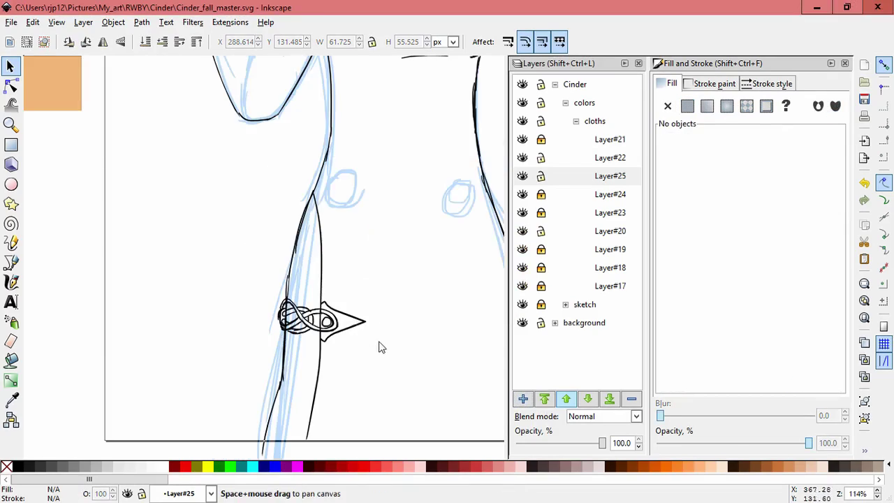
{"action": "scroll", "coordinate": [374, 345], "scroll_direction": "up", "scroll_amount": 2}
{"action": "left_click", "coordinate": [354, 329]}
{"action": "left_click_drag", "start_coordinate": [328, 325], "coordinate": [333, 325]}
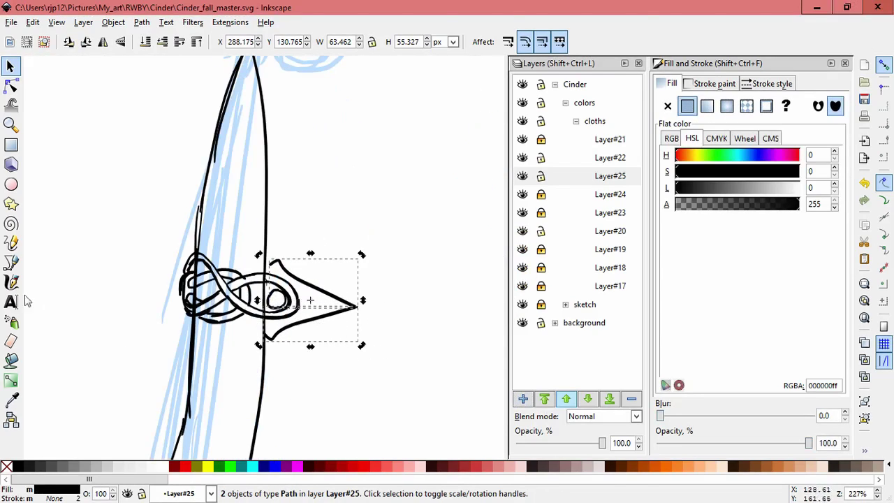
{"action": "key", "text": "c"}
{"action": "scroll", "coordinate": [306, 332], "scroll_direction": "up", "scroll_amount": 1}
{"action": "key", "text": "s"}
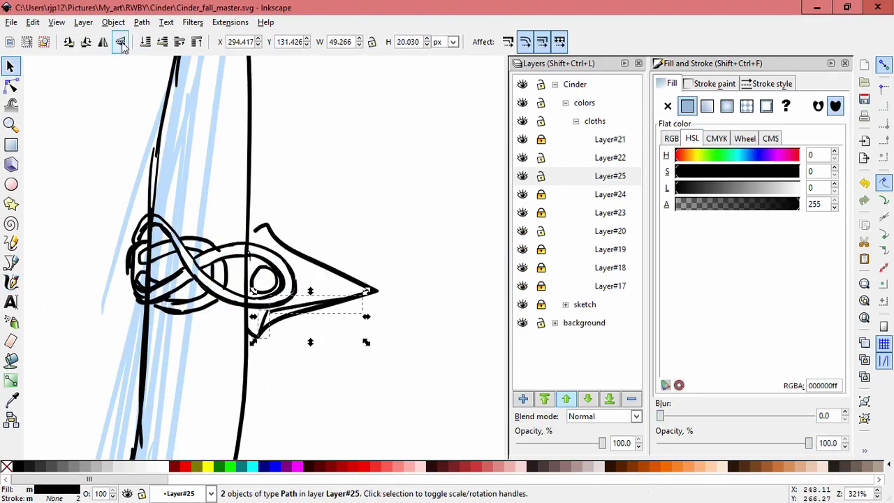
{"action": "left_click_drag", "start_coordinate": [312, 282], "coordinate": [307, 274]}
{"action": "left_click_drag", "start_coordinate": [368, 295], "coordinate": [369, 294]}
{"action": "left_click", "coordinate": [356, 361]}
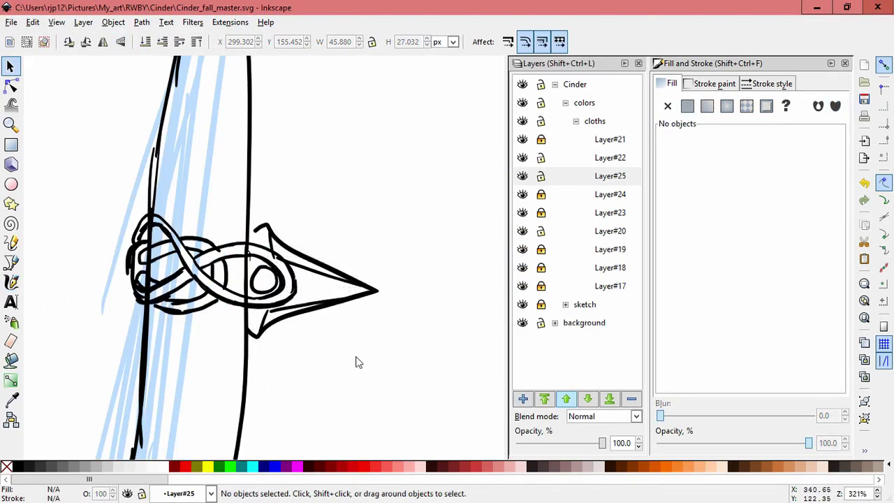
{"action": "scroll", "coordinate": [348, 352], "scroll_direction": "down", "scroll_amount": 4}
Step: Group the ornament strokes and stamp a widened copy lower down the arm
{"action": "left_click_drag", "start_coordinate": [340, 342], "coordinate": [177, 275]}
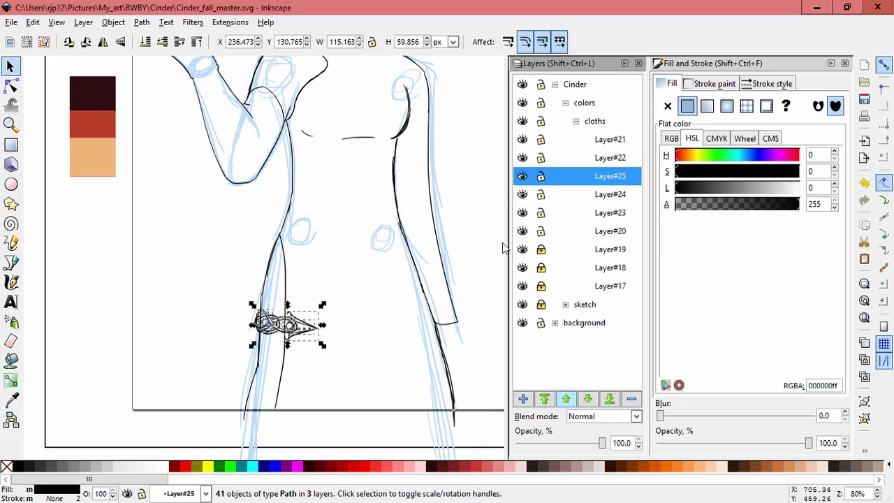
{"action": "key", "text": "ctrl+g"}
{"action": "left_click_drag", "start_coordinate": [318, 347], "coordinate": [320, 387]}
{"action": "key", "text": "space"}
{"action": "left_click", "coordinate": [239, 401]}
{"action": "left_click", "coordinate": [342, 281]}
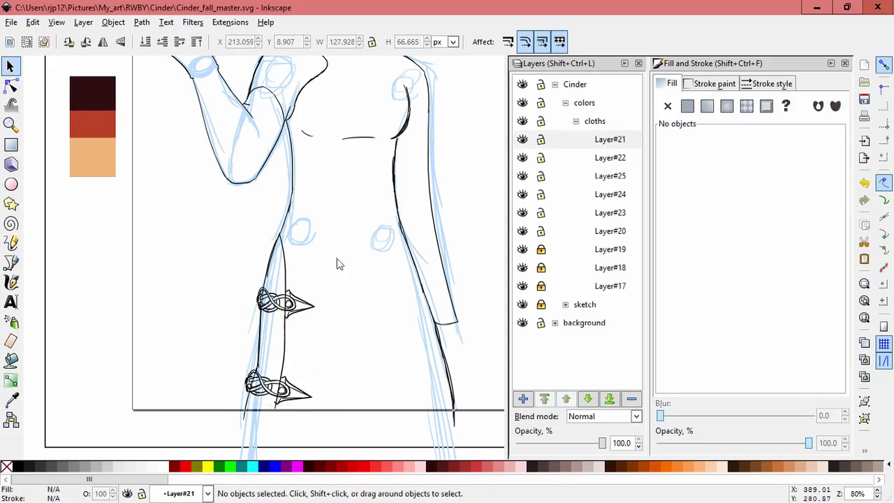
Step: Add a new layer and begin a pointed stroke above the upper ornament
{"action": "left_click", "coordinate": [522, 398]}
{"action": "left_click", "coordinate": [491, 297]}
{"action": "key", "text": "c"}
{"action": "scroll", "coordinate": [305, 258], "scroll_direction": "up", "scroll_amount": 2}
{"action": "scroll", "coordinate": [232, 281], "scroll_direction": "up", "scroll_amount": 1}
{"action": "left_click_drag", "start_coordinate": [250, 185], "coordinate": [257, 234]}
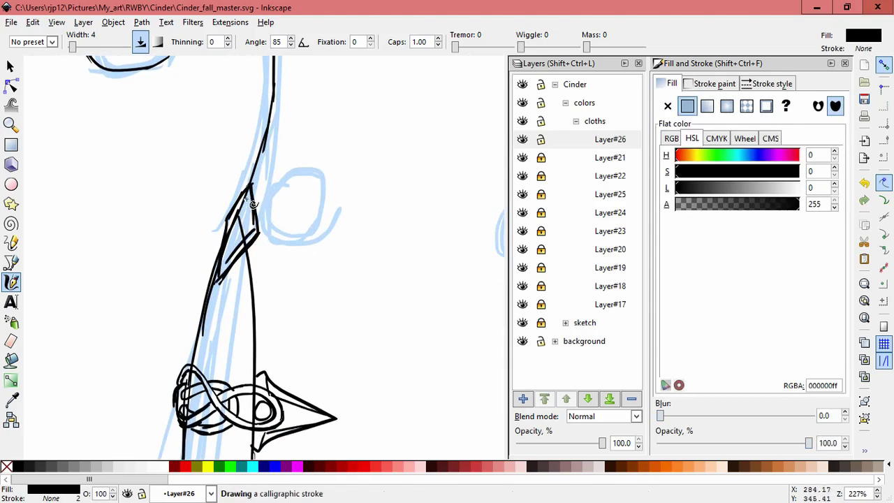
Step: Ink another calligraphic line down the tall pointed piece above the upper ornament
{"action": "key", "text": "Escape"}
{"action": "scroll", "coordinate": [247, 199], "scroll_direction": "up", "scroll_amount": 1}
{"action": "mouse_move", "coordinate": [247, 240]}
{"action": "left_mouse_down"}
{"action": "mouse_move", "coordinate": [237, 175]}
{"action": "mouse_move", "coordinate": [248, 196]}
{"action": "left_mouse_up"}
{"action": "key", "text": "s"}
{"action": "key", "text": "Escape"}
{"action": "key", "text": "c"}
{"action": "left_click_drag", "start_coordinate": [209, 224], "coordinate": [202, 302]}
Step: On a new layer above Layer#26, add more strokes and inner facet lines to the pointed piece
{"action": "key", "text": "shift+ctrl+n"}
{"action": "key", "text": "Return"}
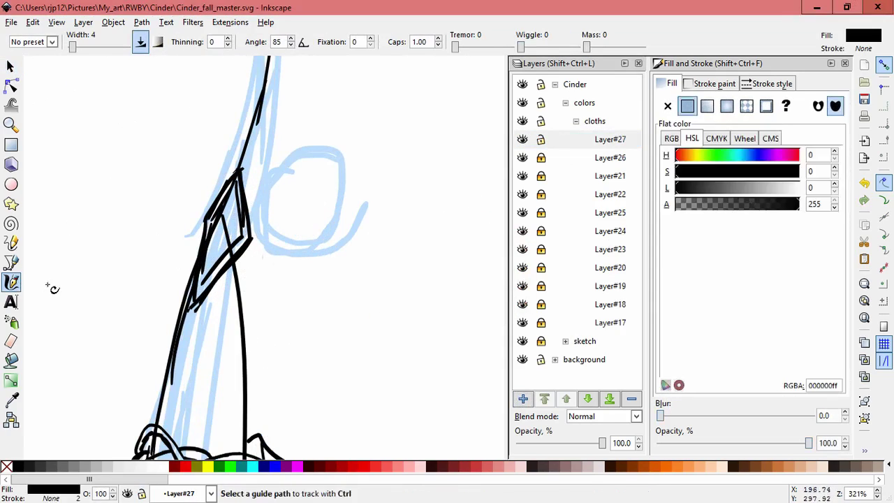
{"action": "scroll", "coordinate": [198, 359], "scroll_direction": "down", "scroll_amount": 2}
{"action": "scroll", "coordinate": [198, 359], "scroll_direction": "left", "scroll_amount": 1}
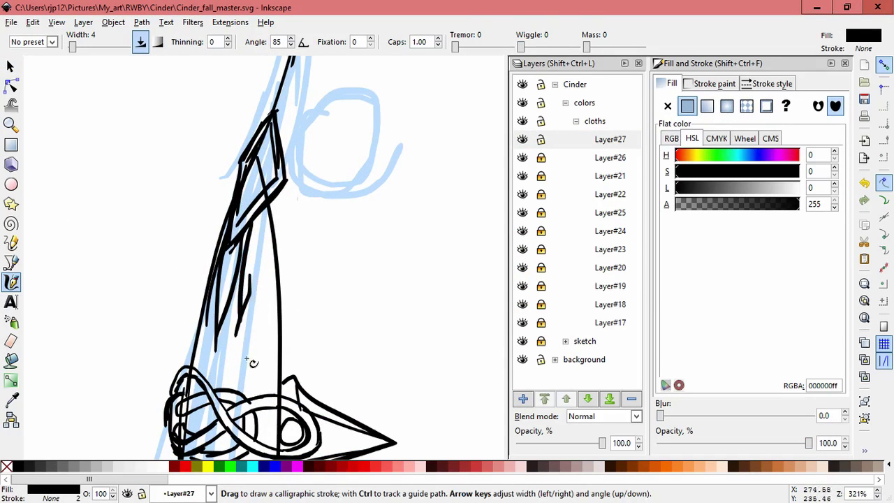
{"action": "left_click_drag", "start_coordinate": [274, 220], "coordinate": [278, 252]}
{"action": "left_click_drag", "start_coordinate": [199, 304], "coordinate": [216, 215]}
Step: Nudge the new pointed-piece strokes slightly into place and deselect everything
{"action": "key", "text": "ctrl+a"}
{"action": "scroll", "coordinate": [394, 243], "scroll_direction": "down", "scroll_amount": 3}
{"action": "key", "text": "s"}
{"action": "scroll", "coordinate": [335, 306], "scroll_direction": "up", "scroll_amount": 2}
{"action": "left_click_drag", "start_coordinate": [308, 249], "coordinate": [310, 246]}
{"action": "key", "text": "Escape"}
{"action": "scroll", "coordinate": [409, 335], "scroll_direction": "down", "scroll_amount": 4}
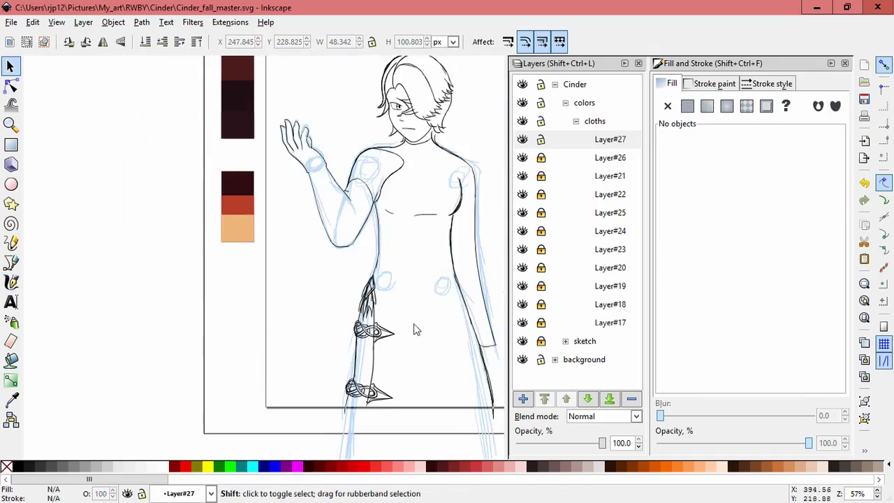
{"action": "scroll", "coordinate": [429, 259], "scroll_direction": "down", "scroll_amount": 2}
{"action": "scroll", "coordinate": [415, 269], "scroll_direction": "up", "scroll_amount": 3}
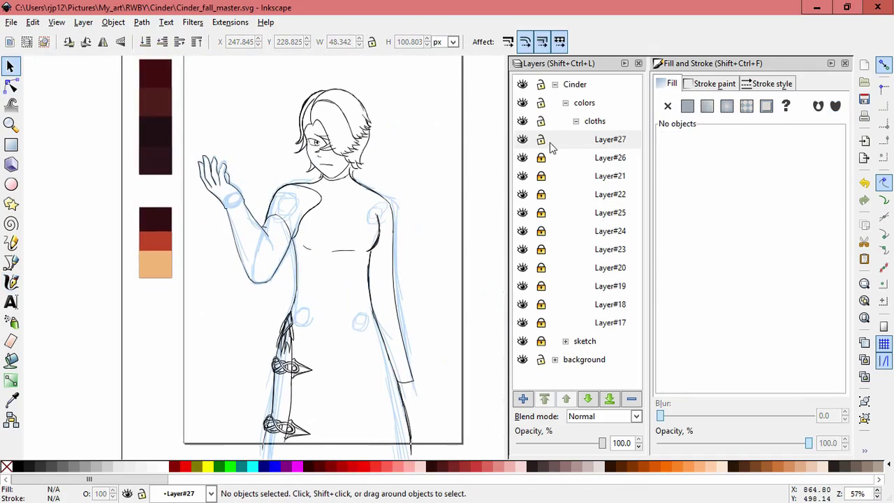
Step: On a new layer above Layer#27, ink a small arc on the shoulder
{"action": "key", "text": "ctrl+shift+n"}
{"action": "key", "text": "Return"}
{"action": "key", "text": "c"}
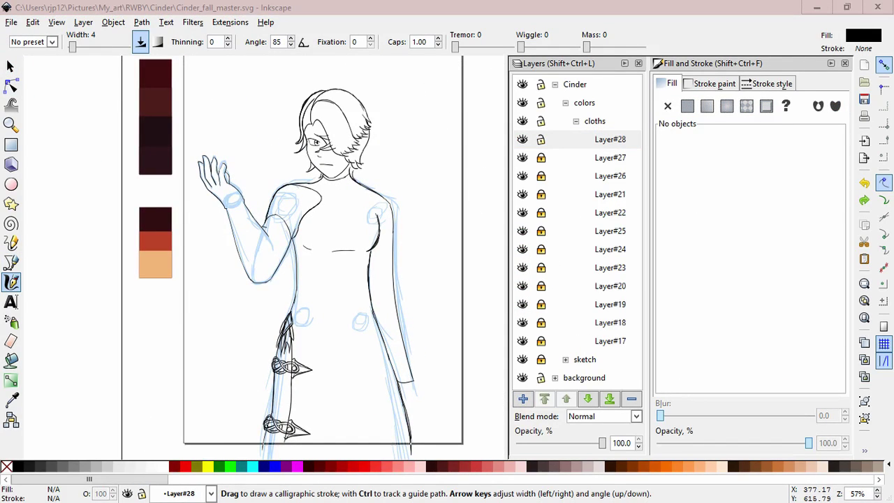
{"action": "scroll", "coordinate": [336, 203], "scroll_direction": "up", "scroll_amount": 4}
{"action": "mouse_move", "coordinate": [221, 177]}
{"action": "left_mouse_down"}
{"action": "mouse_move", "coordinate": [199, 165]}
{"action": "mouse_move", "coordinate": [170, 180]}
{"action": "mouse_move", "coordinate": [235, 115]}
{"action": "mouse_move", "coordinate": [258, 133]}
{"action": "mouse_move", "coordinate": [245, 143]}
{"action": "mouse_move", "coordinate": [230, 135]}
{"action": "mouse_move", "coordinate": [218, 197]}
{"action": "mouse_move", "coordinate": [245, 230]}
{"action": "left_mouse_up"}
Step: Scale and skew the strokes around the head, then delete the old curl strokes
{"action": "scroll", "coordinate": [259, 292], "scroll_direction": "down", "scroll_amount": 3}
{"action": "scroll", "coordinate": [259, 292], "scroll_direction": "up", "scroll_amount": 3}
{"action": "key", "text": "s"}
{"action": "left_click_drag", "start_coordinate": [123, 103], "coordinate": [279, 269]}
{"action": "left_click_drag", "start_coordinate": [280, 228], "coordinate": [251, 264]}
{"action": "key", "text": "Escape"}
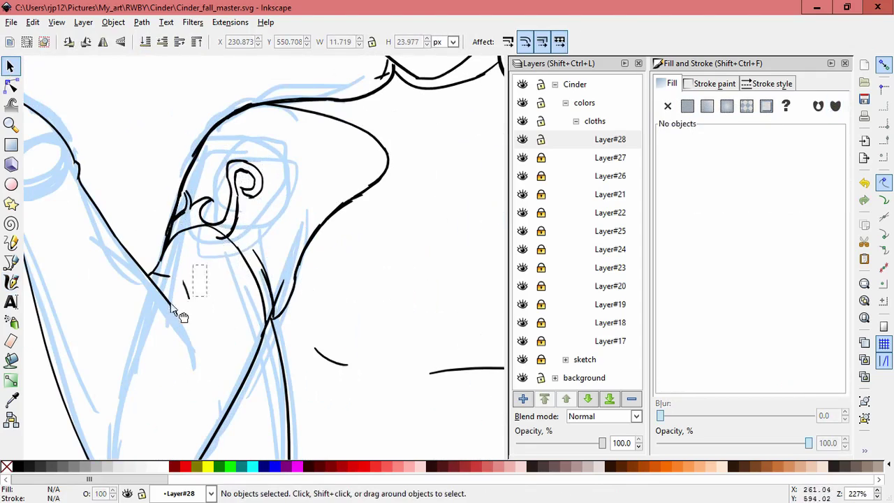
{"action": "left_click_drag", "start_coordinate": [180, 316], "coordinate": [282, 266]}
{"action": "key", "text": "Delete"}
Step: Ink the shoulder spiral, redrawing its curled inner stroke and joining the two small curls
{"action": "left_click", "coordinate": [11, 282]}
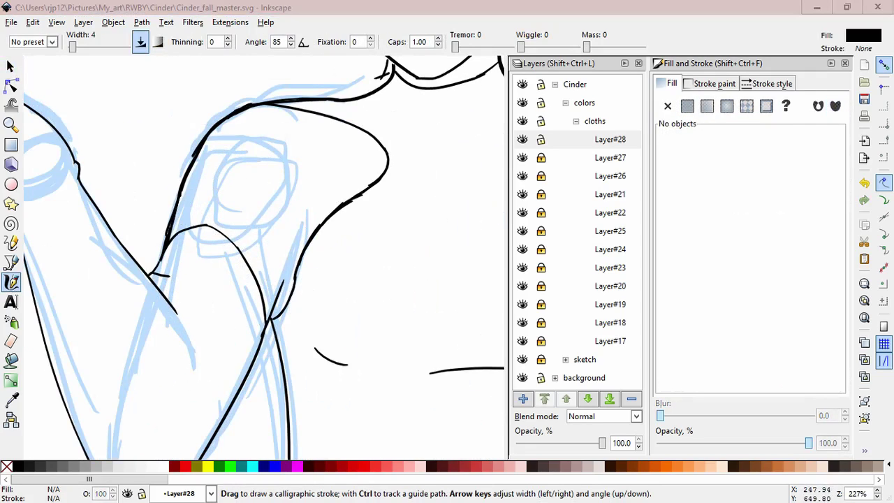
{"action": "scroll", "coordinate": [250, 192], "scroll_direction": "up", "scroll_amount": 1}
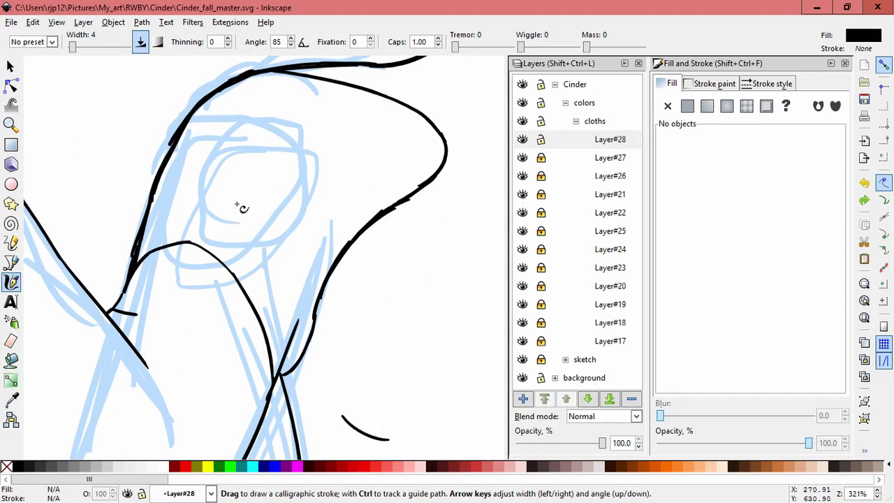
{"action": "left_click_drag", "start_coordinate": [249, 237], "coordinate": [290, 137]}
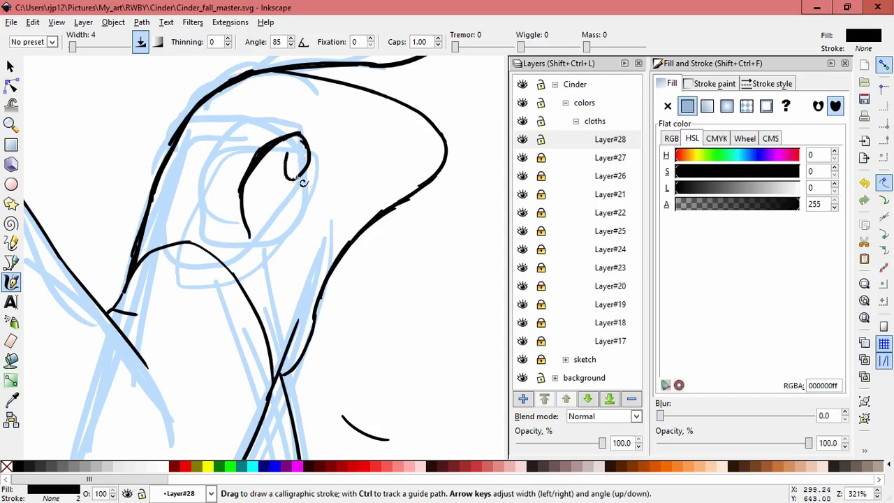
{"action": "key", "text": "space"}
{"action": "key", "text": "Delete"}
{"action": "left_click_drag", "start_coordinate": [215, 159], "coordinate": [266, 120]}
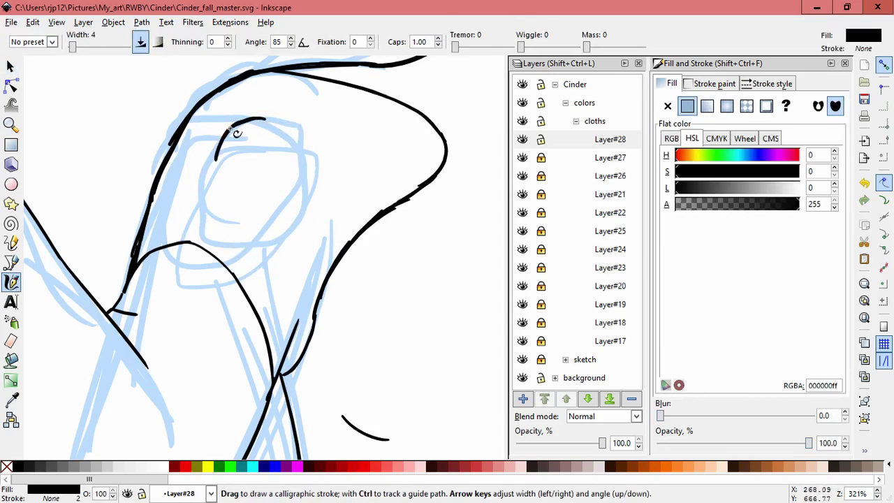
{"action": "key", "text": "ctrl+z"}
{"action": "left_click_drag", "start_coordinate": [241, 159], "coordinate": [290, 162]}
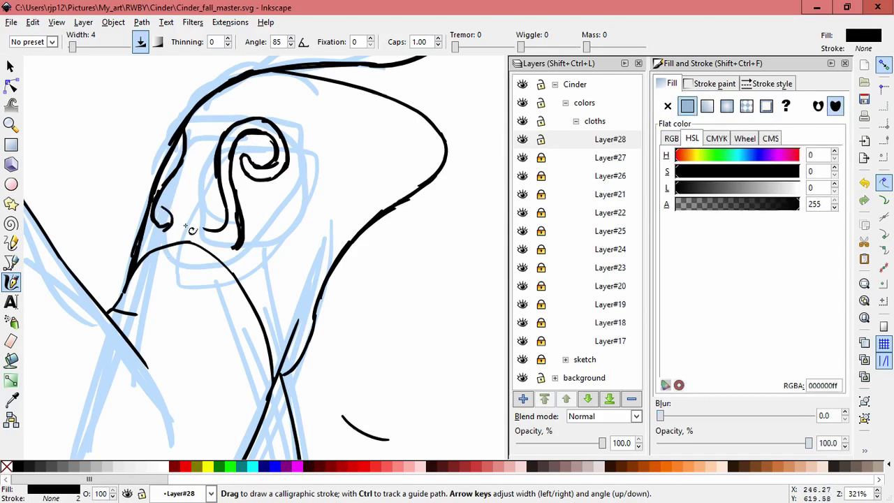
{"action": "left_click_drag", "start_coordinate": [179, 203], "coordinate": [204, 204]}
Step: Select and check the thin stroke beside the shoulder ornament
{"action": "scroll", "coordinate": [197, 174], "scroll_direction": "down", "scroll_amount": 1}
{"action": "scroll", "coordinate": [198, 175], "scroll_direction": "right", "scroll_amount": 1}
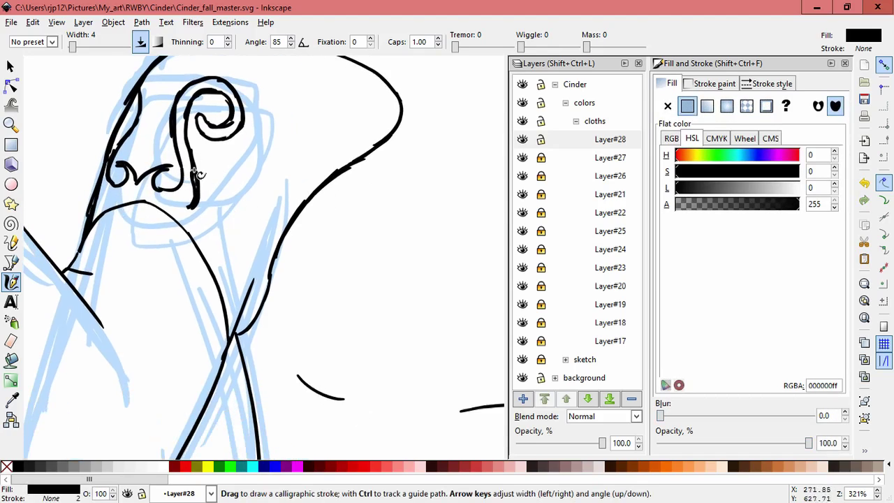
{"action": "scroll", "coordinate": [287, 174], "scroll_direction": "down", "scroll_amount": 5}
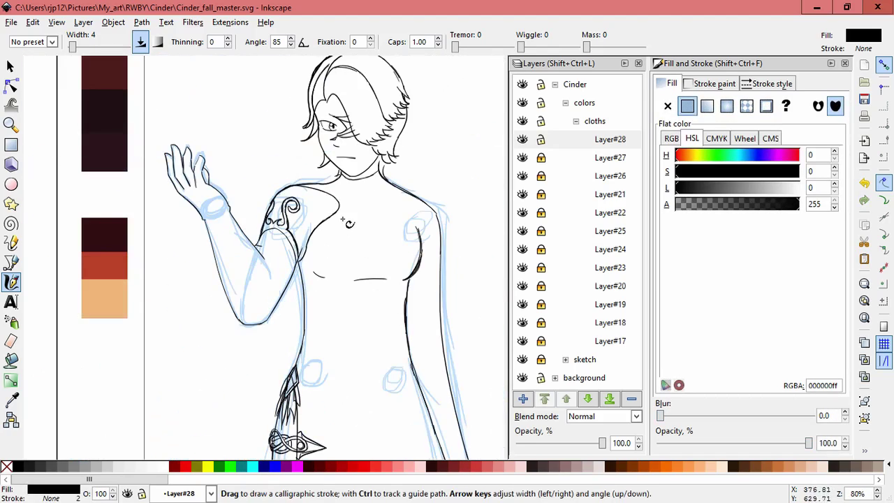
{"action": "scroll", "coordinate": [174, 174], "scroll_direction": "up", "scroll_amount": 4}
{"action": "left_click", "coordinate": [10, 65]}
{"action": "left_click", "coordinate": [192, 183]}
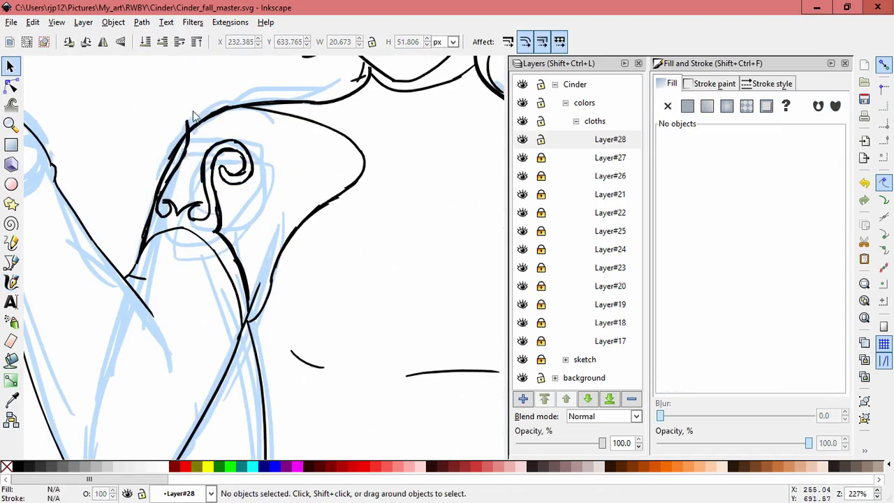
{"action": "scroll", "coordinate": [202, 126], "scroll_direction": "up", "scroll_amount": 2}
{"action": "left_click", "coordinate": [173, 132]}
{"action": "left_click", "coordinate": [179, 143]}
{"action": "left_click", "coordinate": [174, 150]}
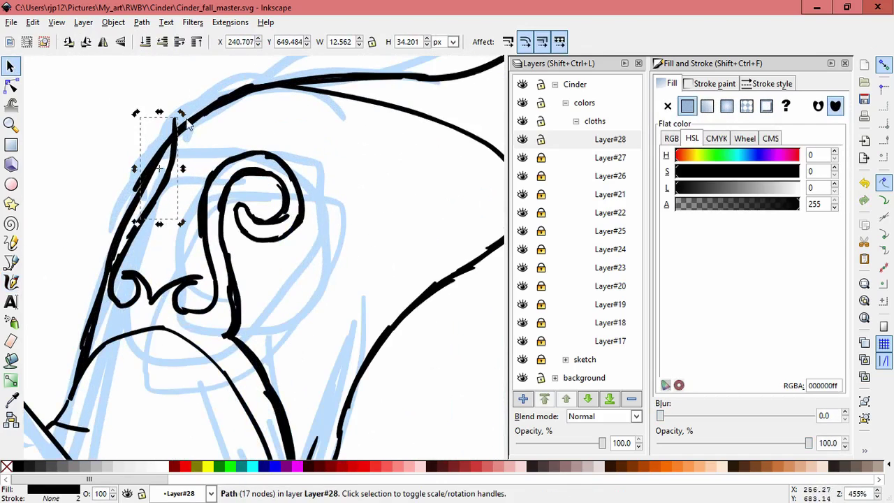
{"action": "key", "text": "Escape"}
Step: Nudge a stroke below the shoulder ornament slightly into place
{"action": "scroll", "coordinate": [335, 248], "scroll_direction": "down", "scroll_amount": 3}
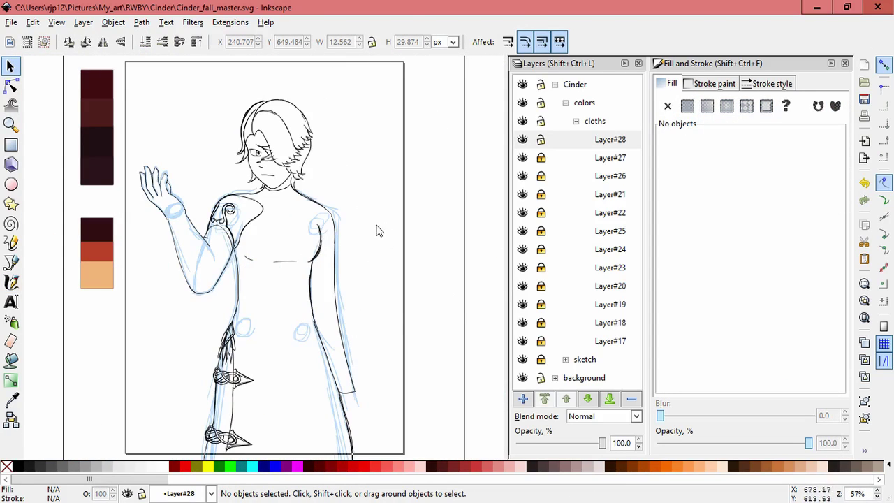
{"action": "scroll", "coordinate": [261, 292], "scroll_direction": "up", "scroll_amount": 3}
{"action": "left_click_drag", "start_coordinate": [136, 84], "coordinate": [224, 280]}
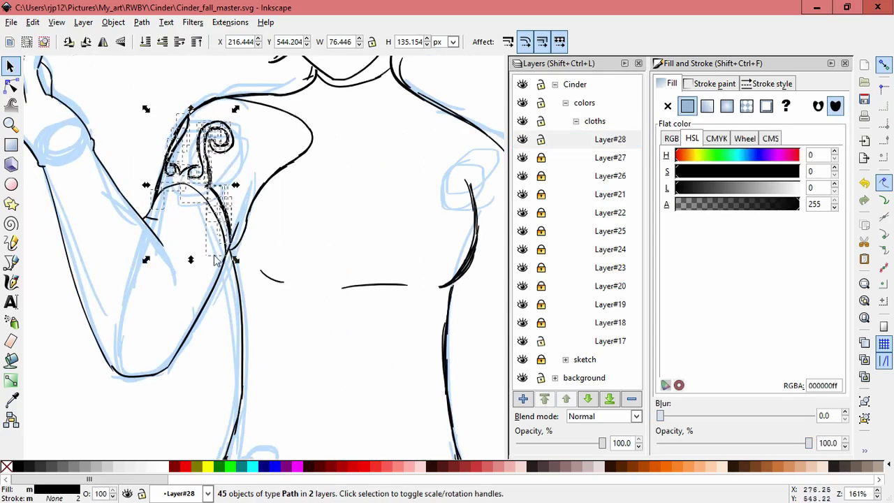
{"action": "left_click", "coordinate": [224, 266]}
{"action": "scroll", "coordinate": [223, 267], "scroll_direction": "up", "scroll_amount": 2}
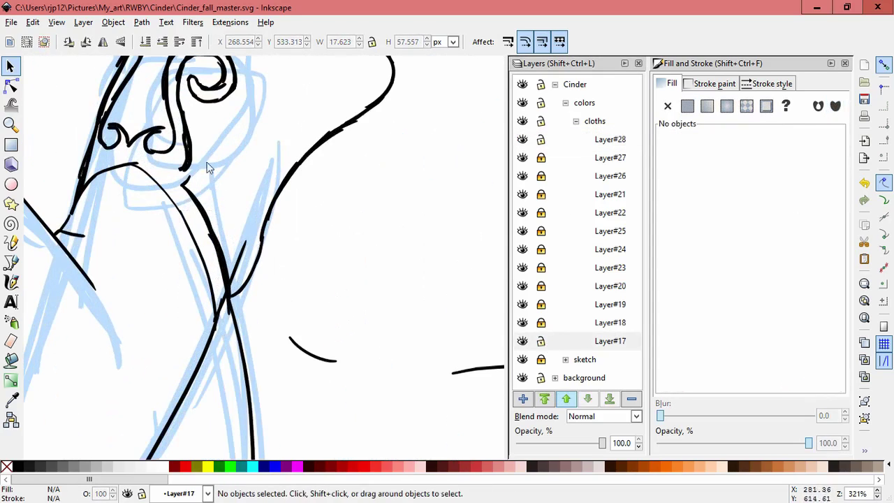
{"action": "left_click_drag", "start_coordinate": [187, 215], "coordinate": [190, 222]}
{"action": "key", "text": "Escape"}
{"action": "scroll", "coordinate": [315, 295], "scroll_direction": "down", "scroll_amount": 5}
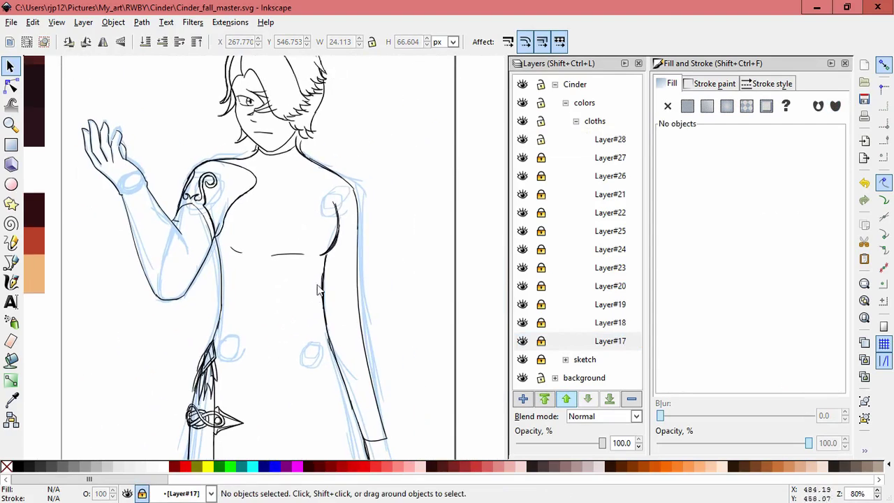
Step: Stretch the small stroke near the arm taller and skew it
{"action": "key", "text": "c"}
{"action": "scroll", "coordinate": [394, 235], "scroll_direction": "down", "scroll_amount": 1}
{"action": "scroll", "coordinate": [381, 231], "scroll_direction": "up", "scroll_amount": 2}
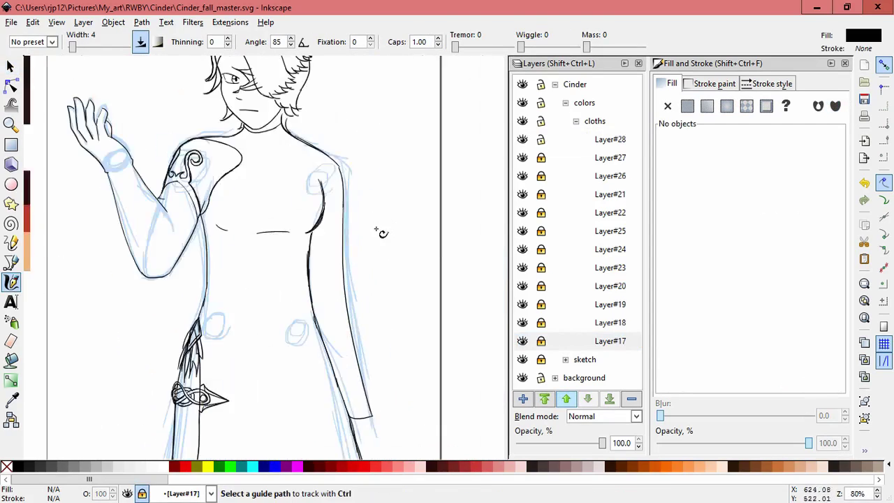
{"action": "key", "text": "s"}
{"action": "left_click_drag", "start_coordinate": [136, 190], "coordinate": [194, 261]}
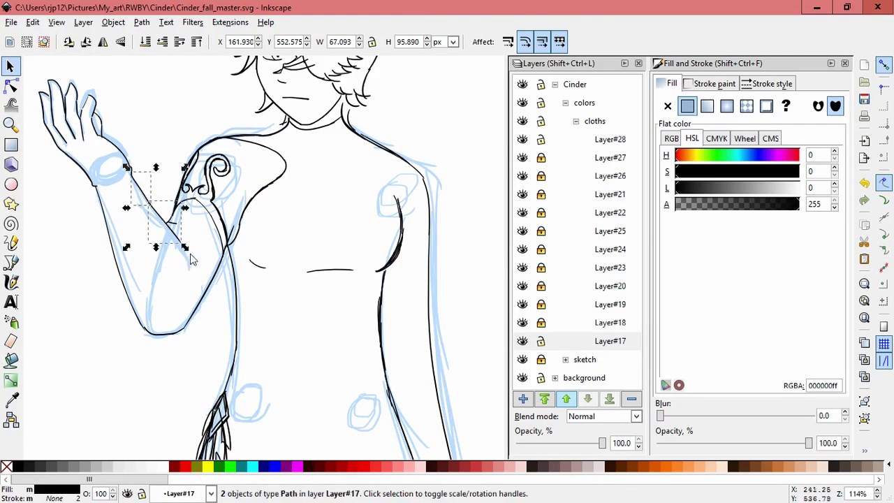
{"action": "scroll", "coordinate": [185, 242], "scroll_direction": "up", "scroll_amount": 5}
{"action": "left_click_drag", "start_coordinate": [135, 199], "coordinate": [123, 221]}
{"action": "left_click_drag", "start_coordinate": [152, 178], "coordinate": [186, 230]}
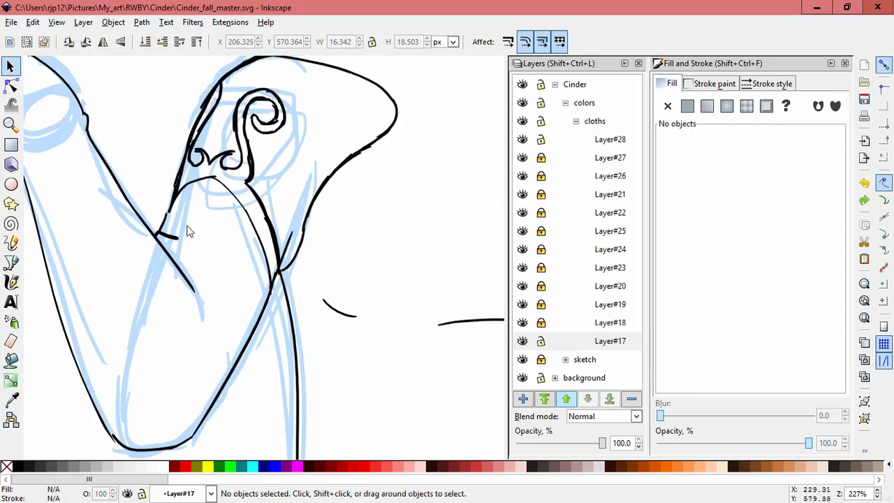
{"action": "left_click", "coordinate": [159, 227]}
{"action": "left_click", "coordinate": [207, 259]}
Step: Lock Layer#17 in the Layers panel
{"action": "scroll", "coordinate": [265, 299], "scroll_direction": "down", "scroll_amount": 5}
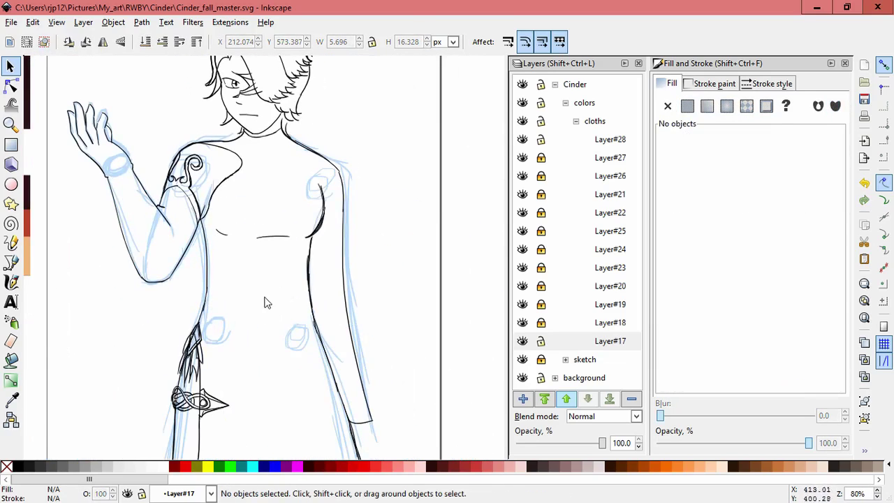
{"action": "scroll", "coordinate": [292, 338], "scroll_direction": "down", "scroll_amount": 2}
{"action": "left_click", "coordinate": [541, 340]}
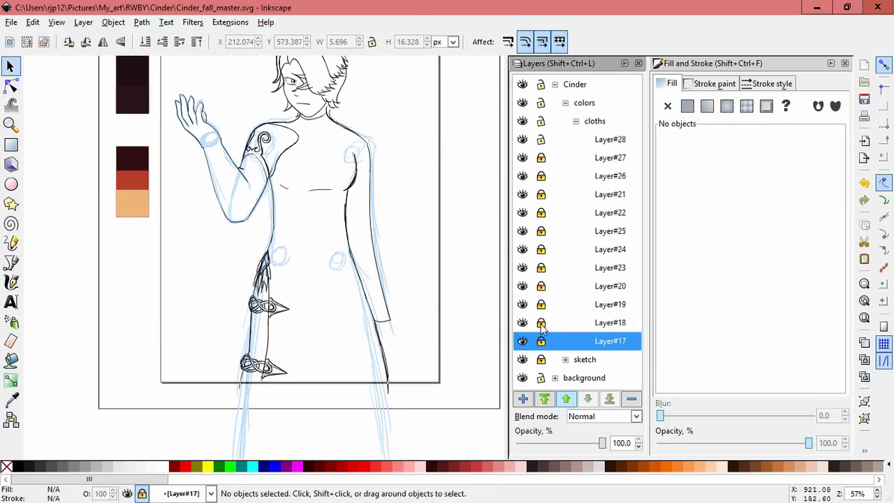
Step: Check the hip knots on Layer#21, hide it again, and delete the unused extra layers
{"action": "left_click", "coordinate": [523, 195]}
{"action": "left_click", "coordinate": [540, 194]}
{"action": "left_click_drag", "start_coordinate": [231, 224], "coordinate": [297, 377]}
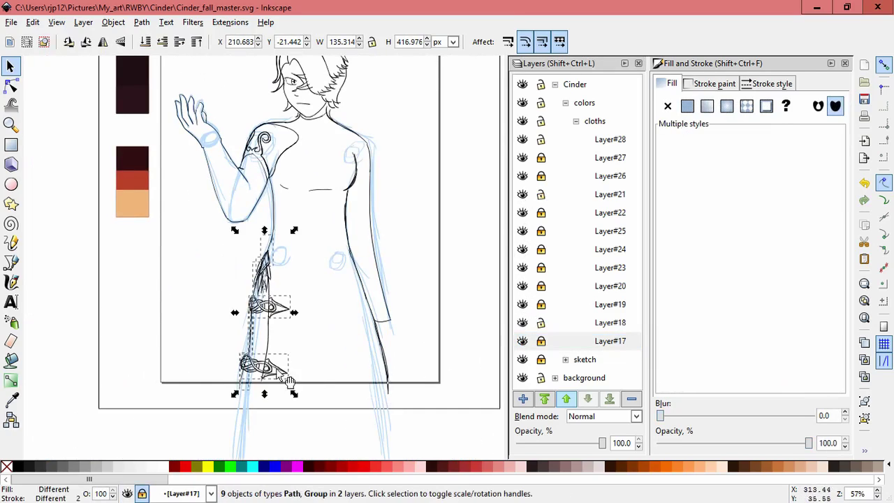
{"action": "left_click", "coordinate": [286, 379], "text": "shift"}
{"action": "left_click", "coordinate": [322, 341]}
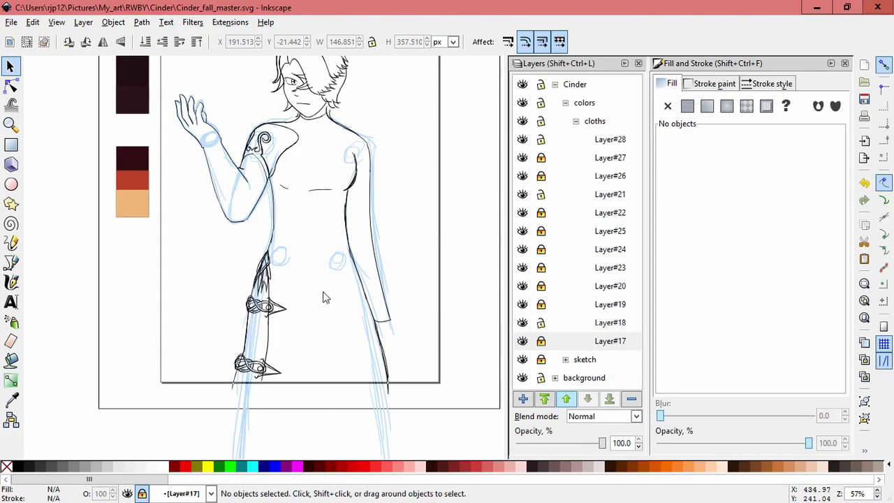
{"action": "left_click", "coordinate": [522, 194]}
{"action": "left_click", "coordinate": [527, 270]}
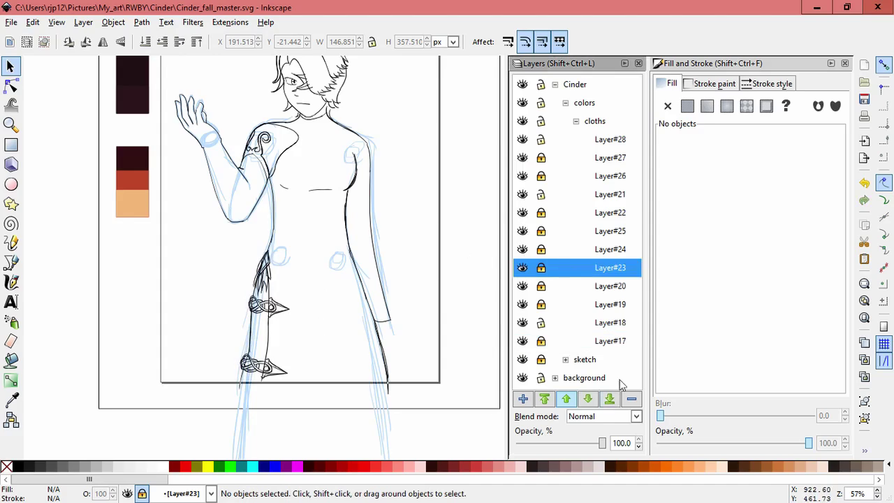
{"action": "key", "text": "Delete"}
{"action": "key", "text": "Delete"}
{"action": "key", "text": "Delete"}
{"action": "key", "text": "Delete"}
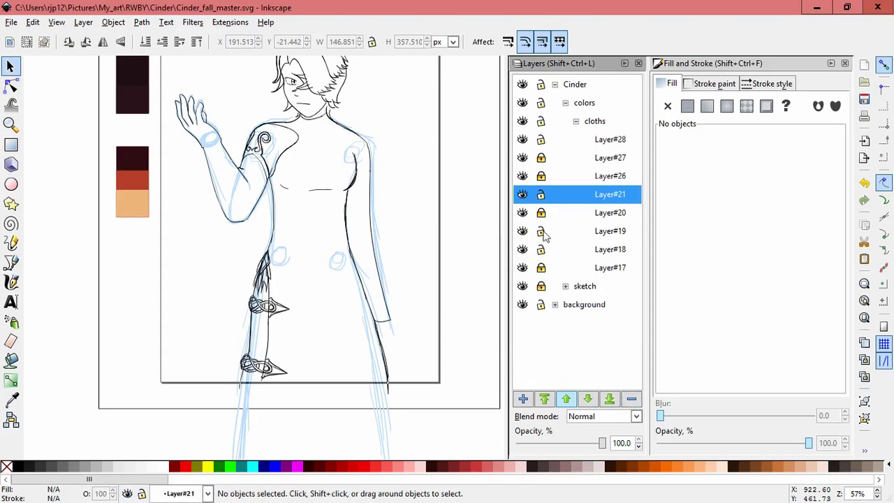
Step: Unlock Layer#19 and shift its knot ornaments slightly left
{"action": "left_click", "coordinate": [541, 231]}
{"action": "left_click_drag", "start_coordinate": [315, 241], "coordinate": [224, 401]}
{"action": "left_click_drag", "start_coordinate": [266, 307], "coordinate": [260, 307]}
{"action": "left_click", "coordinate": [363, 331]}
{"action": "scroll", "coordinate": [411, 276], "scroll_direction": "up", "scroll_amount": 2}
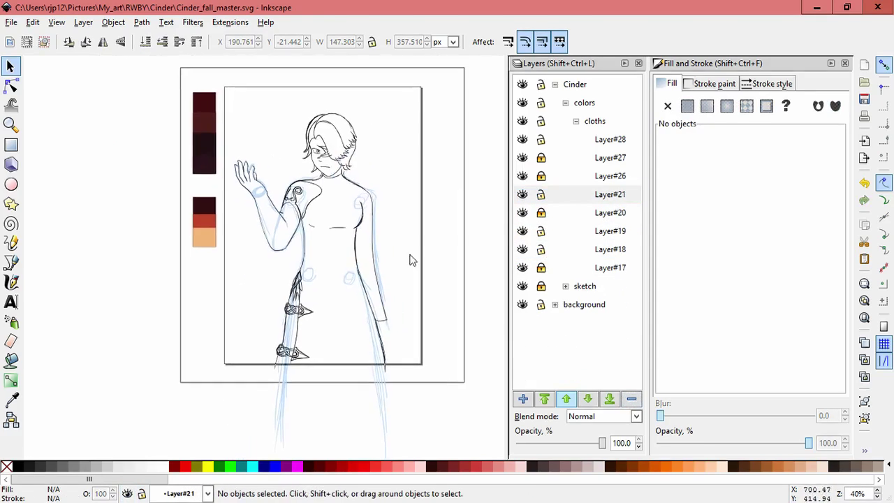
{"action": "scroll", "coordinate": [405, 368], "scroll_direction": "down", "scroll_amount": 2}
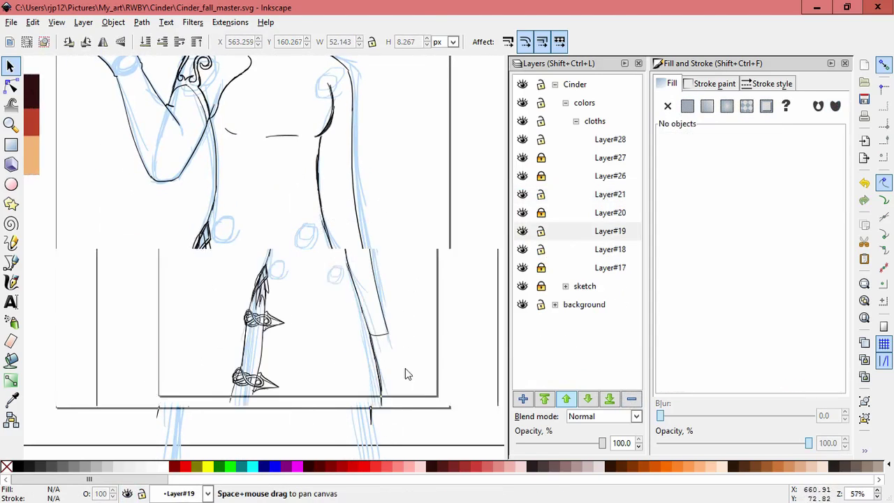
Step: Make Layer#28 the current layer and add a new layer above it
{"action": "left_click", "coordinate": [574, 231]}
{"action": "left_click", "coordinate": [566, 286]}
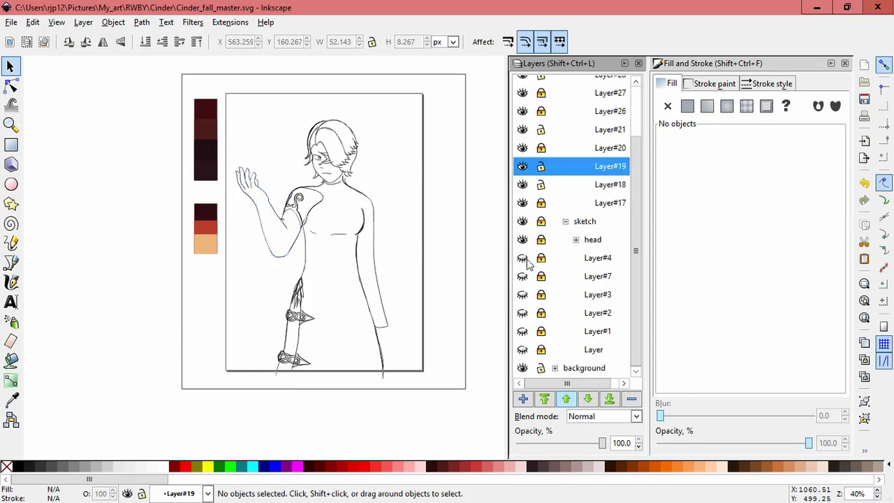
{"action": "scroll", "coordinate": [572, 210], "scroll_direction": "up", "scroll_amount": 3}
{"action": "left_click", "coordinate": [600, 140]}
{"action": "left_click", "coordinate": [523, 399]}
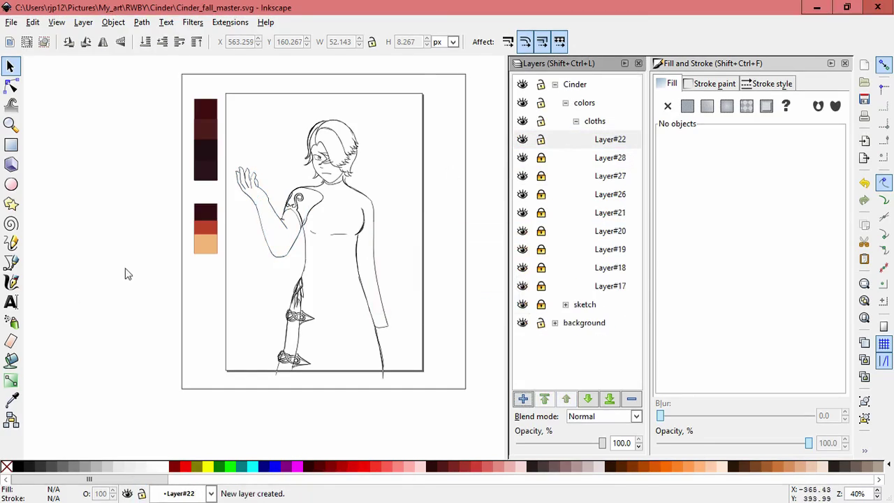
Step: Paste the shoulder strokes in place on Layer#22 and move the copy right and down
{"action": "key", "text": "c"}
{"action": "scroll", "coordinate": [286, 220], "scroll_direction": "up", "scroll_amount": 4}
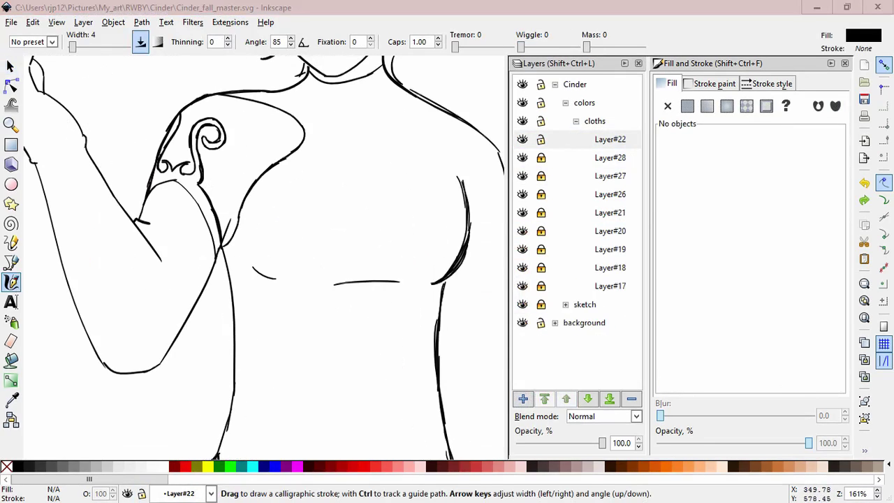
{"action": "scroll", "coordinate": [276, 238], "scroll_direction": "up", "scroll_amount": 1}
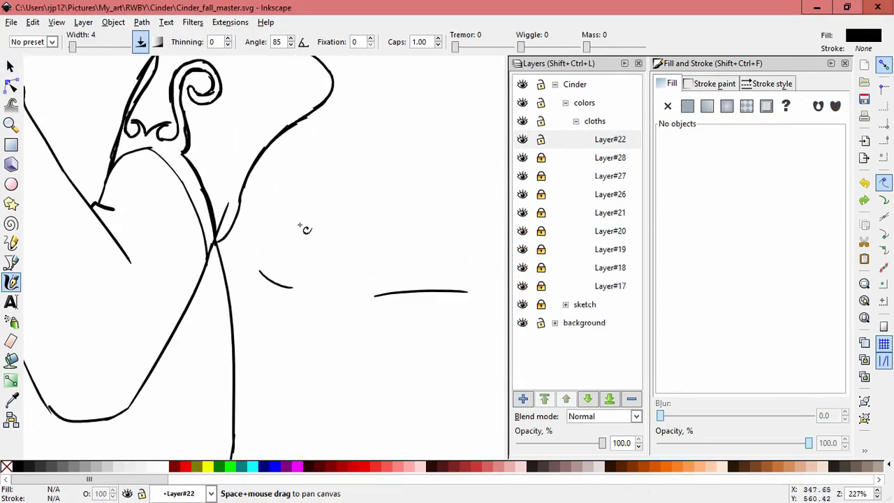
{"action": "scroll", "coordinate": [300, 235], "scroll_direction": "up", "scroll_amount": 4}
{"action": "key", "text": "s"}
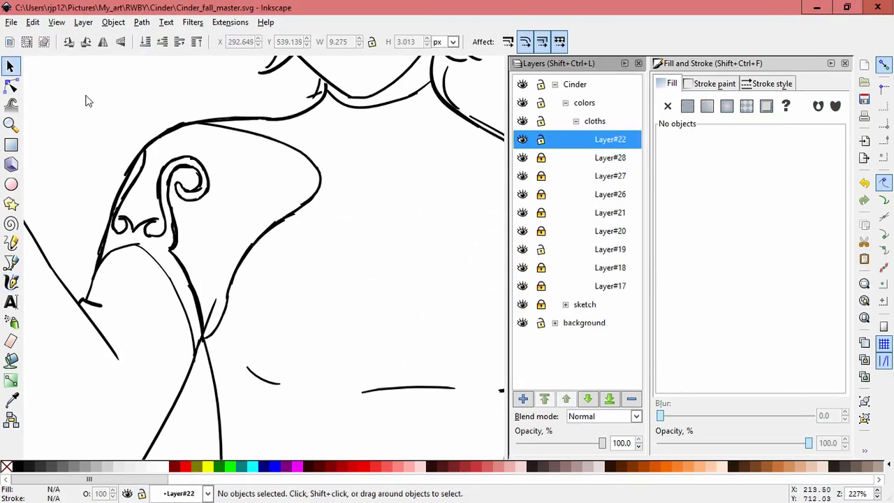
{"action": "left_click_drag", "start_coordinate": [110, 114], "coordinate": [318, 336]}
{"action": "left_click", "coordinate": [32, 22]}
{"action": "left_click", "coordinate": [56, 138]}
{"action": "left_click_drag", "start_coordinate": [329, 184], "coordinate": [510, 232]}
Step: Adjust the outer shoulder stroke and reposition the 14-object group
{"action": "left_click", "coordinate": [373, 267]}
{"action": "left_click_drag", "start_coordinate": [333, 248], "coordinate": [339, 210]}
{"action": "mouse_move", "coordinate": [338, 178]}
{"action": "left_mouse_down"}
{"action": "mouse_move", "coordinate": [461, 174]}
{"action": "mouse_move", "coordinate": [301, 203]}
{"action": "mouse_move", "coordinate": [333, 193]}
{"action": "left_mouse_up"}
{"action": "left_click", "coordinate": [318, 188]}
{"action": "left_click", "coordinate": [343, 179]}
{"action": "left_click", "coordinate": [314, 128]}
{"action": "key", "text": "w"}
{"action": "scroll", "coordinate": [249, 175], "scroll_direction": "up", "scroll_amount": 1}
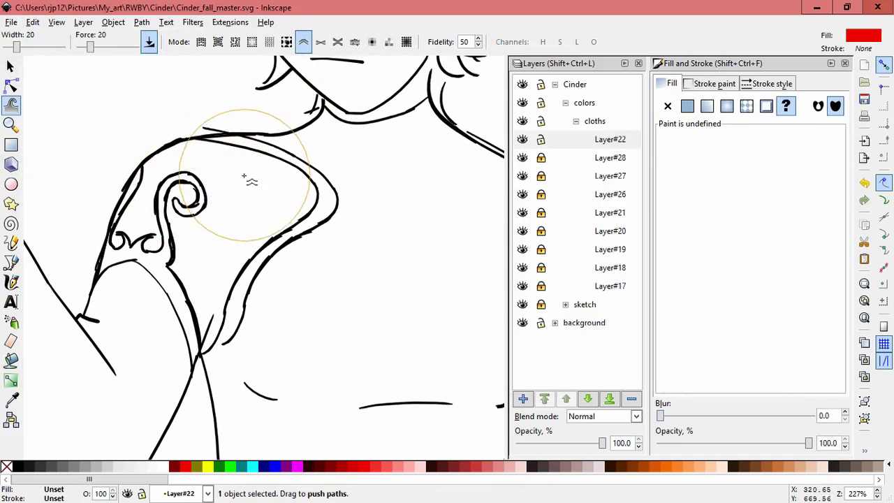
{"action": "key", "text": "s"}
{"action": "left_click_drag", "start_coordinate": [303, 241], "coordinate": [279, 244]}
Step: Ungroup the collar, flatten its top paths vertically, and narrow the collar path from the side
{"action": "key", "text": "ctrl+shift+g"}
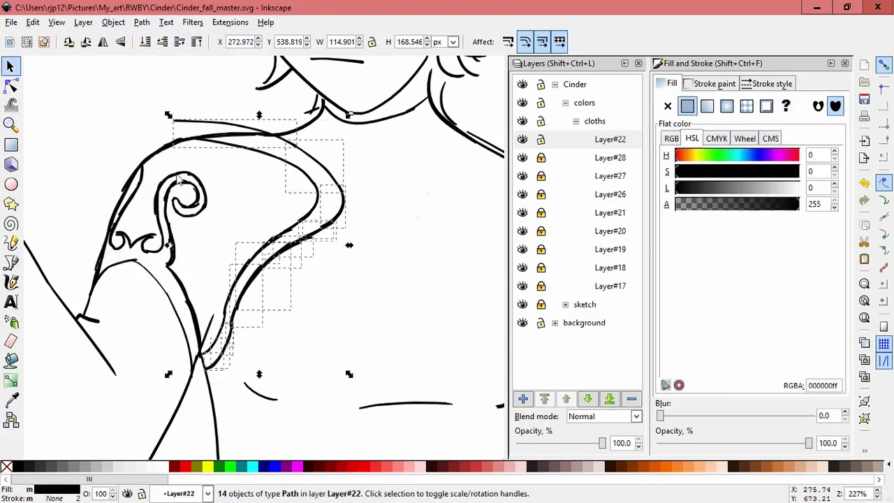
{"action": "left_click_drag", "start_coordinate": [161, 105], "coordinate": [356, 150]}
{"action": "left_click_drag", "start_coordinate": [260, 115], "coordinate": [259, 128]}
{"action": "key", "text": "Escape"}
{"action": "left_click", "coordinate": [185, 133]}
{"action": "left_click_drag", "start_coordinate": [199, 142], "coordinate": [349, 194]}
{"action": "key", "text": "Escape"}
Step: Ink two black strokes below the collar forming the V-shaped notch
{"action": "scroll", "coordinate": [401, 270], "scroll_direction": "down", "scroll_amount": 1}
{"action": "scroll", "coordinate": [401, 270], "scroll_direction": "up", "scroll_amount": 2}
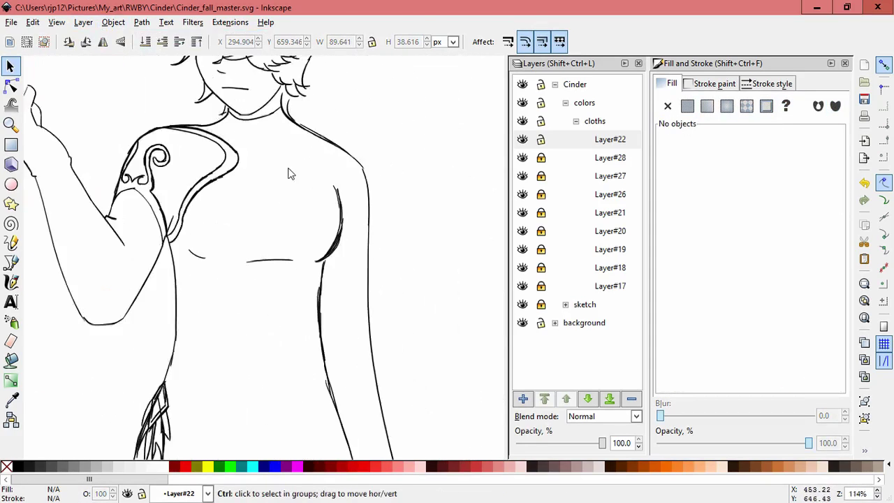
{"action": "left_click", "coordinate": [11, 282]}
{"action": "mouse_move", "coordinate": [358, 178]}
{"action": "left_mouse_down"}
{"action": "mouse_move", "coordinate": [289, 205]}
{"action": "mouse_move", "coordinate": [214, 170]}
{"action": "mouse_move", "coordinate": [287, 229]}
{"action": "left_mouse_up"}
{"action": "scroll", "coordinate": [290, 260], "scroll_direction": "down", "scroll_amount": 2}
{"action": "scroll", "coordinate": [265, 181], "scroll_direction": "right", "scroll_amount": 1}
{"action": "mouse_move", "coordinate": [312, 172]}
{"action": "left_mouse_down"}
{"action": "mouse_move", "coordinate": [284, 257]}
{"action": "mouse_move", "coordinate": [306, 232]}
{"action": "left_mouse_up"}
Step: Extend the shoulder line with a short calligraphy stroke and select the tiny stroke to resize
{"action": "scroll", "coordinate": [357, 259], "scroll_direction": "right", "scroll_amount": 1}
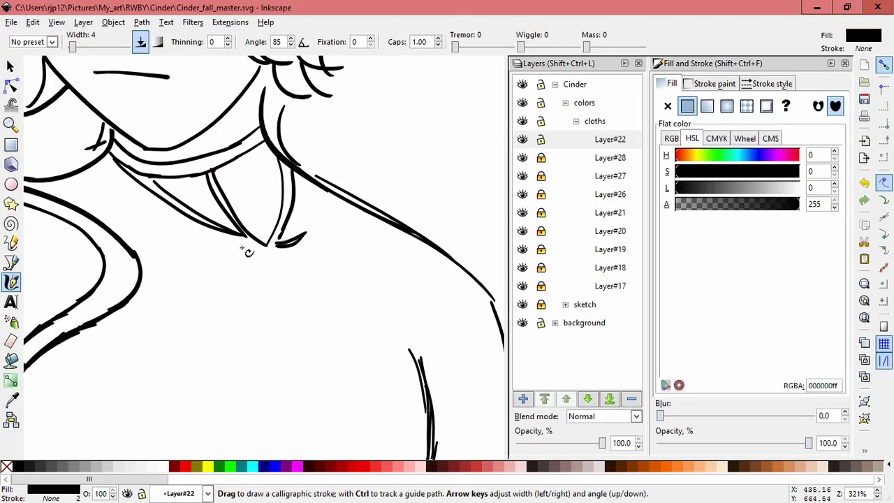
{"action": "mouse_move", "coordinate": [328, 284]}
{"action": "left_mouse_down"}
{"action": "mouse_move", "coordinate": [362, 293]}
{"action": "mouse_move", "coordinate": [375, 282]}
{"action": "mouse_move", "coordinate": [324, 283]}
{"action": "left_mouse_up"}
{"action": "key", "text": "s"}
{"action": "left_click", "coordinate": [361, 289]}
{"action": "key", "text": "Escape"}
{"action": "scroll", "coordinate": [35, 290], "scroll_direction": "right", "scroll_amount": 1}
{"action": "left_click", "coordinate": [11, 282]}
Step: Move the three curl paths below the collar and nudge the small curl stroke into place
{"action": "key", "text": "s"}
{"action": "left_click_drag", "start_coordinate": [202, 237], "coordinate": [299, 328]}
{"action": "left_click_drag", "start_coordinate": [328, 301], "coordinate": [349, 319]}
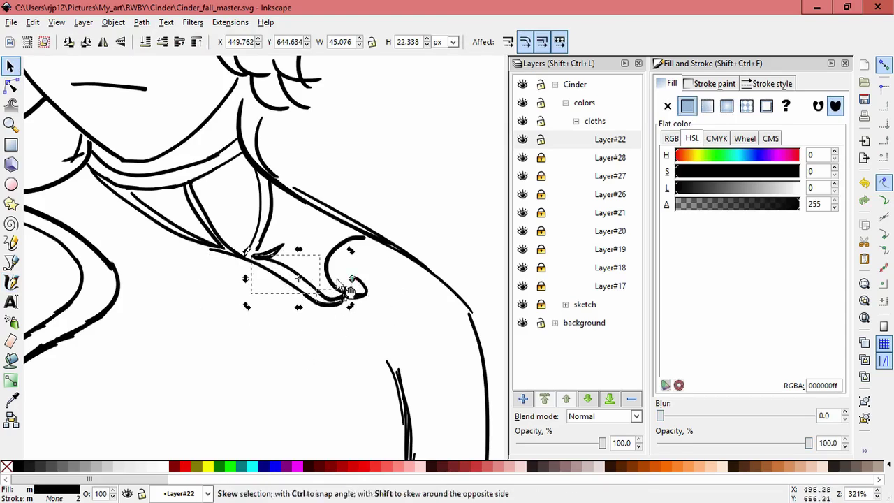
{"action": "left_click", "coordinate": [315, 336]}
{"action": "left_click", "coordinate": [339, 300]}
{"action": "left_click_drag", "start_coordinate": [339, 299], "coordinate": [335, 296]}
{"action": "left_click", "coordinate": [360, 265]}
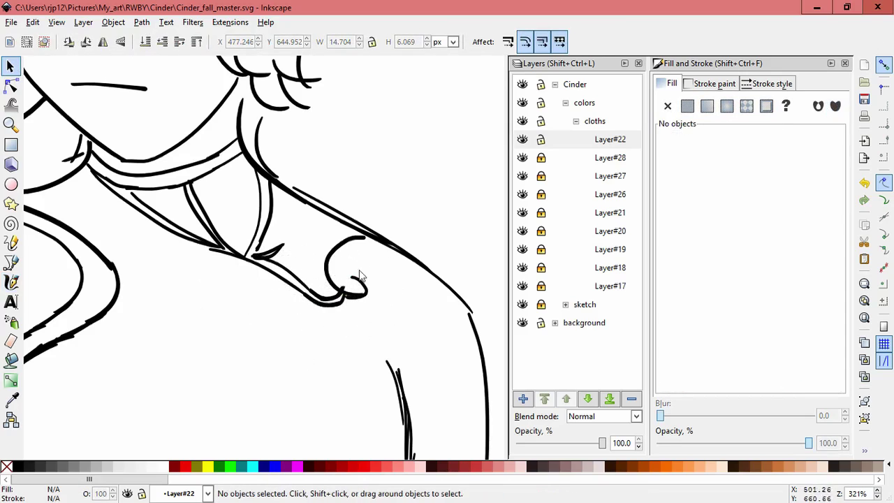
{"action": "scroll", "coordinate": [360, 265], "scroll_direction": "down", "scroll_amount": 4}
{"action": "scroll", "coordinate": [385, 225], "scroll_direction": "down", "scroll_amount": 5}
Step: Ink a curved arc across the figure's right upper arm
{"action": "key", "text": "c"}
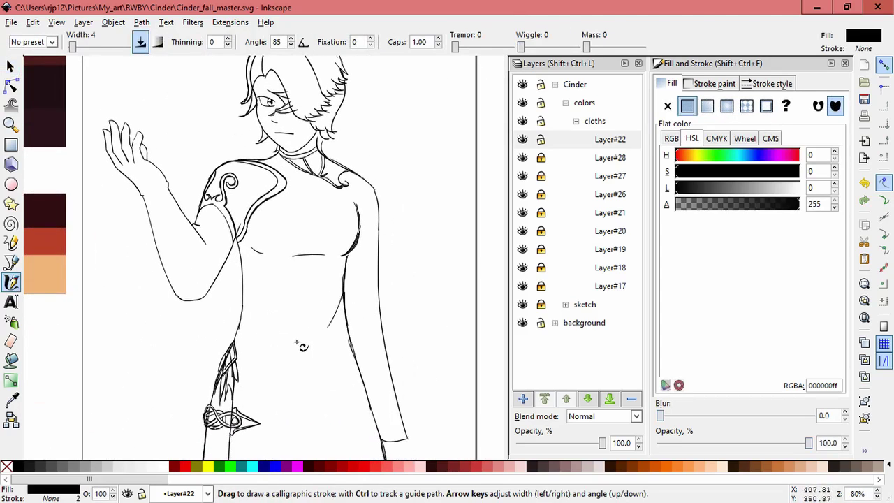
{"action": "scroll", "coordinate": [376, 260], "scroll_direction": "down", "scroll_amount": 2}
{"action": "scroll", "coordinate": [375, 260], "scroll_direction": "right", "scroll_amount": 1}
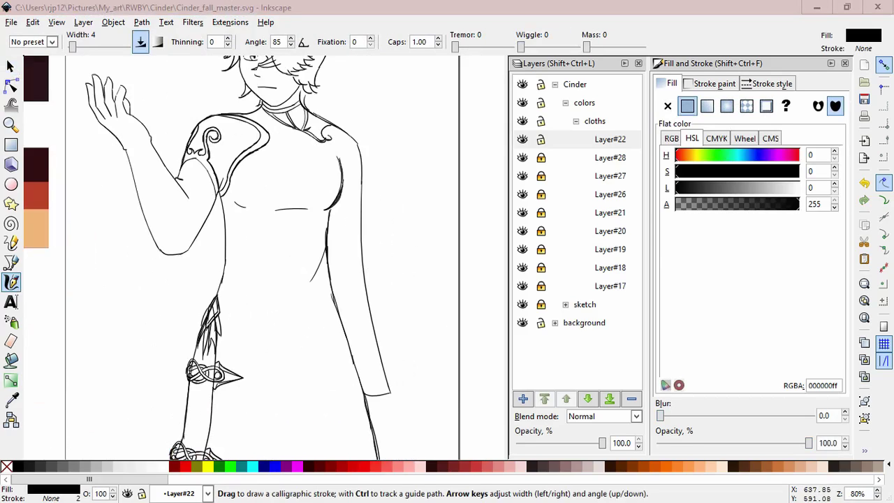
{"action": "scroll", "coordinate": [348, 245], "scroll_direction": "up", "scroll_amount": 2}
{"action": "left_click_drag", "start_coordinate": [349, 255], "coordinate": [309, 311]}
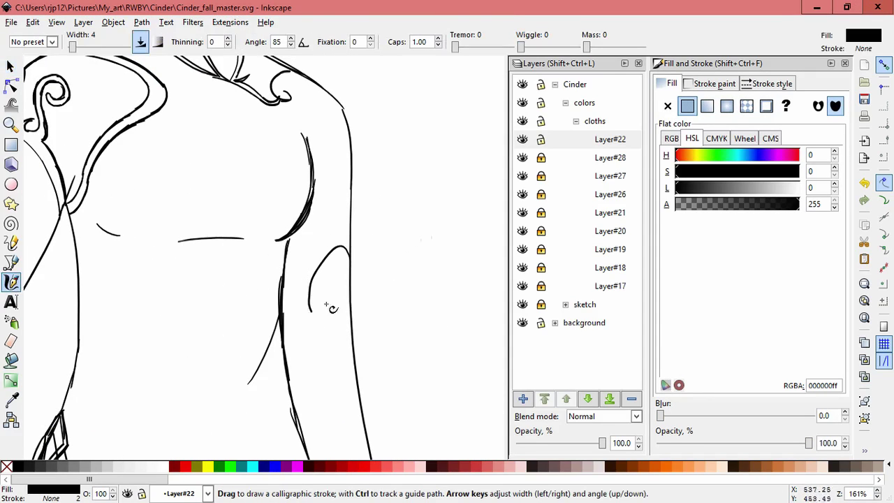
{"action": "key", "text": "Escape"}
{"action": "key", "text": "s"}
{"action": "key", "text": "ctrl+a"}
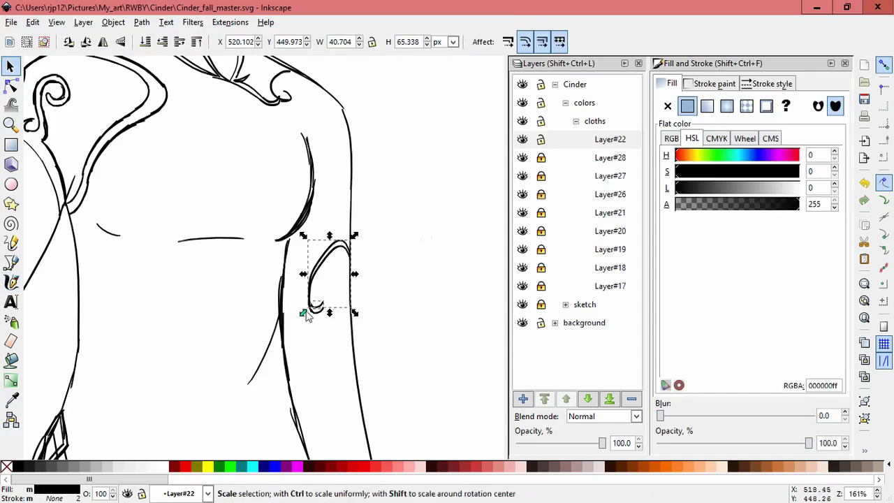
{"action": "key", "text": "Escape"}
Step: Add a second calligraphy stroke beside the arm arc
{"action": "scroll", "coordinate": [114, 325], "scroll_direction": "down", "scroll_amount": 2}
{"action": "key", "text": "c"}
{"action": "left_click_drag", "start_coordinate": [342, 183], "coordinate": [332, 267]}
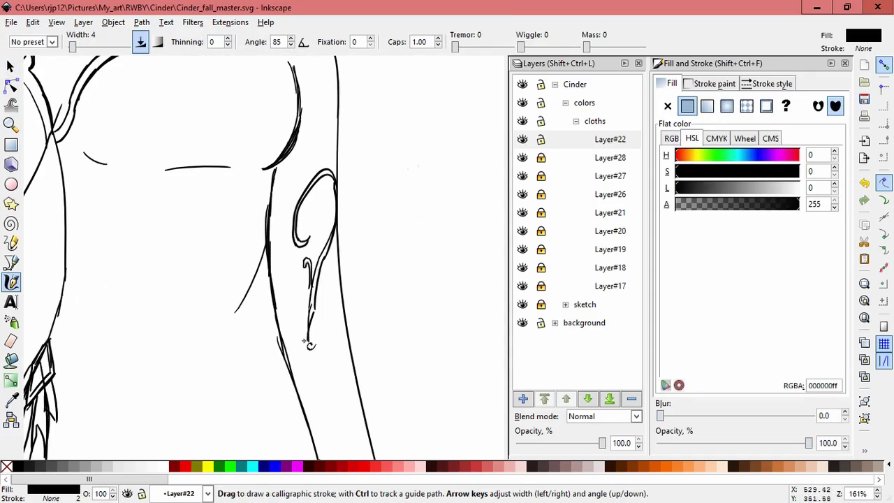
{"action": "left_click", "coordinate": [10, 66]}
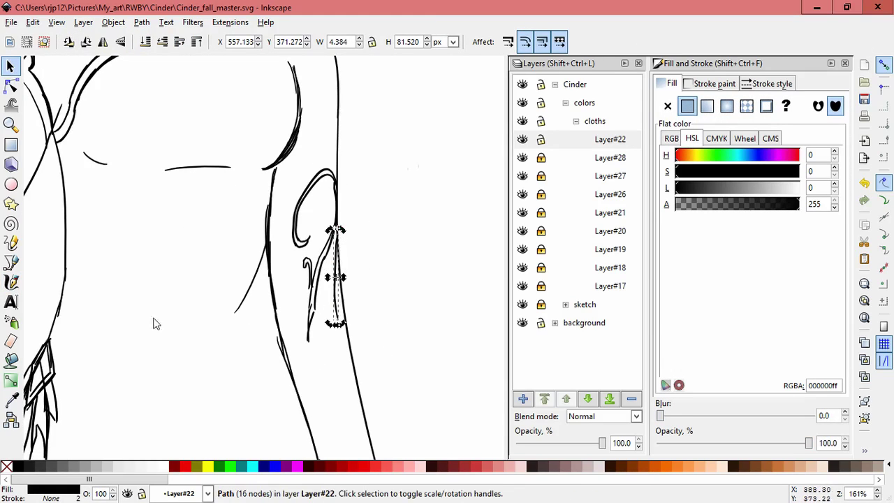
{"action": "key", "text": "c"}
{"action": "scroll", "coordinate": [386, 255], "scroll_direction": "up", "scroll_amount": 4}
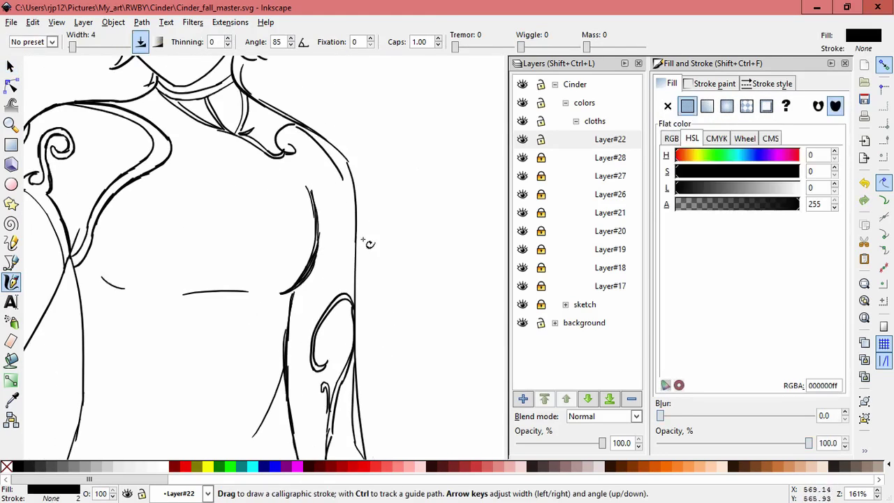
{"action": "key", "text": "s"}
{"action": "key", "text": "Escape"}
{"action": "scroll", "coordinate": [428, 333], "scroll_direction": "down", "scroll_amount": 3}
{"action": "scroll", "coordinate": [355, 236], "scroll_direction": "up", "scroll_amount": 3}
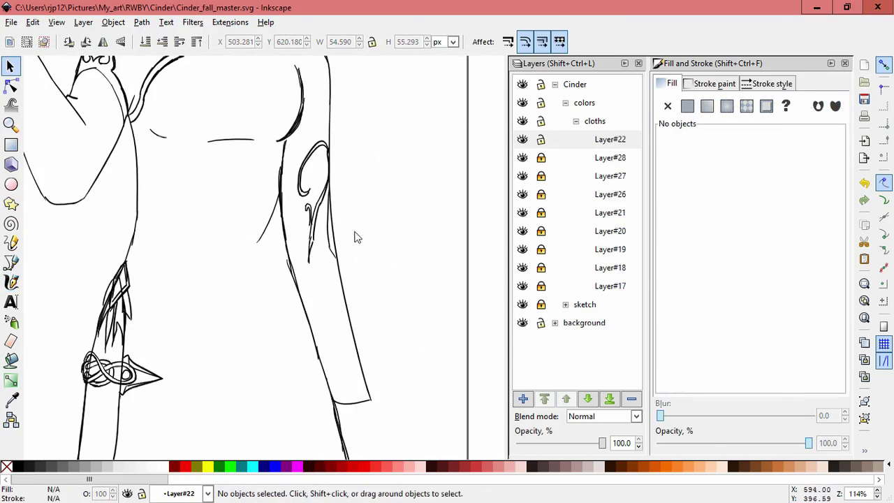
{"action": "left_click", "coordinate": [10, 262]}
Step: Ink another arm ornament stroke and move it into position
{"action": "left_click", "coordinate": [10, 281]}
{"action": "left_click_drag", "start_coordinate": [307, 187], "coordinate": [300, 276]}
{"action": "scroll", "coordinate": [328, 223], "scroll_direction": "up", "scroll_amount": 2}
{"action": "key", "text": "s"}
{"action": "mouse_move", "coordinate": [293, 210]}
{"action": "left_mouse_down"}
{"action": "mouse_move", "coordinate": [303, 223]}
{"action": "mouse_move", "coordinate": [305, 191]}
{"action": "mouse_move", "coordinate": [291, 187]}
{"action": "mouse_move", "coordinate": [273, 202]}
{"action": "left_mouse_up"}
{"action": "key", "text": "Escape"}
{"action": "key", "text": "c"}
{"action": "scroll", "coordinate": [305, 190], "scroll_direction": "up", "scroll_amount": 2}
Step: Shrink the U stroke vertically and save the drawing
{"action": "key", "text": "s"}
{"action": "key", "text": "Escape"}
{"action": "scroll", "coordinate": [343, 214], "scroll_direction": "down", "scroll_amount": 4}
{"action": "key", "text": "ctrl+s"}
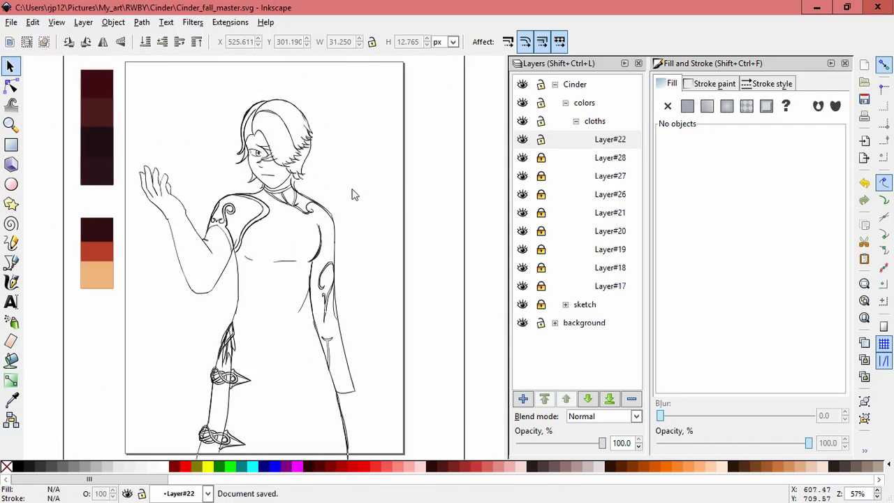
Step: Add a new layer, Layer#23, above cloths in the colors group
{"action": "left_click", "coordinate": [590, 121]}
{"action": "left_click", "coordinate": [523, 398]}
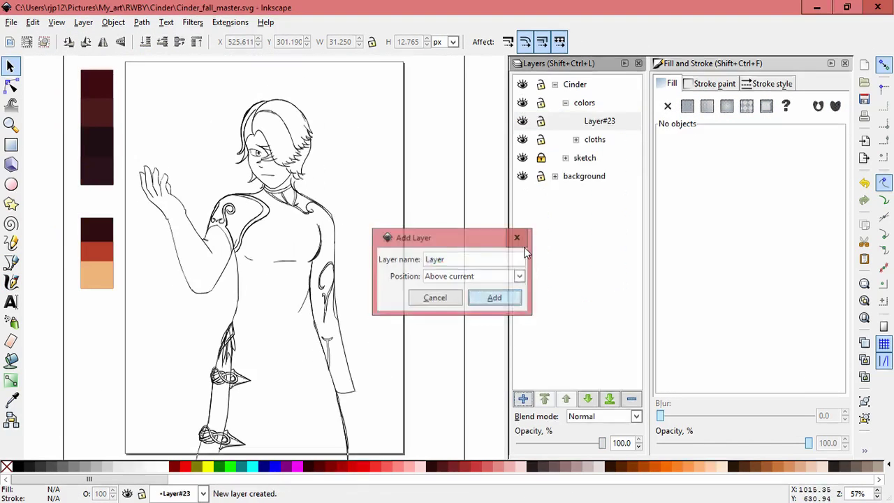
{"action": "left_click", "coordinate": [510, 295]}
{"action": "left_click", "coordinate": [575, 139]}
Step: Set the darkest palette swatch as the inking colour using the Dropper
{"action": "key", "text": "c"}
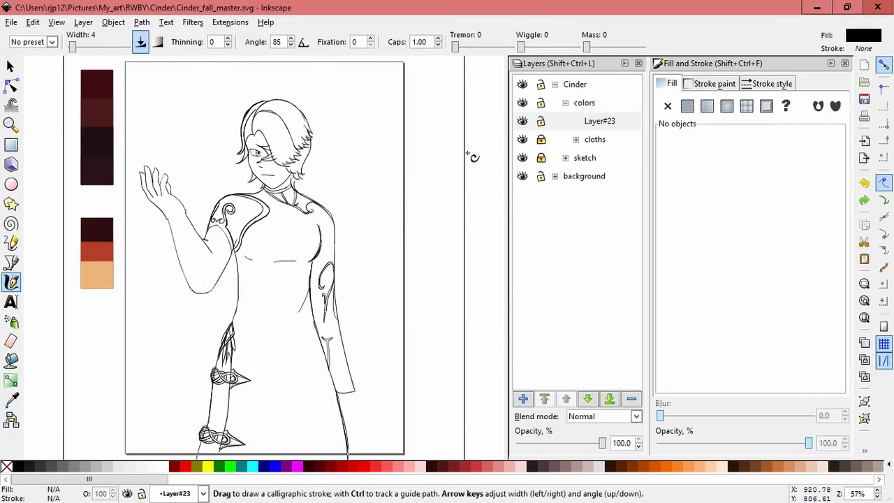
{"action": "key", "text": "space"}
{"action": "scroll", "coordinate": [443, 216], "scroll_direction": "down", "scroll_amount": 7}
{"action": "scroll", "coordinate": [442, 216], "scroll_direction": "up", "scroll_amount": 8}
{"action": "key", "text": "d"}
{"action": "left_click", "coordinate": [88, 178]}
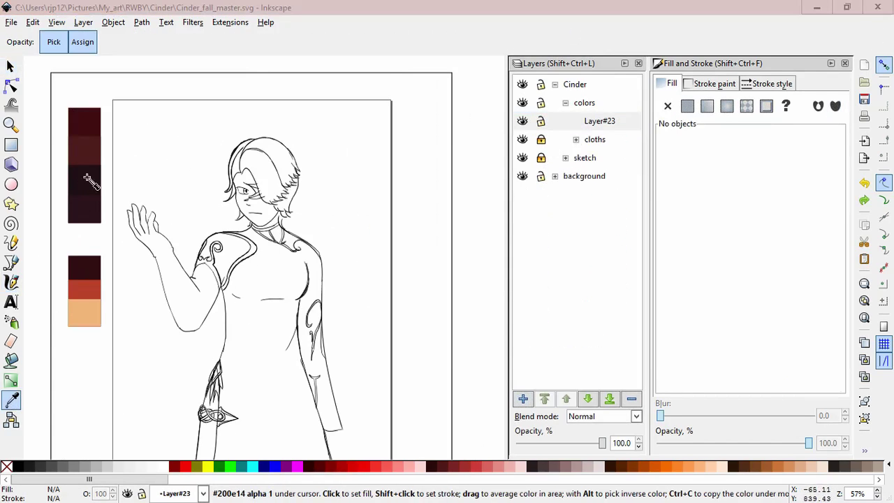
{"action": "key", "text": "c"}
{"action": "scroll", "coordinate": [232, 187], "scroll_direction": "up", "scroll_amount": 4}
Step: Make Layer#23 current and expand the sketch and head layer groups
{"action": "left_click", "coordinate": [599, 121]}
{"action": "left_click", "coordinate": [576, 139]}
{"action": "left_click", "coordinate": [576, 139]}
{"action": "left_click", "coordinate": [565, 157]}
{"action": "left_click", "coordinate": [575, 176]}
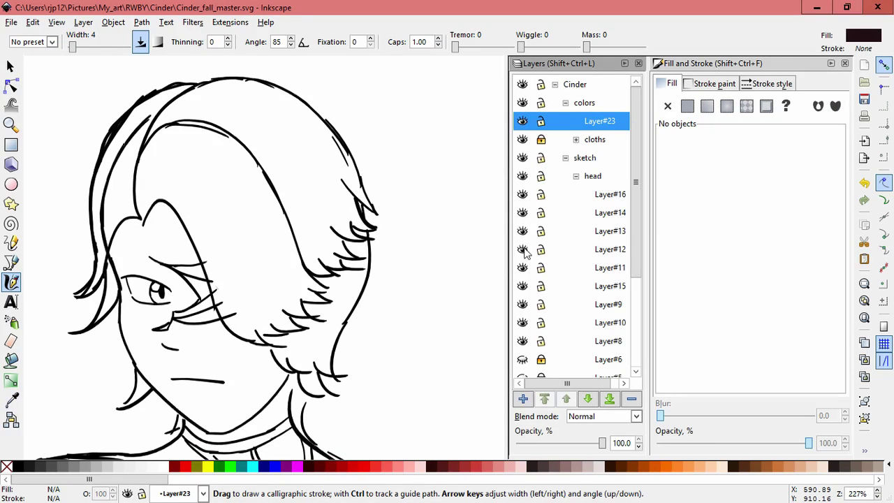
Step: Ink strokes along the hair's left edge, undoing the last one
{"action": "left_click", "coordinate": [552, 249]}
{"action": "key", "text": "shift+ctrl+n"}
{"action": "key", "text": "Return"}
{"action": "left_click_drag", "start_coordinate": [112, 168], "coordinate": [146, 123]}
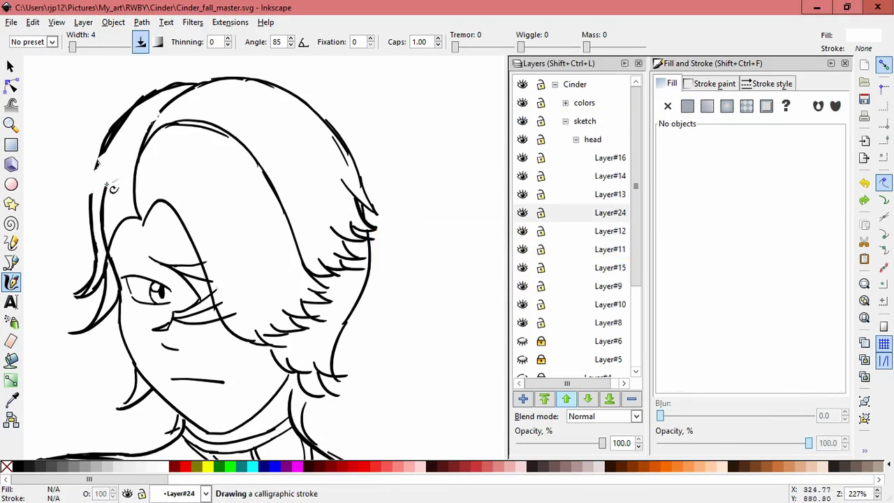
{"action": "left_click_drag", "start_coordinate": [121, 208], "coordinate": [98, 244]}
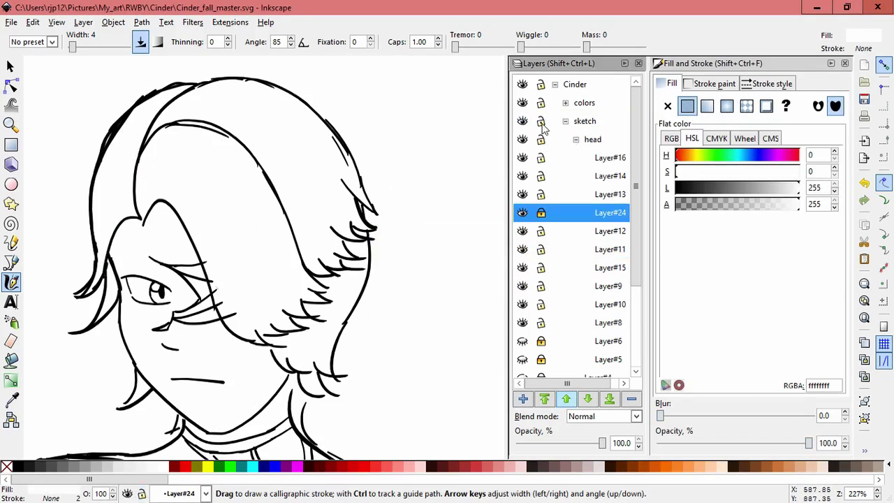
{"action": "key", "text": "ctrl+z"}
{"action": "scroll", "coordinate": [156, 229], "scroll_direction": "down", "scroll_amount": 4}
{"action": "scroll", "coordinate": [170, 246], "scroll_direction": "up", "scroll_amount": 1}
Step: Add hatching and zig-zag strokes at the hair's left side, nudging one into place
{"action": "mouse_move", "coordinate": [409, 233]}
{"action": "left_mouse_down"}
{"action": "mouse_move", "coordinate": [334, 277]}
{"action": "mouse_move", "coordinate": [323, 250]}
{"action": "left_mouse_up"}
{"action": "scroll", "coordinate": [322, 250], "scroll_direction": "up", "scroll_amount": 3}
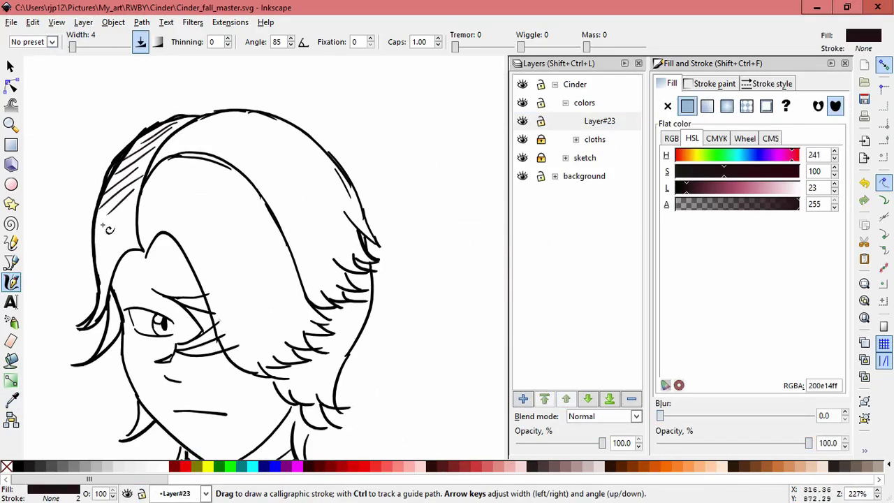
{"action": "left_click_drag", "start_coordinate": [97, 255], "coordinate": [89, 278]}
{"action": "key", "text": "s"}
{"action": "left_click_drag", "start_coordinate": [113, 243], "coordinate": [138, 227]}
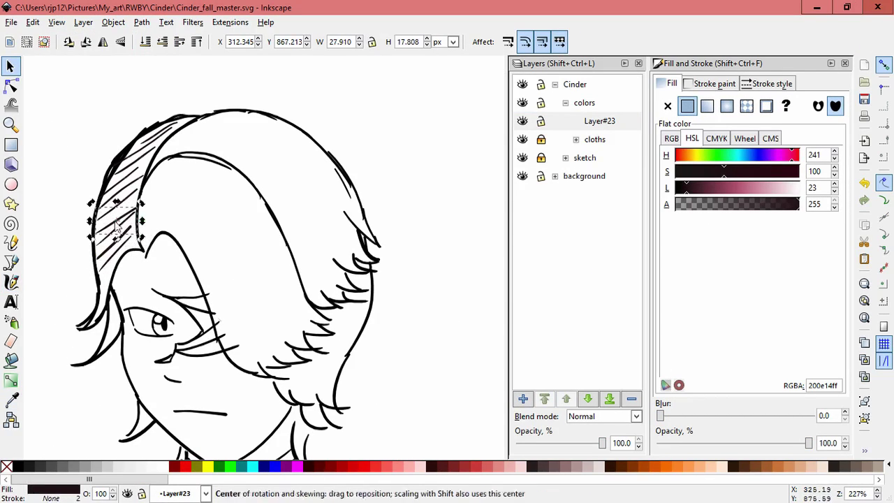
{"action": "key", "text": "Escape"}
Step: Zoom in and hatch further down the hair and across its top
{"action": "scroll", "coordinate": [226, 233], "scroll_direction": "down", "scroll_amount": 1}
{"action": "key", "text": "c"}
{"action": "key", "text": "plus"}
{"action": "left_click_drag", "start_coordinate": [127, 200], "coordinate": [125, 255]}
{"action": "scroll", "coordinate": [125, 255], "scroll_direction": "down", "scroll_amount": 1}
{"action": "scroll", "coordinate": [343, 370], "scroll_direction": "up", "scroll_amount": 5}
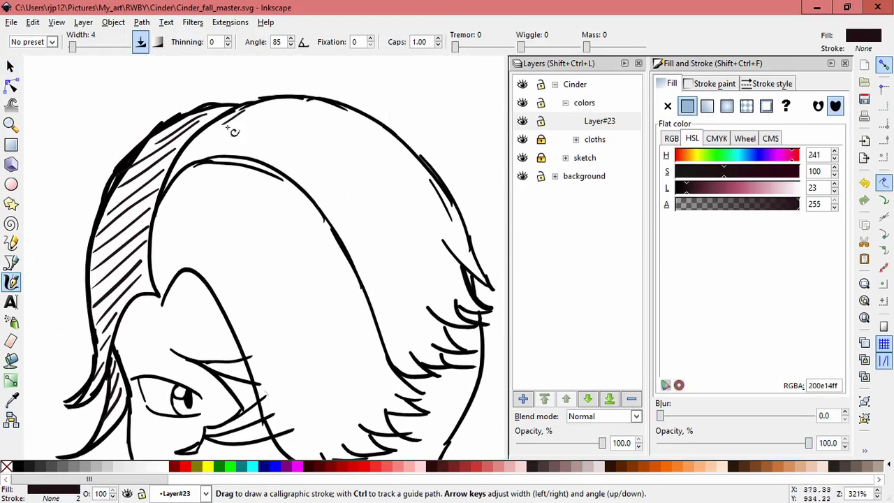
{"action": "left_click_drag", "start_coordinate": [263, 121], "coordinate": [209, 165]}
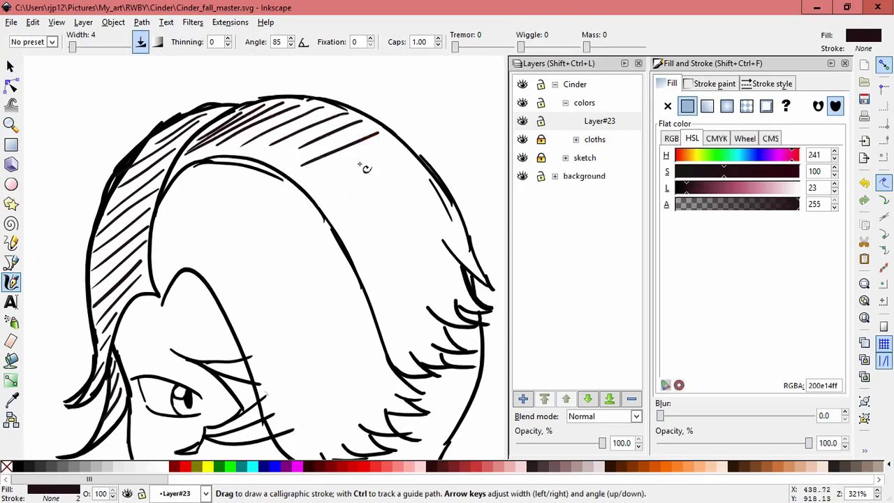
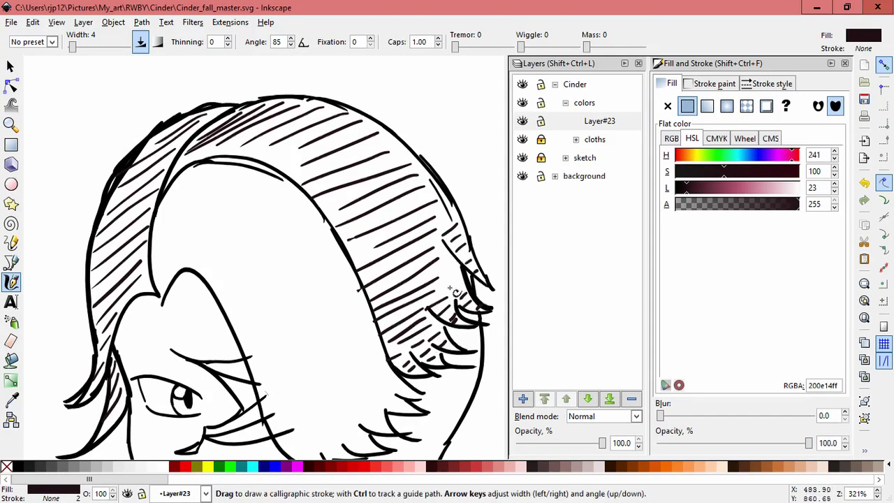
Step: Nudge and stretch two hair hatch strokes wider and flatter
{"action": "key", "text": "s"}
{"action": "left_click", "coordinate": [395, 261]}
{"action": "left_click_drag", "start_coordinate": [419, 264], "coordinate": [422, 262]}
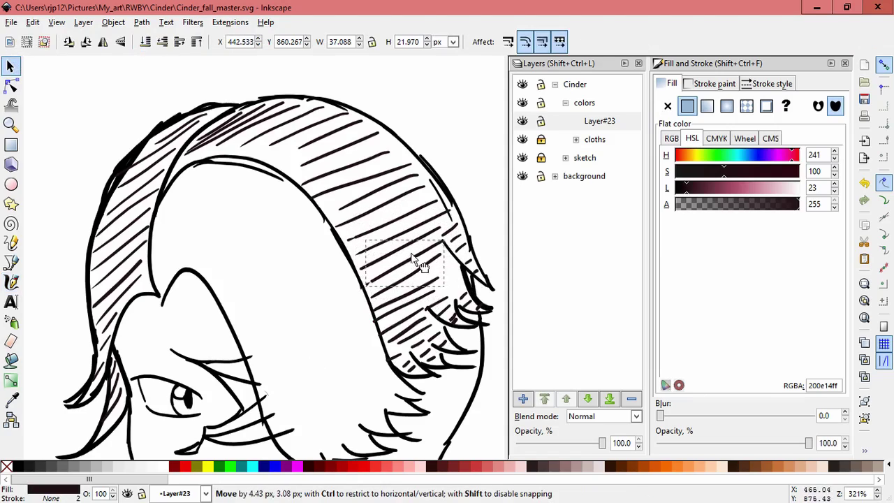
{"action": "left_click_drag", "start_coordinate": [454, 290], "coordinate": [468, 302]}
{"action": "key", "text": "Escape"}
{"action": "left_click", "coordinate": [409, 340]}
{"action": "left_click_drag", "start_coordinate": [428, 341], "coordinate": [440, 342]}
{"action": "key", "text": "Escape"}
Step: Skew an upper hair hatch stroke to align it with the others
{"action": "scroll", "coordinate": [319, 315], "scroll_direction": "up", "scroll_amount": 2}
{"action": "left_click", "coordinate": [309, 225]}
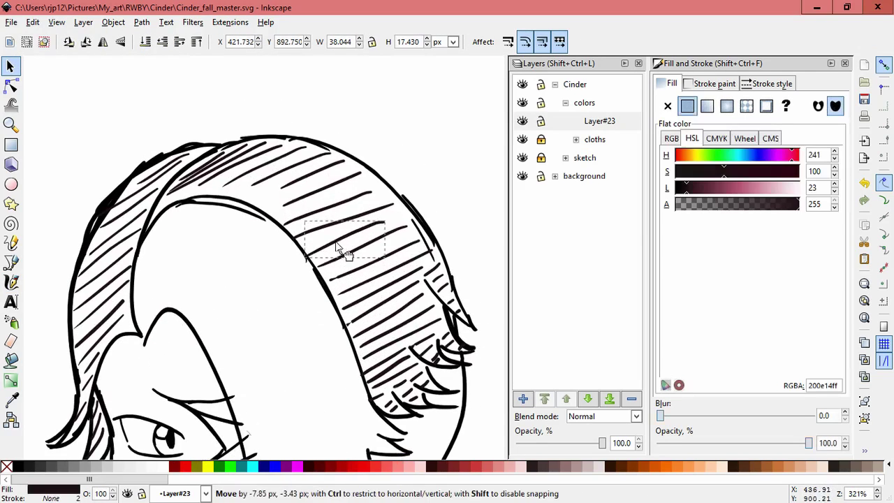
{"action": "left_click", "coordinate": [302, 197]}
{"action": "left_click", "coordinate": [302, 198]}
{"action": "mouse_move", "coordinate": [334, 186]}
{"action": "left_mouse_down"}
{"action": "mouse_move", "coordinate": [249, 186]}
{"action": "mouse_move", "coordinate": [299, 186]}
{"action": "left_mouse_up"}
{"action": "key", "text": "Escape"}
{"action": "scroll", "coordinate": [187, 207], "scroll_direction": "down", "scroll_amount": 3}
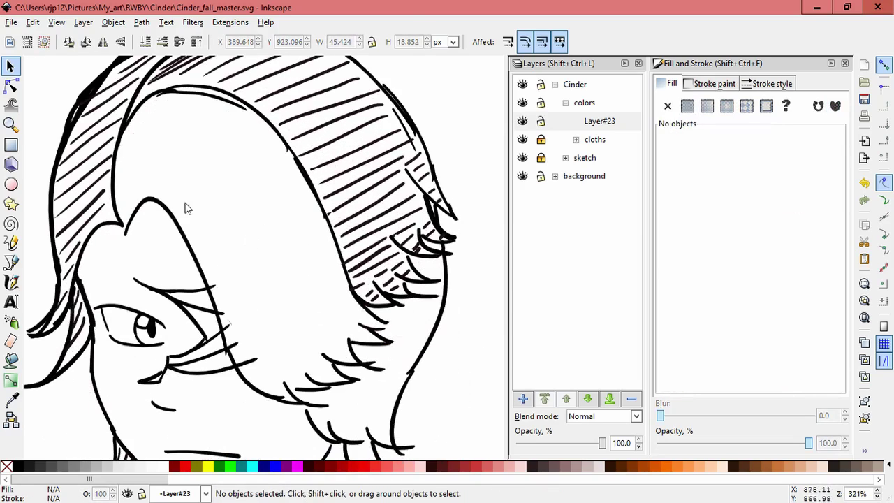
Step: Draw five new parallel calligraphic hatch lines across the hair
{"action": "key", "text": "c"}
{"action": "left_click_drag", "start_coordinate": [122, 174], "coordinate": [189, 101]}
{"action": "left_click_drag", "start_coordinate": [174, 204], "coordinate": [260, 163]}
{"action": "left_click_drag", "start_coordinate": [182, 218], "coordinate": [283, 176]}
{"action": "left_click_drag", "start_coordinate": [197, 234], "coordinate": [281, 201]}
{"action": "left_click_drag", "start_coordinate": [206, 248], "coordinate": [295, 208]}
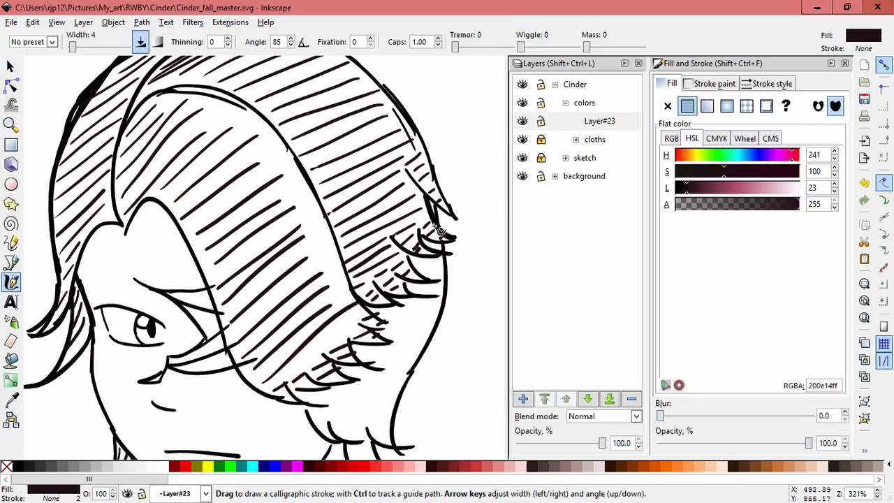
Step: Rescale and resize the new hair hatch strokes
{"action": "key", "text": "s"}
{"action": "scroll", "coordinate": [328, 294], "scroll_direction": "down", "scroll_amount": 3}
{"action": "mouse_move", "coordinate": [323, 260]}
{"action": "left_mouse_down"}
{"action": "mouse_move", "coordinate": [331, 255]}
{"action": "mouse_move", "coordinate": [303, 201]}
{"action": "mouse_move", "coordinate": [291, 216]}
{"action": "mouse_move", "coordinate": [290, 203]}
{"action": "left_mouse_up"}
{"action": "left_click", "coordinate": [297, 241]}
{"action": "scroll", "coordinate": [292, 216], "scroll_direction": "up", "scroll_amount": 1}
{"action": "left_click", "coordinate": [286, 208]}
{"action": "left_click", "coordinate": [280, 203], "text": "shift"}
{"action": "left_click_drag", "start_coordinate": [264, 174], "coordinate": [265, 176]}
Step: Scale another hatch stroke and move one into place on the hair
{"action": "scroll", "coordinate": [265, 176], "scroll_direction": "up", "scroll_amount": 1}
{"action": "left_click_drag", "start_coordinate": [275, 225], "coordinate": [248, 217]}
{"action": "left_click", "coordinate": [252, 223]}
{"action": "left_click", "coordinate": [236, 200]}
{"action": "left_click_drag", "start_coordinate": [149, 219], "coordinate": [168, 188]}
{"action": "key", "text": "Escape"}
{"action": "scroll", "coordinate": [454, 236], "scroll_direction": "down", "scroll_amount": 2}
{"action": "scroll", "coordinate": [323, 194], "scroll_direction": "down", "scroll_amount": 1}
{"action": "scroll", "coordinate": [333, 266], "scroll_direction": "up", "scroll_amount": 2}
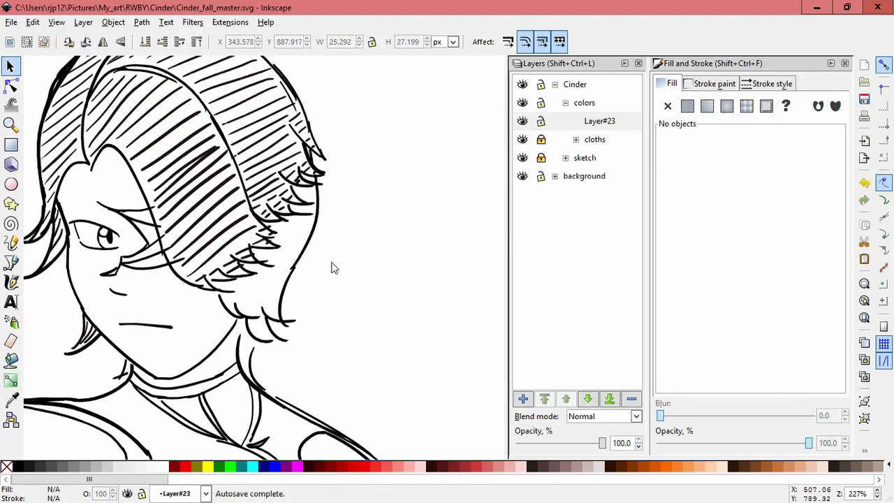
{"action": "scroll", "coordinate": [293, 171], "scroll_direction": "up", "scroll_amount": 1}
Step: Add a hatch line under the hair fringe and a short one in the hair
{"action": "key", "text": "c"}
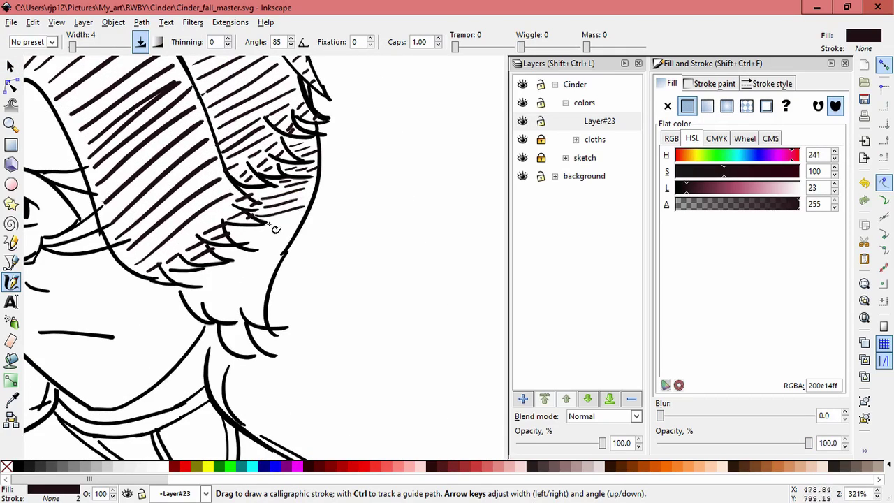
{"action": "mouse_move", "coordinate": [238, 288]}
{"action": "left_mouse_down"}
{"action": "mouse_move", "coordinate": [255, 282]}
{"action": "mouse_move", "coordinate": [213, 288]}
{"action": "left_mouse_up"}
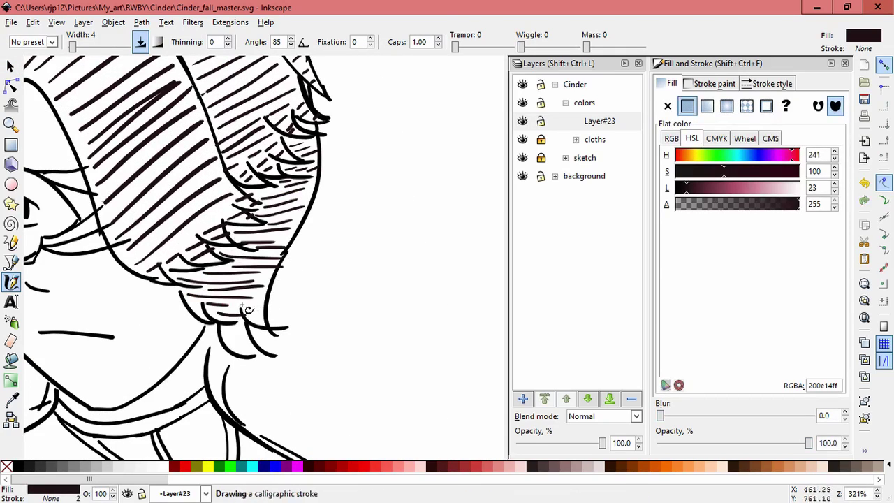
{"action": "left_click_drag", "start_coordinate": [260, 336], "coordinate": [279, 351]}
{"action": "scroll", "coordinate": [259, 328], "scroll_direction": "down", "scroll_amount": 3}
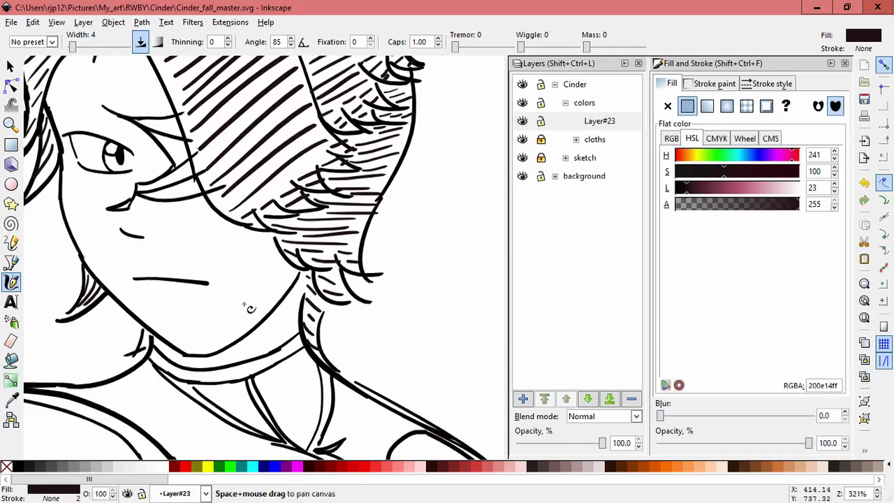
{"action": "scroll", "coordinate": [447, 304], "scroll_direction": "up", "scroll_amount": 3}
Step: Stretch two more hair strokes wider, one to about 123% width
{"action": "key", "text": "s"}
{"action": "left_click", "coordinate": [248, 213]}
{"action": "left_click_drag", "start_coordinate": [282, 227], "coordinate": [289, 220]}
{"action": "left_click", "coordinate": [308, 178]}
{"action": "left_click", "coordinate": [316, 167]}
{"action": "left_click_drag", "start_coordinate": [320, 162], "coordinate": [329, 150]}
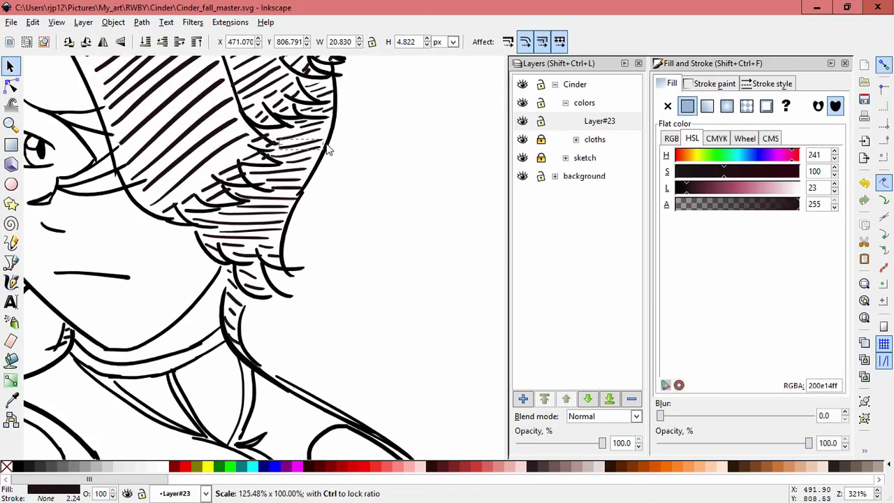
{"action": "key", "text": "Escape"}
{"action": "scroll", "coordinate": [359, 261], "scroll_direction": "down", "scroll_amount": 4}
{"action": "scroll", "coordinate": [160, 306], "scroll_direction": "down", "scroll_amount": 2}
Step: Draw four horizontal calligraphic hatch lines across the chest
{"action": "key", "text": "c"}
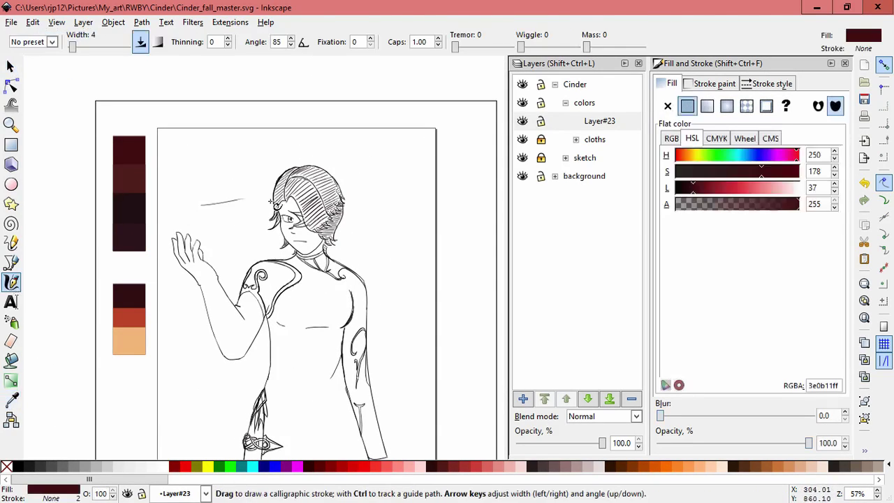
{"action": "scroll", "coordinate": [244, 199], "scroll_direction": "up", "scroll_amount": 3}
{"action": "left_click_drag", "start_coordinate": [171, 243], "coordinate": [222, 244]}
{"action": "left_click_drag", "start_coordinate": [183, 255], "coordinate": [246, 254]}
{"action": "left_click_drag", "start_coordinate": [187, 272], "coordinate": [266, 270]}
{"action": "left_click_drag", "start_coordinate": [180, 292], "coordinate": [292, 282]}
Step: Add a long line across the chest and three diagonal hatch lines down the dress
{"action": "scroll", "coordinate": [111, 356], "scroll_direction": "down", "scroll_amount": 3}
{"action": "scroll", "coordinate": [111, 356], "scroll_direction": "left", "scroll_amount": 3}
{"action": "left_click_drag", "start_coordinate": [182, 260], "coordinate": [468, 268]}
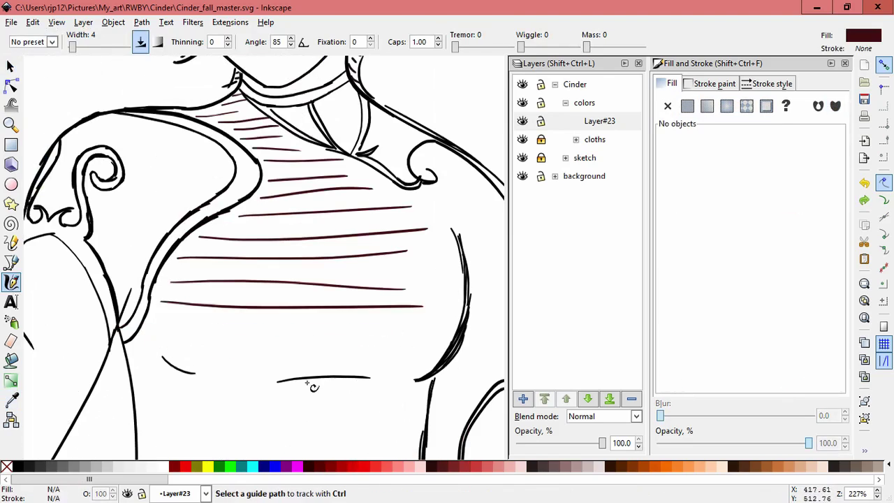
{"action": "scroll", "coordinate": [350, 382], "scroll_direction": "down", "scroll_amount": 3}
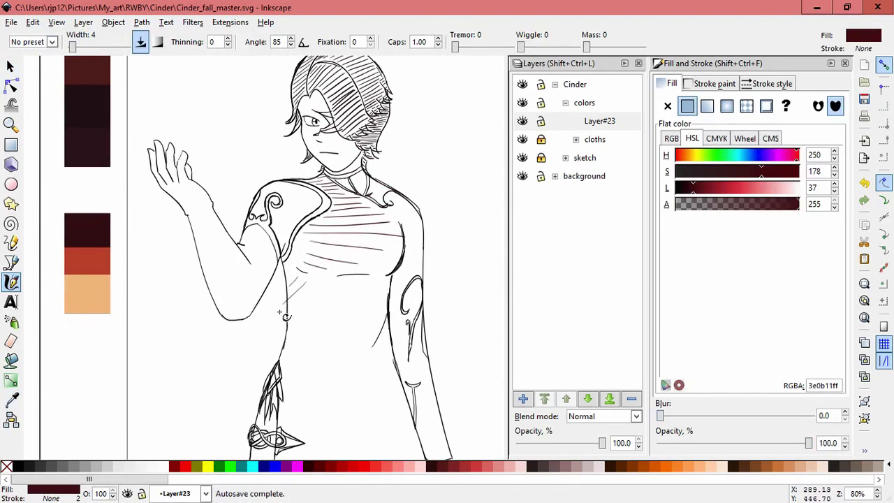
{"action": "scroll", "coordinate": [304, 377], "scroll_direction": "down", "scroll_amount": 3}
{"action": "left_click_drag", "start_coordinate": [423, 260], "coordinate": [330, 357]}
{"action": "left_click_drag", "start_coordinate": [431, 296], "coordinate": [326, 424]}
{"action": "scroll", "coordinate": [326, 423], "scroll_direction": "down", "scroll_amount": 3}
{"action": "left_click_drag", "start_coordinate": [436, 266], "coordinate": [356, 358]}
{"action": "scroll", "coordinate": [356, 357], "scroll_direction": "up", "scroll_amount": 2}
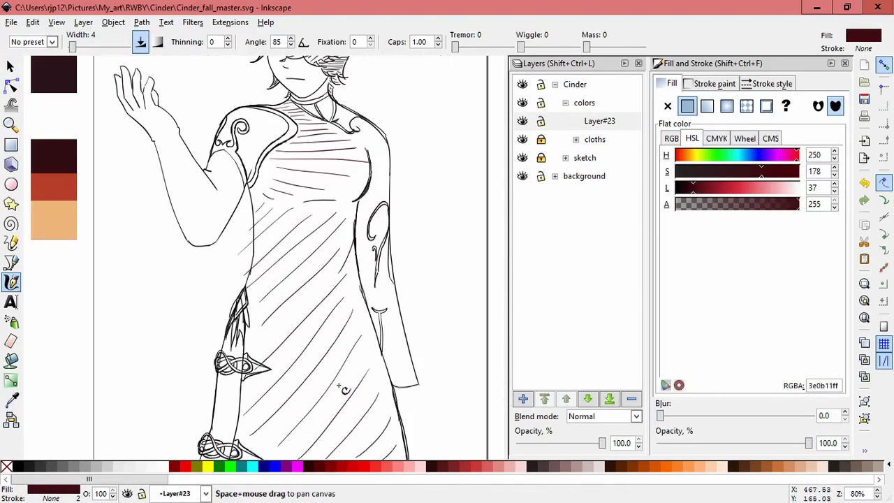
Step: Rescale a chest hatch stroke and check the neighbouring strokes
{"action": "key", "text": "space"}
{"action": "left_click", "coordinate": [241, 255]}
{"action": "left_click", "coordinate": [268, 213]}
{"action": "mouse_move", "coordinate": [289, 229]}
{"action": "left_mouse_down"}
{"action": "mouse_move", "coordinate": [353, 210]}
{"action": "mouse_move", "coordinate": [335, 227]}
{"action": "left_mouse_up"}
{"action": "key", "text": "Escape"}
{"action": "scroll", "coordinate": [356, 213], "scroll_direction": "up", "scroll_amount": 2}
{"action": "left_click", "coordinate": [356, 213]}
{"action": "key", "text": "Escape"}
{"action": "left_click", "coordinate": [314, 225]}
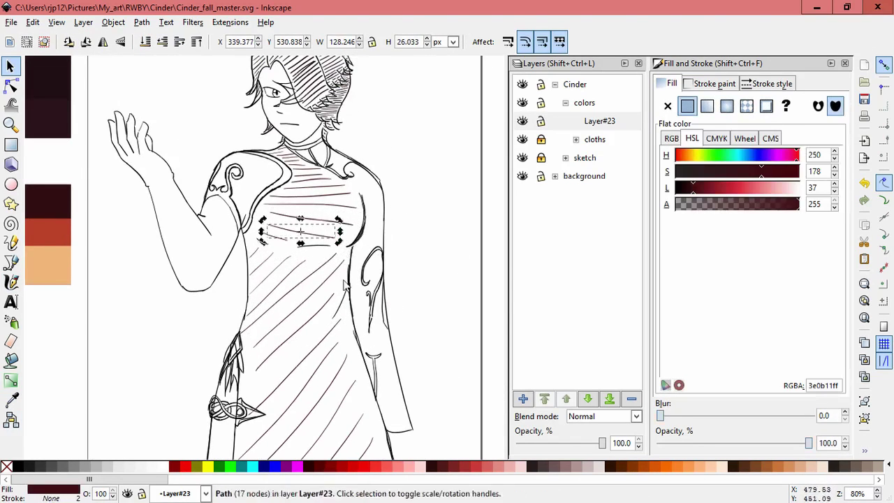
{"action": "key", "text": "Escape"}
{"action": "scroll", "coordinate": [25, 274], "scroll_direction": "right", "scroll_amount": 2}
Step: Draw short hatch strokes near the arm and sleeve
{"action": "left_click", "coordinate": [11, 281]}
{"action": "scroll", "coordinate": [269, 174], "scroll_direction": "up", "scroll_amount": 3}
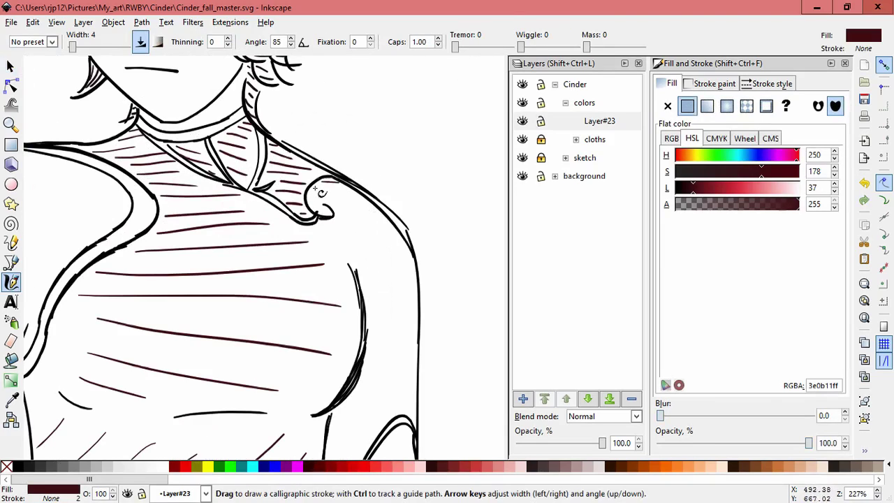
{"action": "scroll", "coordinate": [380, 262], "scroll_direction": "down", "scroll_amount": 2}
{"action": "left_click_drag", "start_coordinate": [409, 252], "coordinate": [403, 262]}
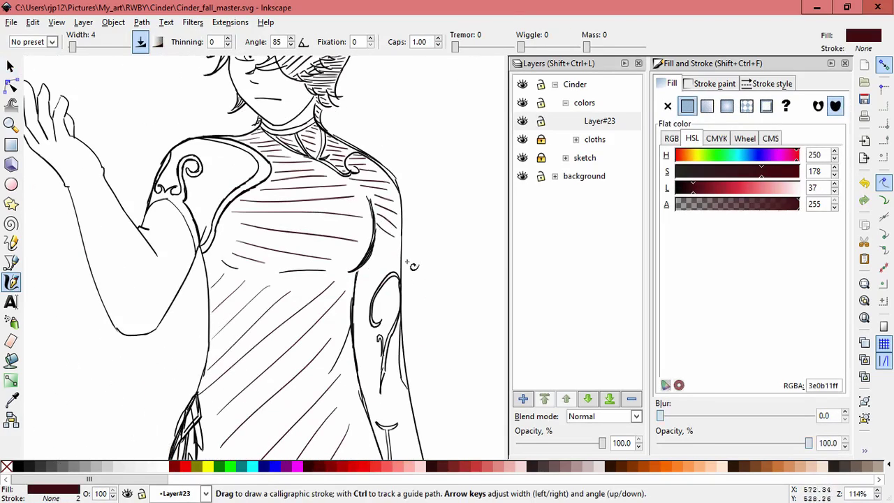
{"action": "scroll", "coordinate": [374, 357], "scroll_direction": "down", "scroll_amount": 1}
{"action": "left_click_drag", "start_coordinate": [373, 357], "coordinate": [381, 362]}
{"action": "scroll", "coordinate": [355, 334], "scroll_direction": "down", "scroll_amount": 5}
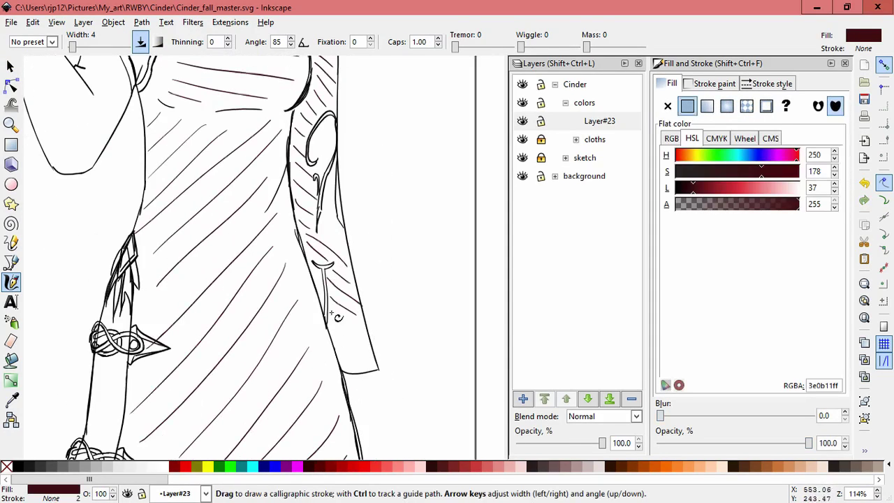
{"action": "scroll", "coordinate": [343, 293], "scroll_direction": "up", "scroll_amount": 2}
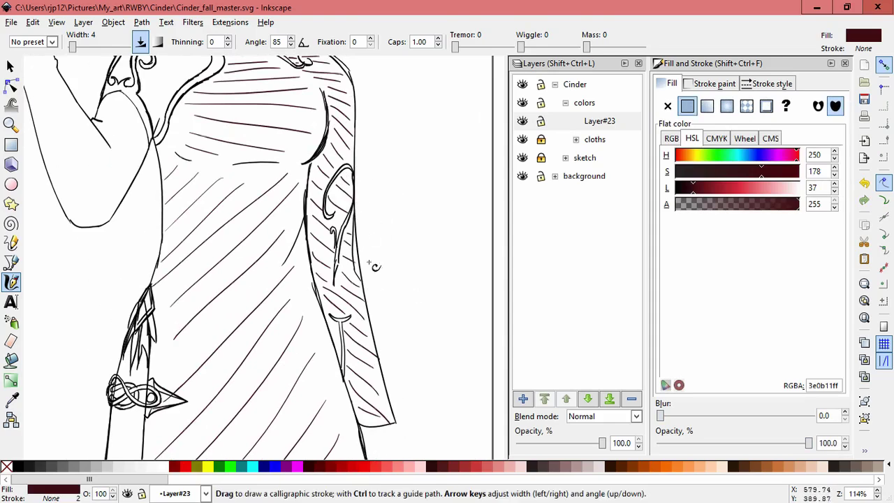
Step: Fit the whole page in view and clear the selection
{"action": "key", "text": "s"}
{"action": "scroll", "coordinate": [395, 330], "scroll_direction": "up", "scroll_amount": 3}
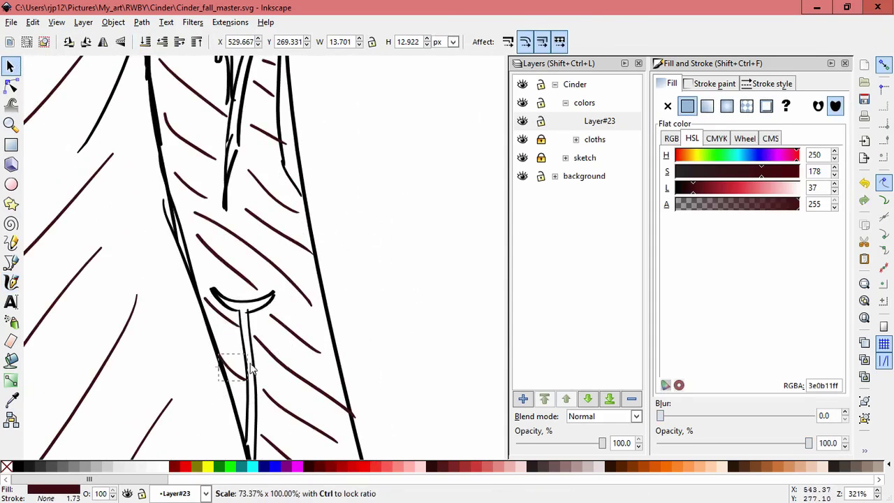
{"action": "key", "text": "Escape"}
{"action": "key", "text": "5"}
{"action": "left_click", "coordinate": [409, 239]}
{"action": "key", "text": "Escape"}
Step: Create Layer#25 below the sketch layer and paint red into the eye
{"action": "key", "text": "d"}
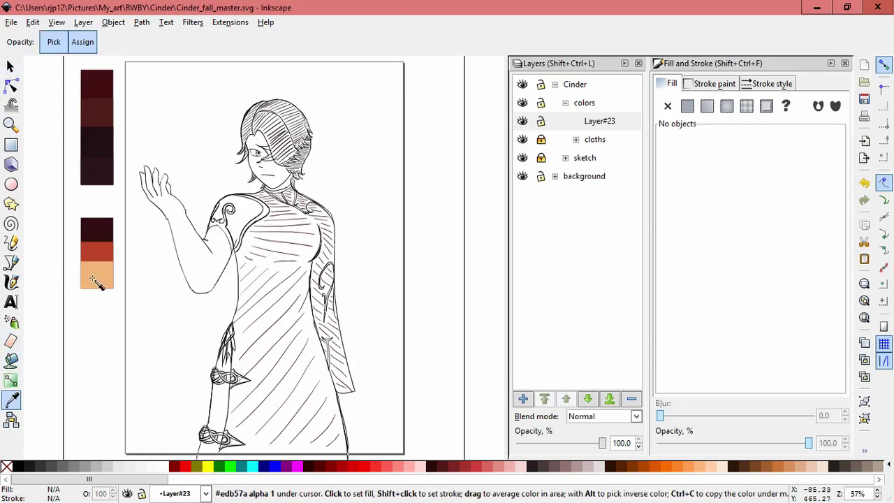
{"action": "key", "text": "c"}
{"action": "scroll", "coordinate": [157, 203], "scroll_direction": "up", "scroll_amount": 10}
{"action": "mouse_move", "coordinate": [156, 203]}
{"action": "left_mouse_down"}
{"action": "mouse_move", "coordinate": [189, 211]}
{"action": "mouse_move", "coordinate": [168, 217]}
{"action": "mouse_move", "coordinate": [185, 184]}
{"action": "mouse_move", "coordinate": [197, 224]}
{"action": "left_mouse_up"}
{"action": "key", "text": "ctrl+z"}
{"action": "key", "text": "ctrl+z"}
{"action": "left_click", "coordinate": [587, 161]}
{"action": "key", "text": "ctrl+shift+n"}
{"action": "key", "text": "Return"}
{"action": "key", "text": "shift+Page_Down"}
{"action": "mouse_move", "coordinate": [143, 194]}
{"action": "left_mouse_down"}
{"action": "mouse_move", "coordinate": [153, 214]}
{"action": "mouse_move", "coordinate": [194, 190]}
{"action": "mouse_move", "coordinate": [193, 225]}
{"action": "left_mouse_up"}
Step: Draw a peach highlight in the iris using the peach swatch
{"action": "key", "text": "s"}
{"action": "left_click", "coordinate": [11, 282]}
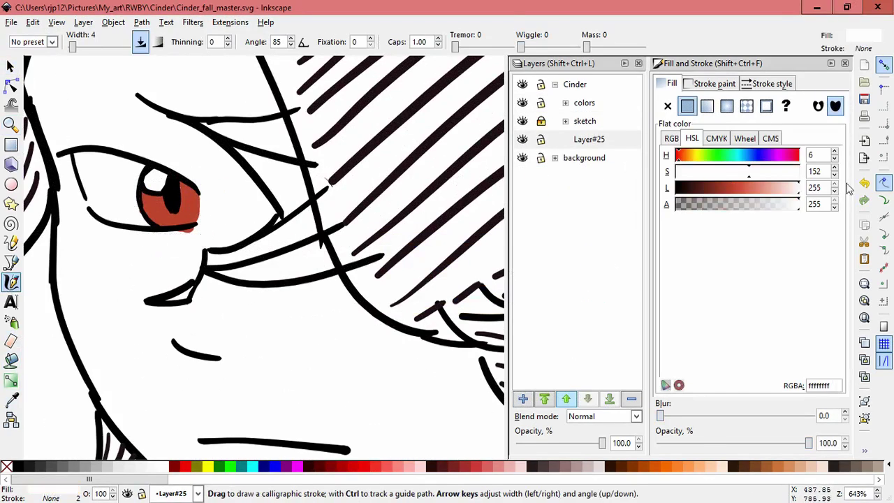
{"action": "key", "text": "5"}
{"action": "key", "text": "d"}
{"action": "left_click", "coordinate": [62, 405]}
{"action": "key", "text": "d"}
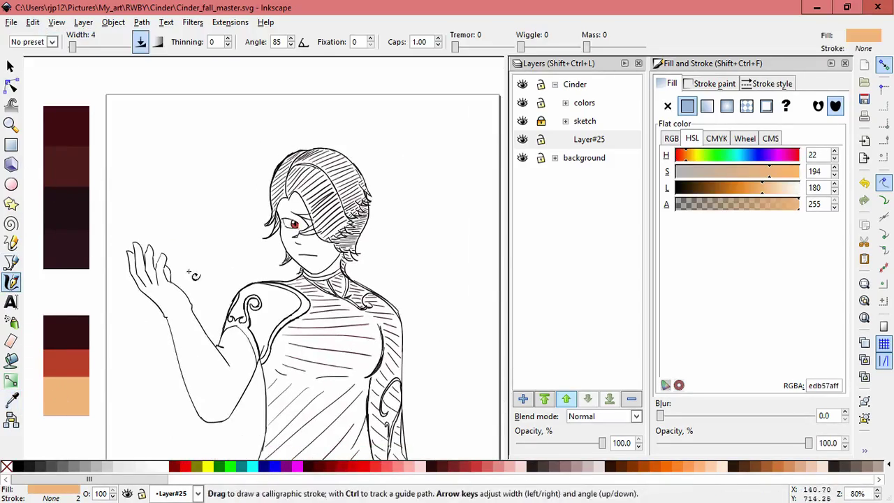
{"action": "scroll", "coordinate": [309, 196], "scroll_direction": "up", "scroll_amount": 8}
{"action": "mouse_move", "coordinate": [203, 258]}
{"action": "left_mouse_down"}
{"action": "mouse_move", "coordinate": [250, 231]}
{"action": "mouse_move", "coordinate": [294, 246]}
{"action": "left_mouse_up"}
Step: Add dark red strokes to the upper iris
{"action": "scroll", "coordinate": [195, 310], "scroll_direction": "down", "scroll_amount": 10}
{"action": "scroll", "coordinate": [146, 339], "scroll_direction": "up", "scroll_amount": 5}
{"action": "scroll", "coordinate": [146, 339], "scroll_direction": "down", "scroll_amount": 5}
{"action": "key", "text": "d"}
{"action": "left_click", "coordinate": [51, 345]}
{"action": "key", "text": "d"}
{"action": "scroll", "coordinate": [380, 187], "scroll_direction": "up", "scroll_amount": 6}
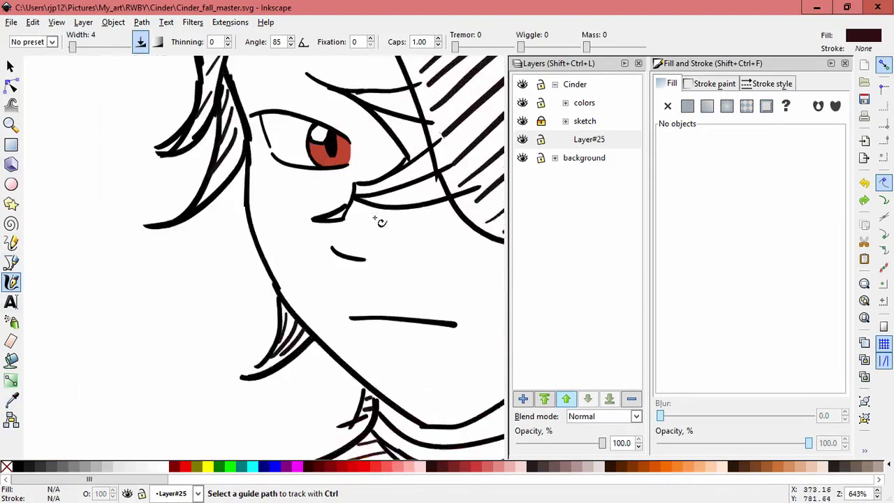
{"action": "mouse_move", "coordinate": [241, 209]}
{"action": "left_mouse_down"}
{"action": "mouse_move", "coordinate": [291, 216]}
{"action": "mouse_move", "coordinate": [291, 202]}
{"action": "mouse_move", "coordinate": [318, 234]}
{"action": "left_mouse_up"}
{"action": "scroll", "coordinate": [213, 343], "scroll_direction": "down", "scroll_amount": 8}
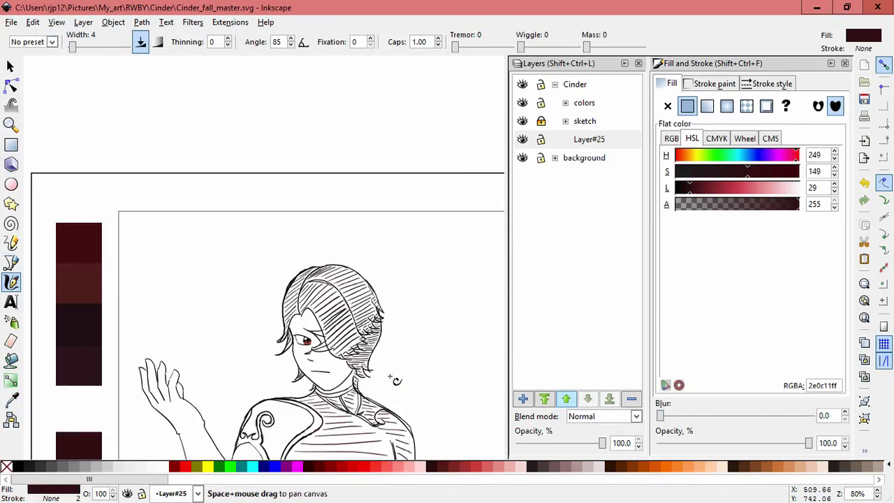
Step: Save the drawing, expand the sketch layer and make Layer#8 current
{"action": "key", "text": "ctrl+s"}
{"action": "left_click", "coordinate": [566, 121]}
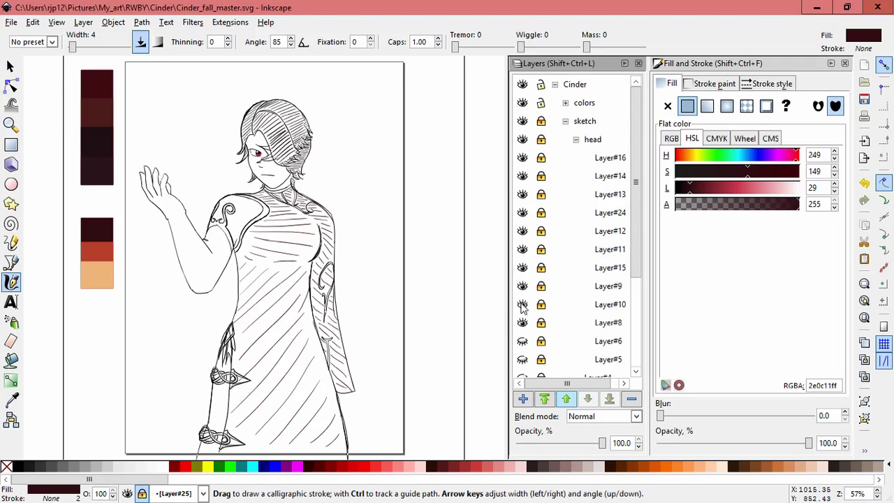
{"action": "key", "text": "s"}
{"action": "key", "text": "Escape"}
{"action": "left_click", "coordinate": [548, 328]}
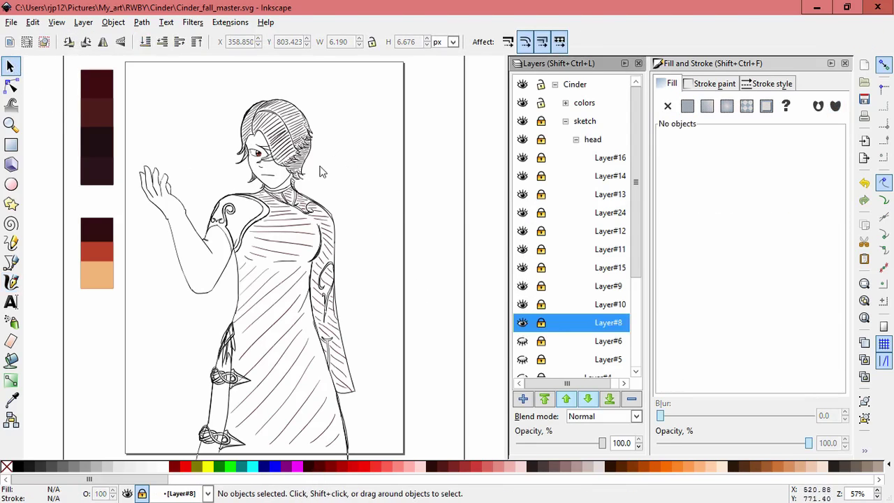
{"action": "scroll", "coordinate": [206, 262], "scroll_direction": "up", "scroll_amount": 5}
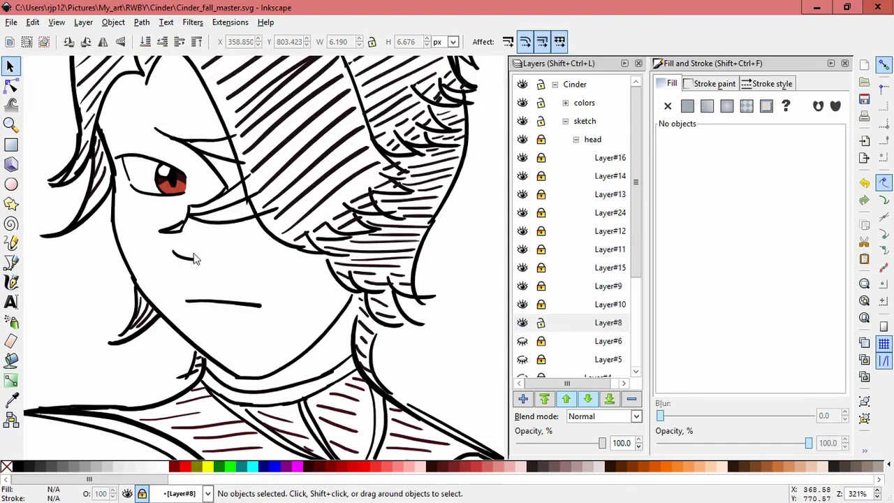
Step: Inspect the nose strokes, save again and make Layer#23 in colors current
{"action": "left_click", "coordinate": [183, 254]}
{"action": "key", "text": "Escape"}
{"action": "scroll", "coordinate": [168, 257], "scroll_direction": "down", "scroll_amount": 3}
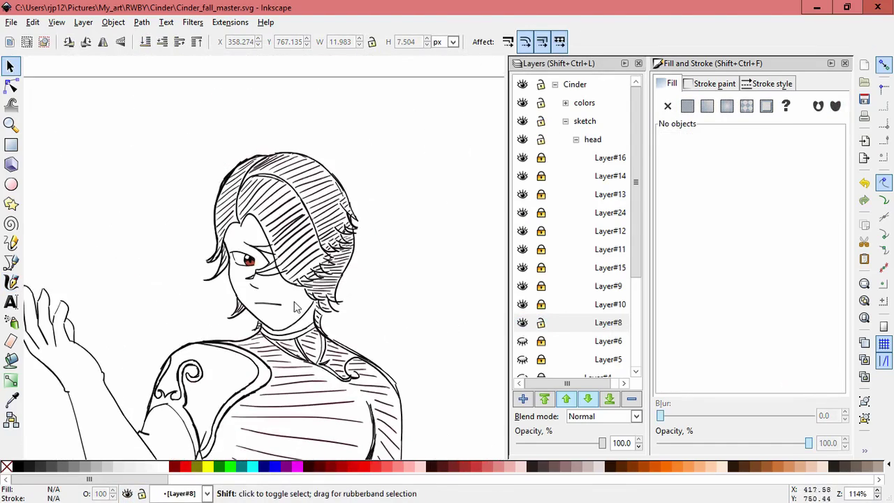
{"action": "scroll", "coordinate": [189, 253], "scroll_direction": "up", "scroll_amount": 5}
{"action": "left_click", "coordinate": [189, 254]}
{"action": "left_click", "coordinate": [191, 279], "text": "shift"}
{"action": "key", "text": "Escape"}
{"action": "scroll", "coordinate": [273, 305], "scroll_direction": "down", "scroll_amount": 2}
{"action": "scroll", "coordinate": [274, 305], "scroll_direction": "down", "scroll_amount": 6}
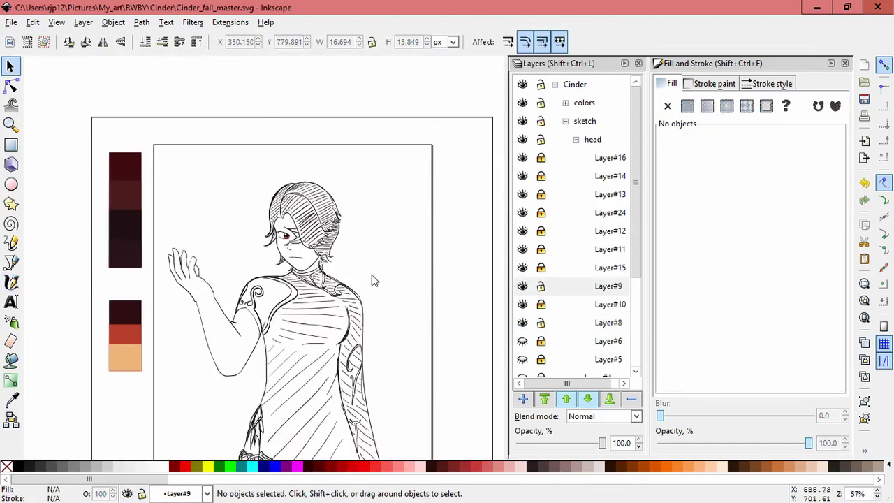
{"action": "key", "text": "ctrl+s"}
{"action": "left_click", "coordinate": [529, 286]}
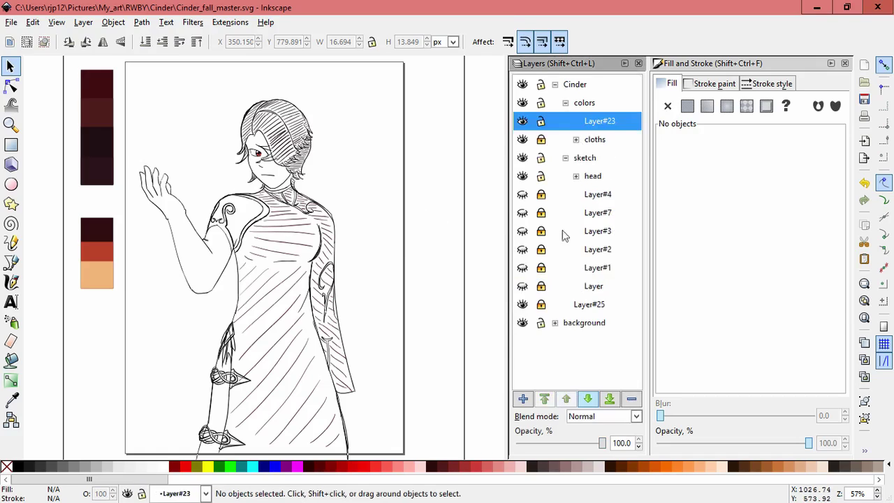
Step: Add a new layer and draw two red calligraphic flame edges above the raised hand
{"action": "key", "text": "ctrl+shift+n"}
{"action": "key", "text": "Return"}
{"action": "key", "text": "d"}
{"action": "left_click", "coordinate": [96, 251]}
{"action": "key", "text": "c"}
{"action": "scroll", "coordinate": [158, 112], "scroll_direction": "up", "scroll_amount": 2}
{"action": "left_click_drag", "start_coordinate": [183, 134], "coordinate": [203, 266]}
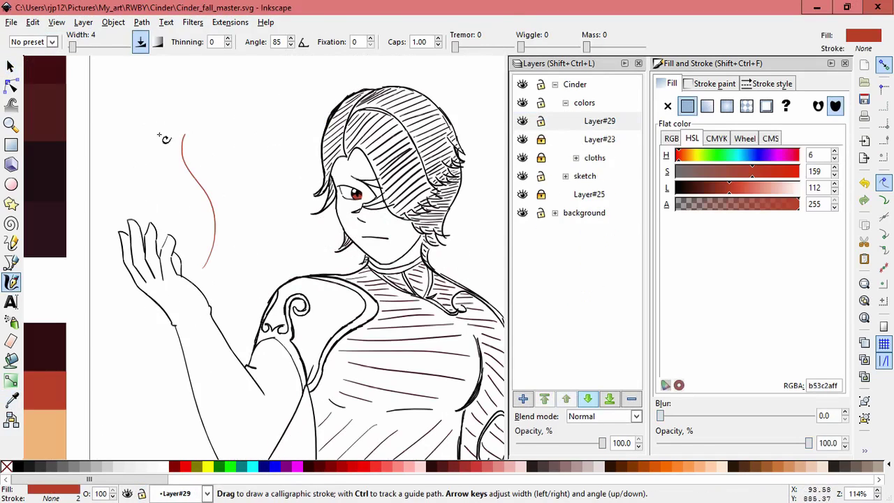
{"action": "left_click_drag", "start_coordinate": [149, 166], "coordinate": [129, 220]}
Step: Draw a peach stroke inside the flame and stretch it taller
{"action": "key", "text": "d"}
{"action": "scroll", "coordinate": [133, 287], "scroll_direction": "down", "scroll_amount": 1}
{"action": "left_click", "coordinate": [60, 398]}
{"action": "key", "text": "c"}
{"action": "mouse_move", "coordinate": [210, 136]}
{"action": "left_mouse_down"}
{"action": "mouse_move", "coordinate": [214, 241]}
{"action": "mouse_move", "coordinate": [213, 111]}
{"action": "left_mouse_up"}
{"action": "key", "text": "s"}
{"action": "left_click", "coordinate": [63, 275]}
{"action": "key", "text": "c"}
{"action": "key", "text": "Escape"}
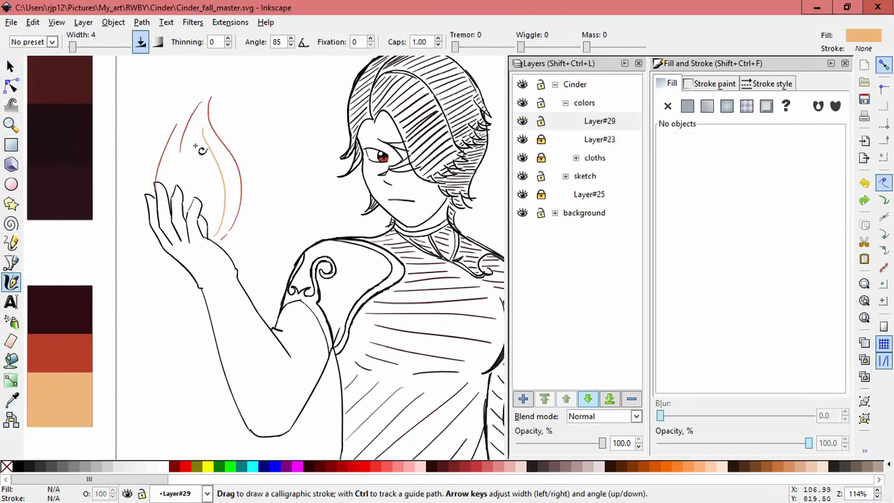
Step: Rescale the flame strokes, making one stroke wider and shorter
{"action": "key", "text": "s"}
{"action": "left_click", "coordinate": [196, 172]}
{"action": "left_click", "coordinate": [224, 163], "text": "shift"}
{"action": "left_click", "coordinate": [210, 105]}
{"action": "left_click_drag", "start_coordinate": [201, 90], "coordinate": [217, 112]}
{"action": "key", "text": "Escape"}
{"action": "left_click", "coordinate": [222, 168]}
{"action": "key", "text": "Escape"}
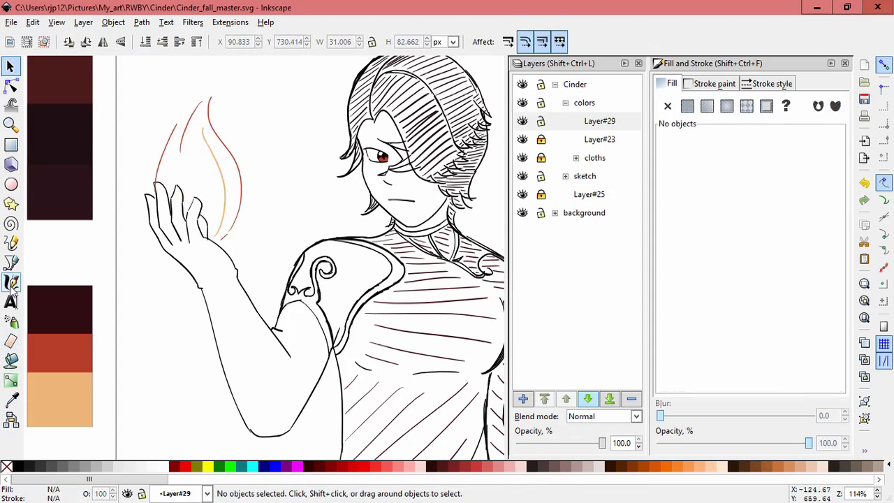
{"action": "key", "text": "c"}
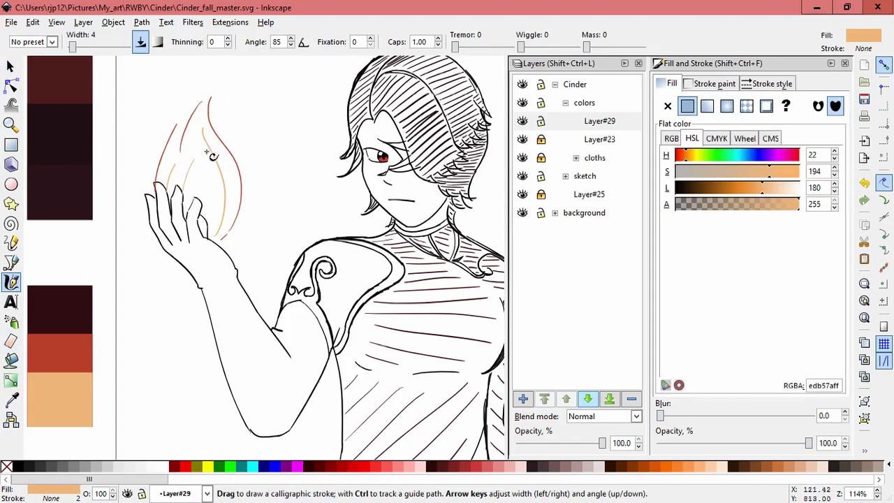
Step: Pick the red swatch and draw a first red hatching stroke inside the flame
{"action": "key", "text": "d"}
{"action": "left_click", "coordinate": [45, 353]}
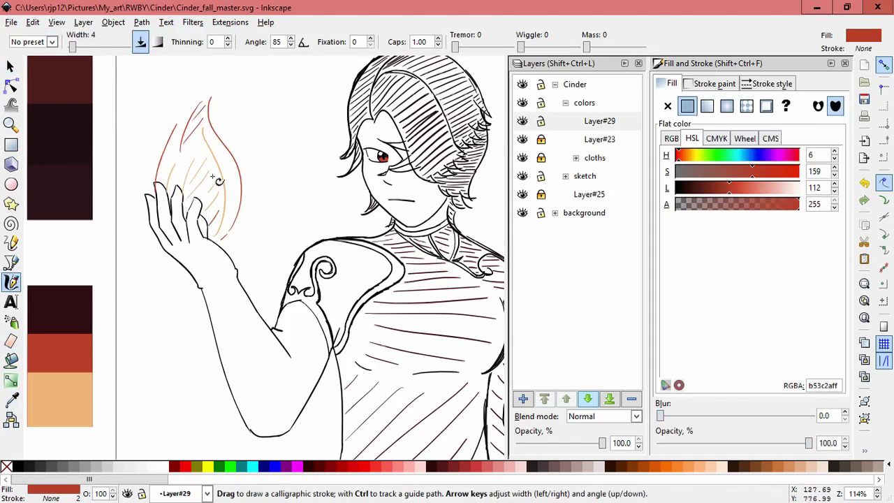
{"action": "key", "text": "Escape"}
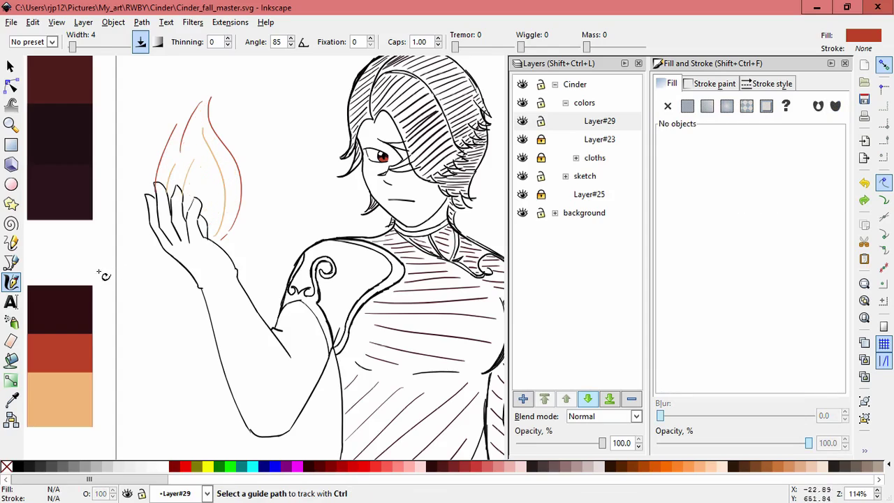
{"action": "key", "text": "s"}
{"action": "left_click", "coordinate": [203, 160]}
{"action": "key", "text": "Escape"}
{"action": "key", "text": "c"}
{"action": "key", "text": "d"}
{"action": "key", "text": "c"}
{"action": "left_click_drag", "start_coordinate": [207, 136], "coordinate": [175, 189]}
Step: Draw a red stroke down the flame's right edge
{"action": "key", "text": "d"}
{"action": "left_click", "coordinate": [59, 353]}
{"action": "key", "text": "c"}
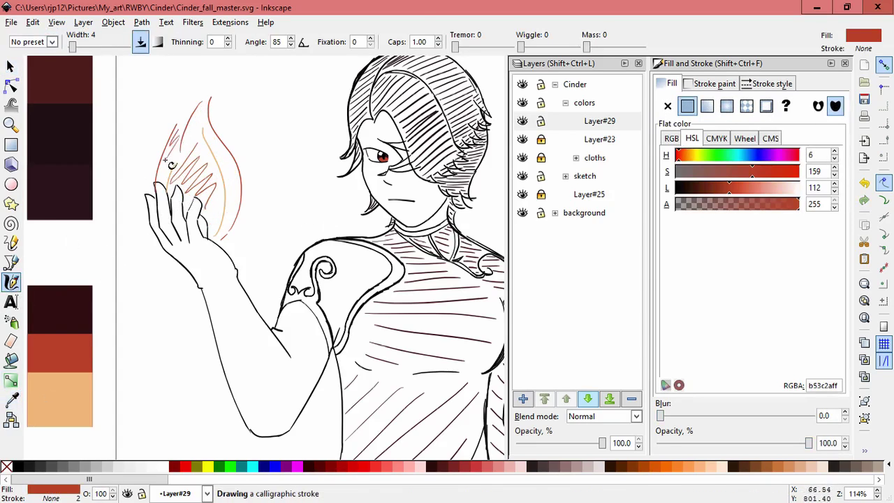
{"action": "mouse_move", "coordinate": [210, 118]}
{"action": "left_mouse_down"}
{"action": "mouse_move", "coordinate": [232, 199]}
{"action": "mouse_move", "coordinate": [227, 234]}
{"action": "left_mouse_up"}
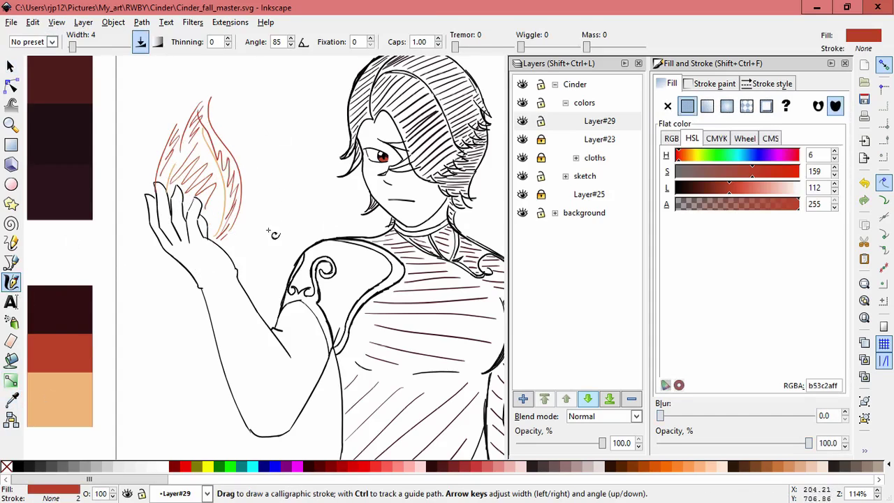
{"action": "scroll", "coordinate": [280, 241], "scroll_direction": "up", "scroll_amount": 1}
Step: Add more red hatching strokes in the lower part of the flame
{"action": "key", "text": "s"}
{"action": "key", "text": "d"}
{"action": "key", "text": "Escape"}
{"action": "key", "text": "s"}
{"action": "key", "text": "minus"}
{"action": "key", "text": "plus"}
{"action": "key", "text": "plus"}
{"action": "key", "text": "c"}
{"action": "key", "text": "plus"}
{"action": "key", "text": "d"}
{"action": "key", "text": "minus"}
{"action": "key", "text": "c"}
{"action": "left_click_drag", "start_coordinate": [192, 187], "coordinate": [213, 243]}
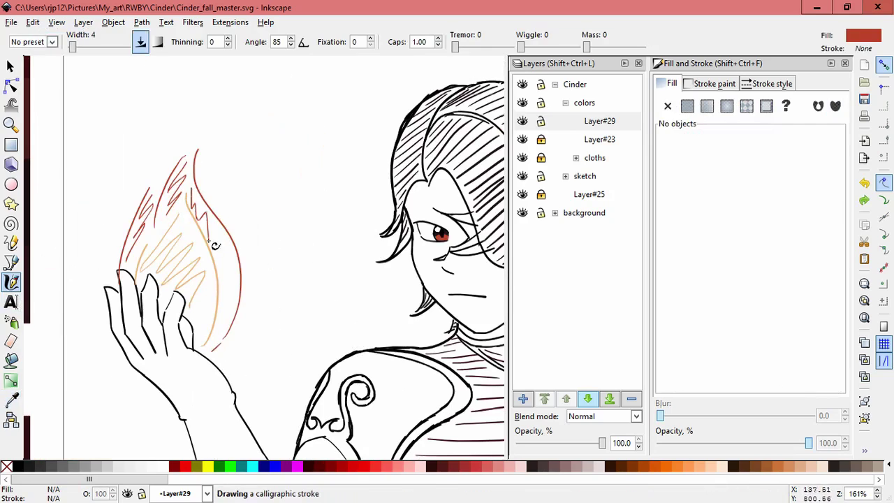
{"action": "left_click_drag", "start_coordinate": [191, 194], "coordinate": [192, 199]}
Step: Select several of the flame's hatching strokes
{"action": "key", "text": "minus"}
{"action": "key", "text": "minus"}
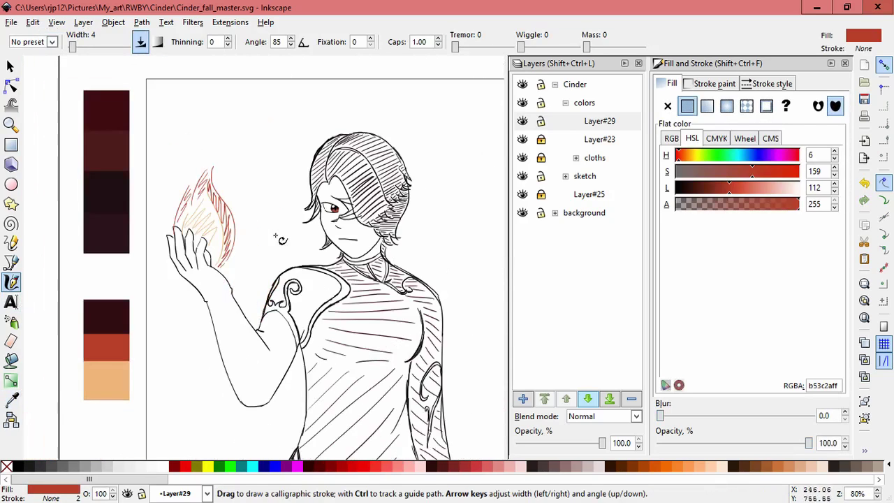
{"action": "key", "text": "plus"}
{"action": "key", "text": "d"}
{"action": "key", "text": "s"}
{"action": "left_click", "coordinate": [158, 204], "text": "shift"}
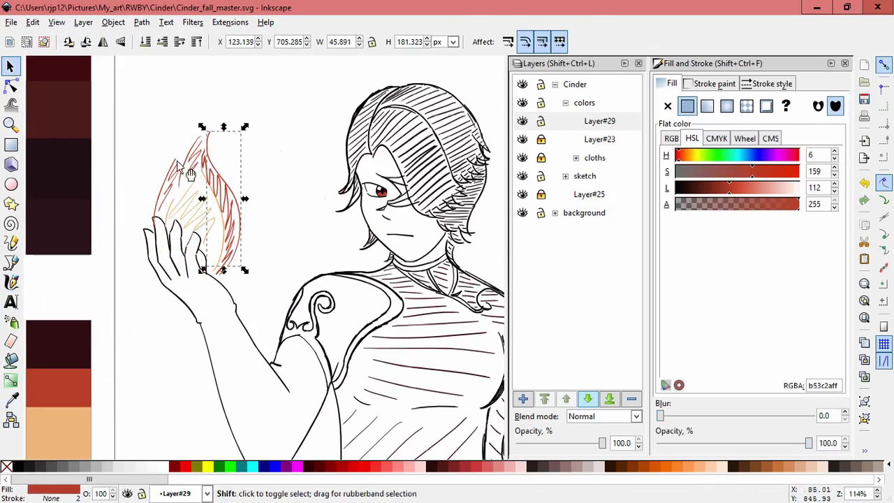
Step: Recolour the selected flame hatching strokes peach-orange
{"action": "key", "text": "d"}
{"action": "left_click", "coordinate": [56, 429]}
{"action": "key", "text": "s"}
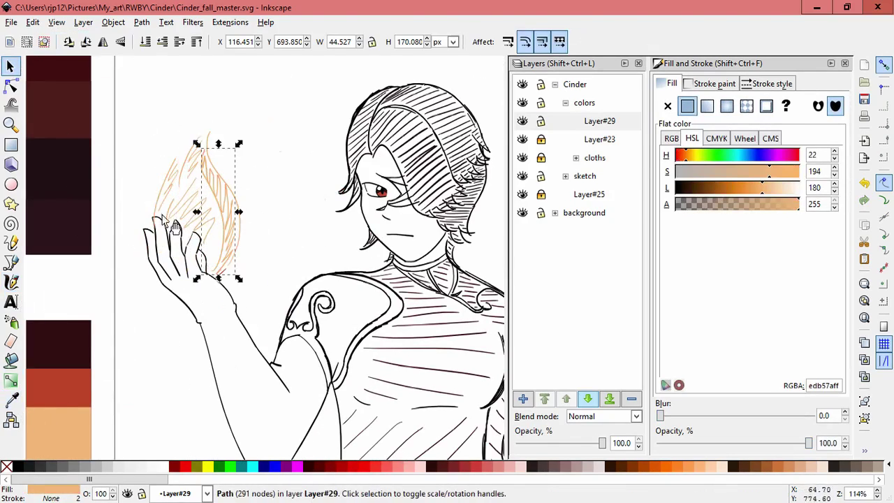
{"action": "key", "text": "d"}
{"action": "key", "text": "s"}
{"action": "key", "text": "Escape"}
Step: Give one flame stroke the red colour
{"action": "left_click", "coordinate": [213, 210]}
{"action": "key", "text": "d"}
{"action": "left_click", "coordinate": [56, 387]}
{"action": "key", "text": "s"}
{"action": "key", "text": "Escape"}
Step: Select individual flame paths to check their colours
{"action": "key", "text": "minus"}
{"action": "key", "text": "minus"}
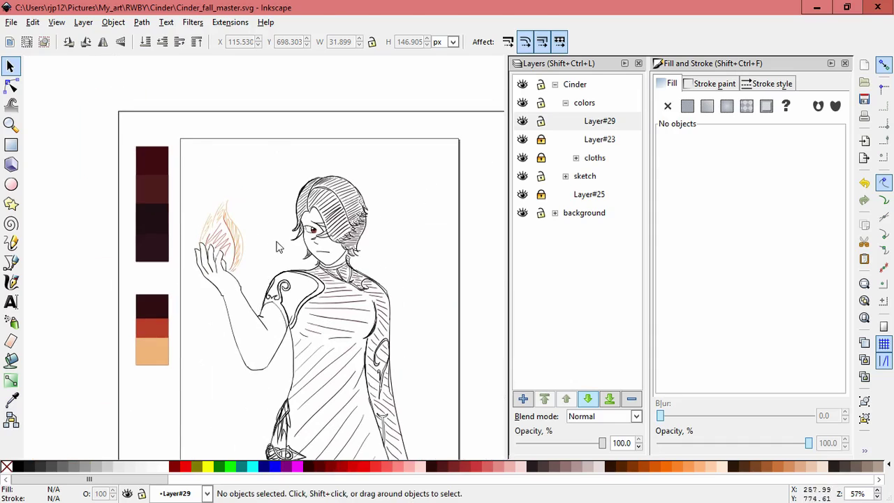
{"action": "left_click", "coordinate": [233, 241]}
{"action": "key", "text": "plus"}
{"action": "key", "text": "d"}
{"action": "key", "text": "s"}
{"action": "key", "text": "Escape"}
{"action": "key", "text": "minus"}
{"action": "key", "text": "minus"}
{"action": "left_click", "coordinate": [246, 223]}
{"action": "key", "text": "plus"}
{"action": "key", "text": "plus"}
{"action": "key", "text": "plus"}
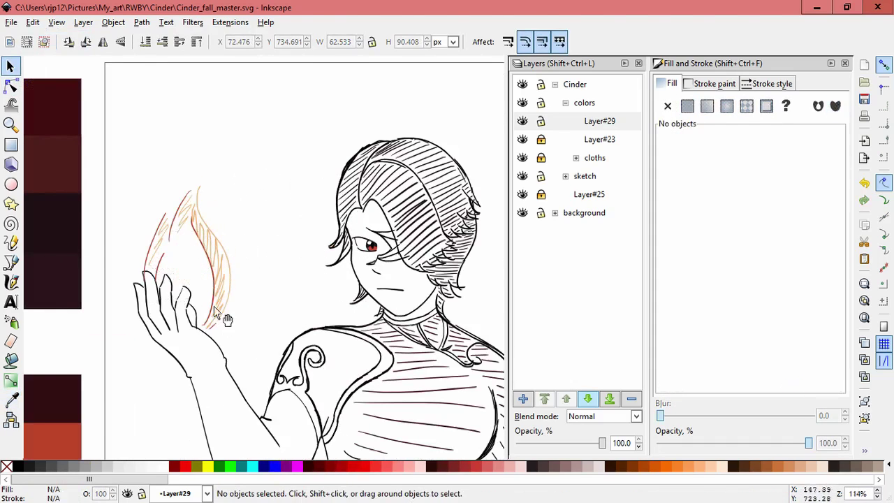
{"action": "key", "text": "Escape"}
Step: Draw small red strokes inside the flame, then undo them
{"action": "key", "text": "c"}
{"action": "left_click_drag", "start_coordinate": [202, 269], "coordinate": [199, 266]}
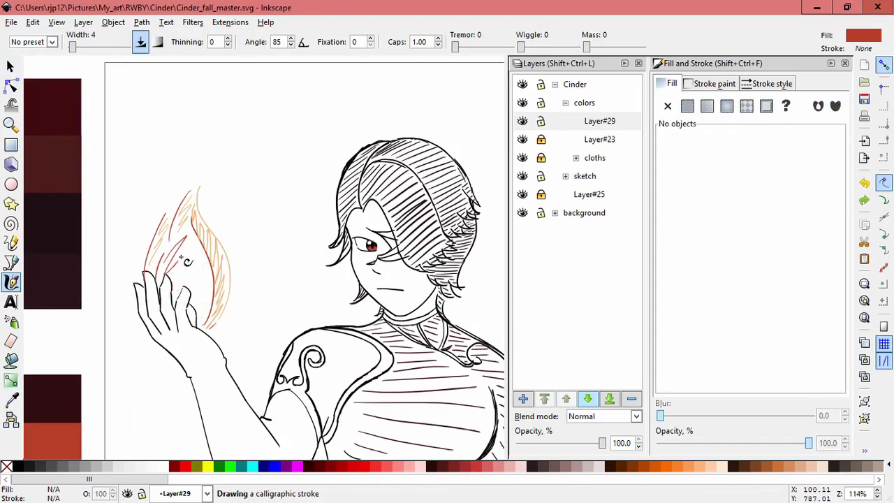
{"action": "key", "text": "ctrl+z"}
{"action": "scroll", "coordinate": [232, 243], "scroll_direction": "up", "scroll_amount": 1}
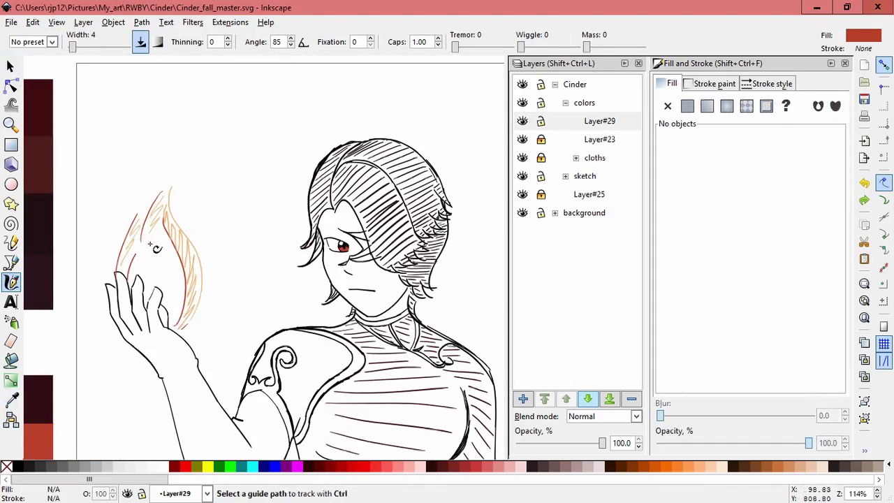
{"action": "left_click_drag", "start_coordinate": [169, 261], "coordinate": [173, 264]}
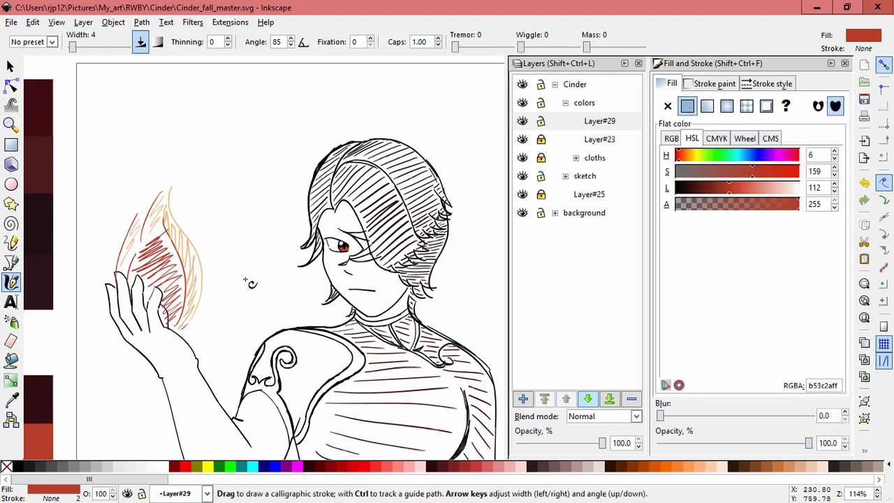
{"action": "scroll", "coordinate": [263, 205], "scroll_direction": "down", "scroll_amount": 3}
{"action": "key", "text": "ctrl+z"}
{"action": "scroll", "coordinate": [246, 254], "scroll_direction": "up", "scroll_amount": 3}
Step: Select all flame strokes, skew them, then inspect individual flame paths
{"action": "key", "text": "s"}
{"action": "key", "text": "ctrl+a"}
{"action": "left_click_drag", "start_coordinate": [231, 240], "coordinate": [239, 254]}
{"action": "key", "text": "Escape"}
{"action": "left_click", "coordinate": [234, 202]}
{"action": "left_click", "coordinate": [153, 202]}
{"action": "left_click", "coordinate": [161, 209], "text": "shift"}
{"action": "left_click", "coordinate": [251, 259]}
Step: Return to the Calligraphy tool and scroll to review the finished flame
{"action": "key", "text": "c"}
{"action": "scroll", "coordinate": [210, 204], "scroll_direction": "up", "scroll_amount": 1}
{"action": "scroll", "coordinate": [213, 237], "scroll_direction": "up", "scroll_amount": 2}
{"action": "scroll", "coordinate": [221, 273], "scroll_direction": "down", "scroll_amount": 4}
{"action": "scroll", "coordinate": [221, 273], "scroll_direction": "down", "scroll_amount": 2}
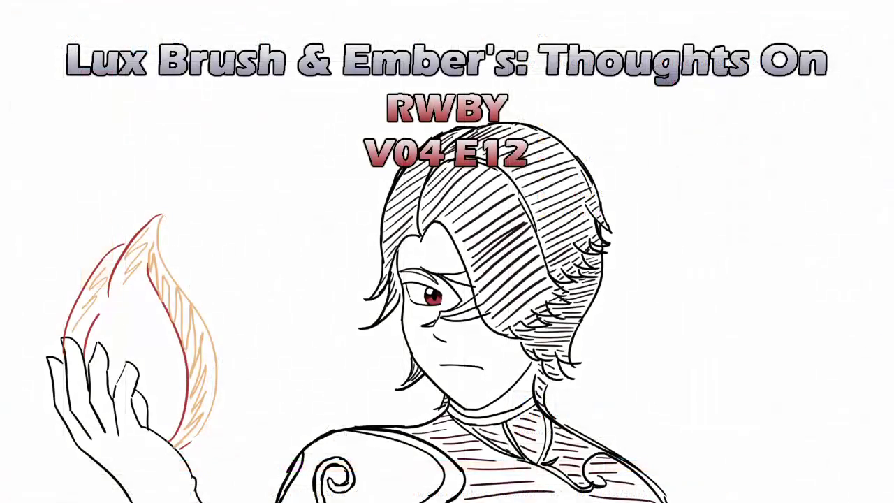